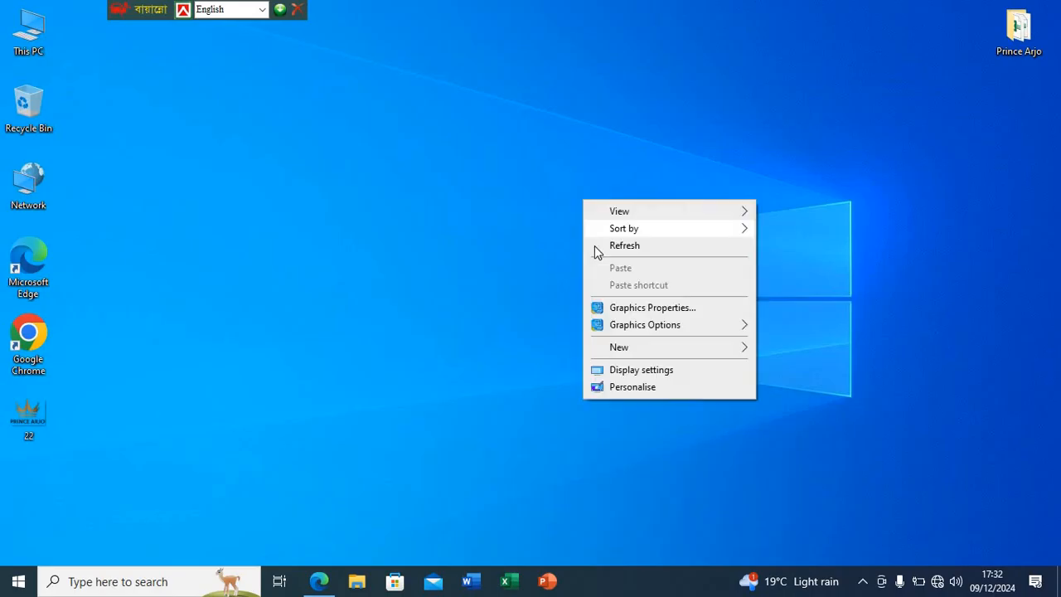
click(595, 245)
right_click(569, 196)
click(596, 240)
right_click(560, 197)
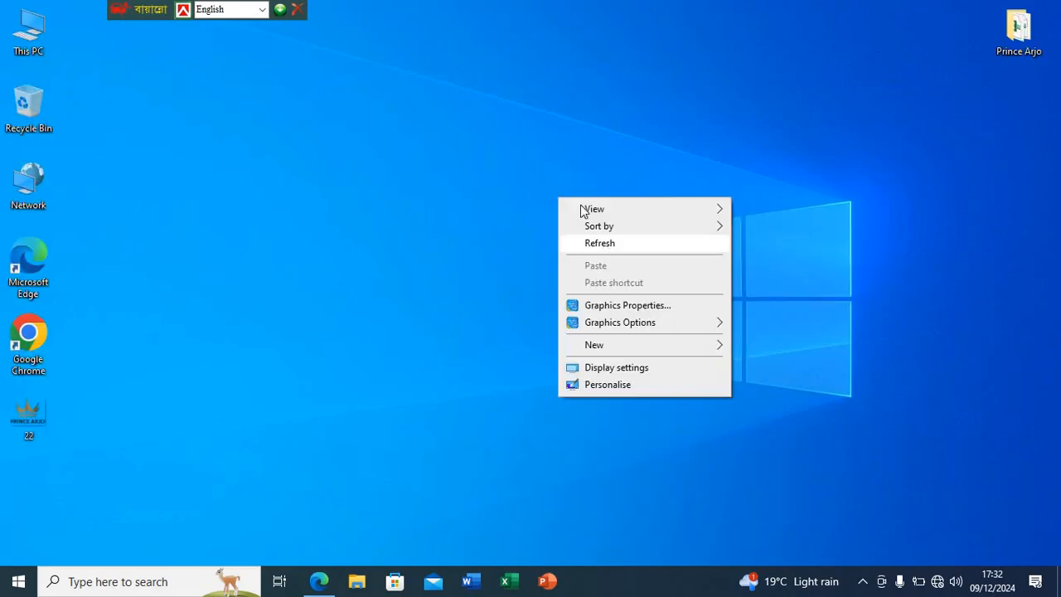
right_click(582, 208)
click(597, 249)
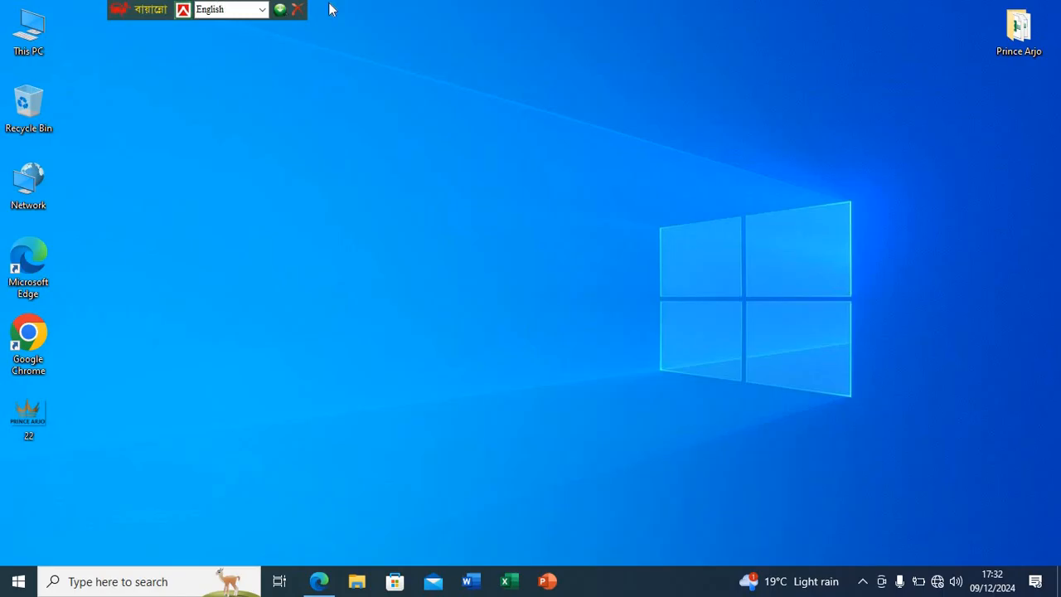
- Review the spreadsheet assignment's instructions and salary table on page 11 of the PDF open in Edge
click(326, 567)
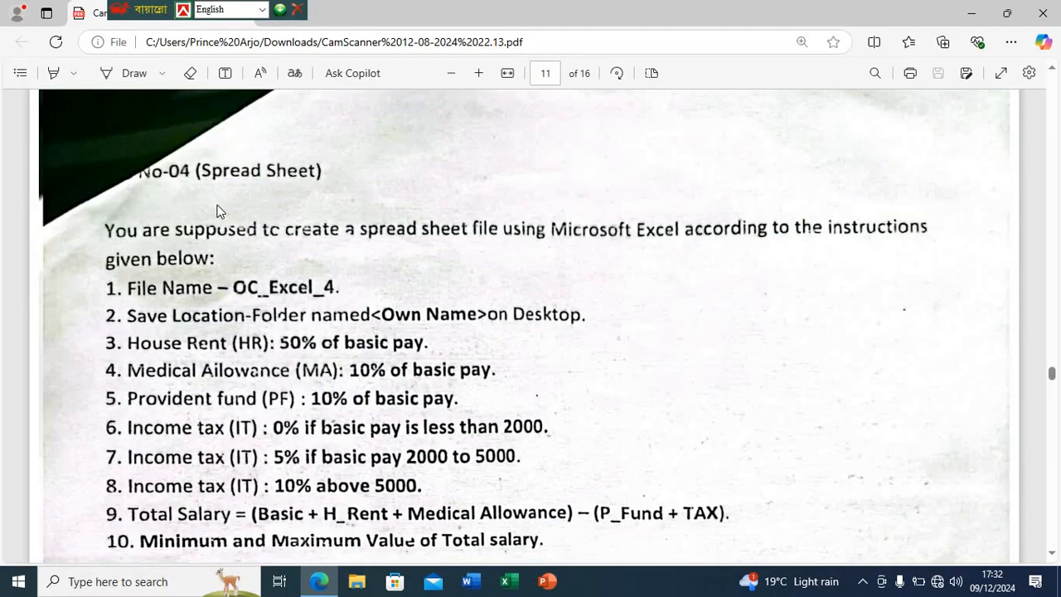
scroll(280, 227, down, 1)
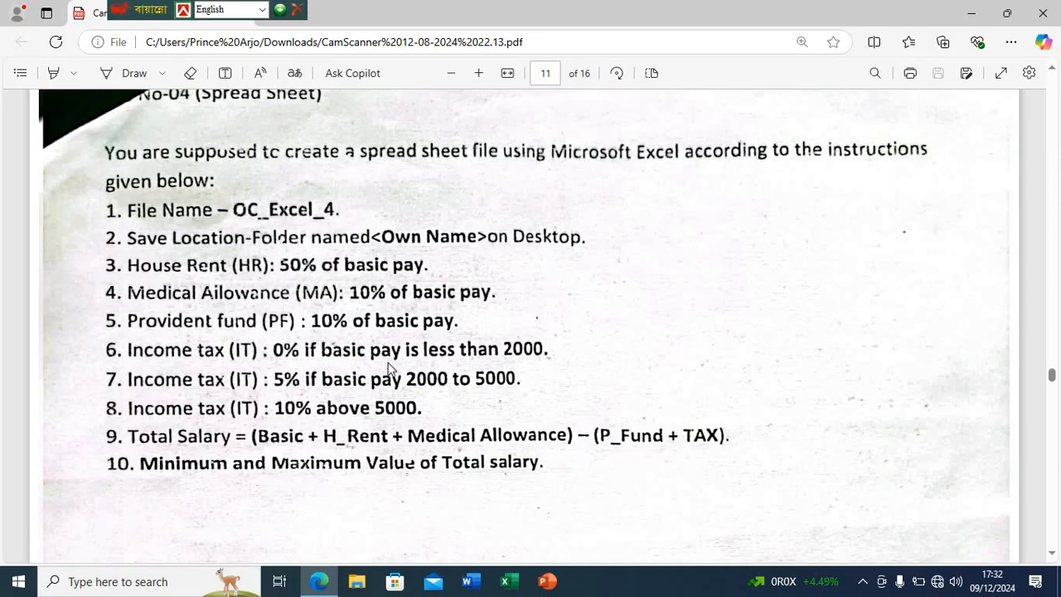
scroll(259, 414, down, 5)
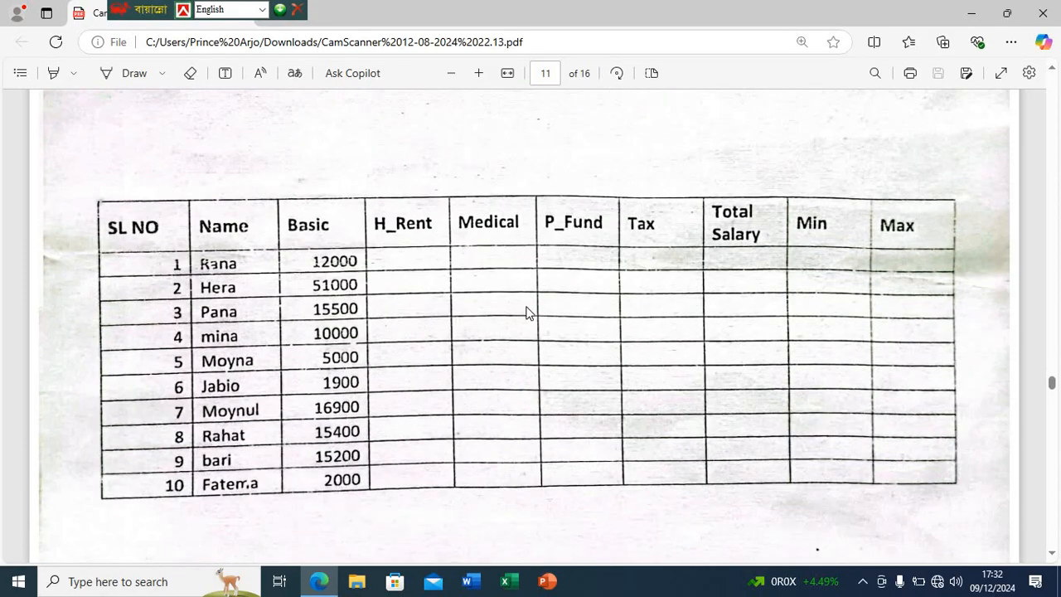
scroll(434, 319, down, 2)
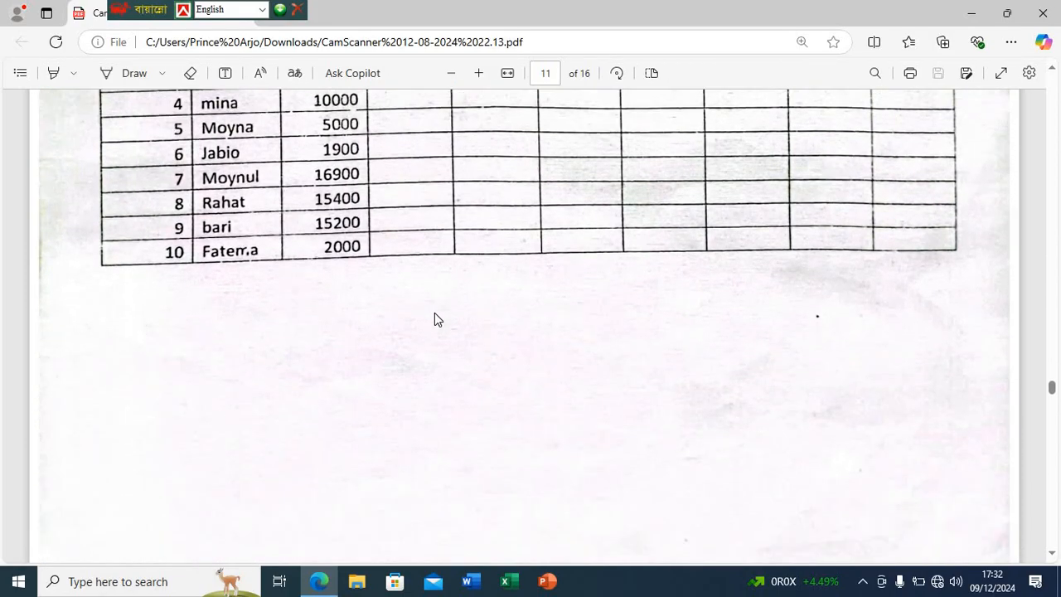
scroll(434, 319, up, 2)
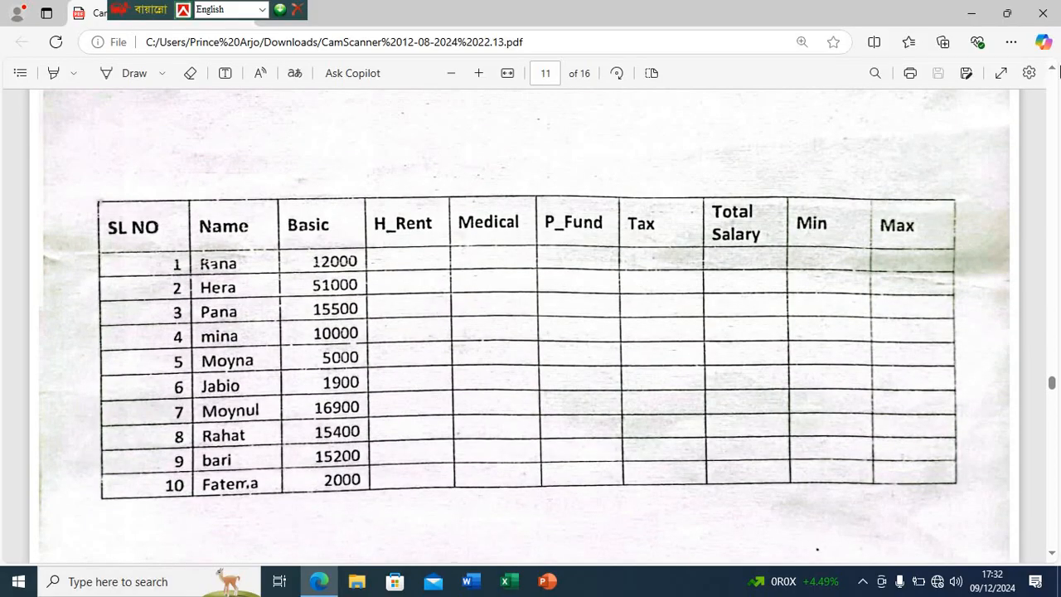
click(964, 16)
right_click(834, 108)
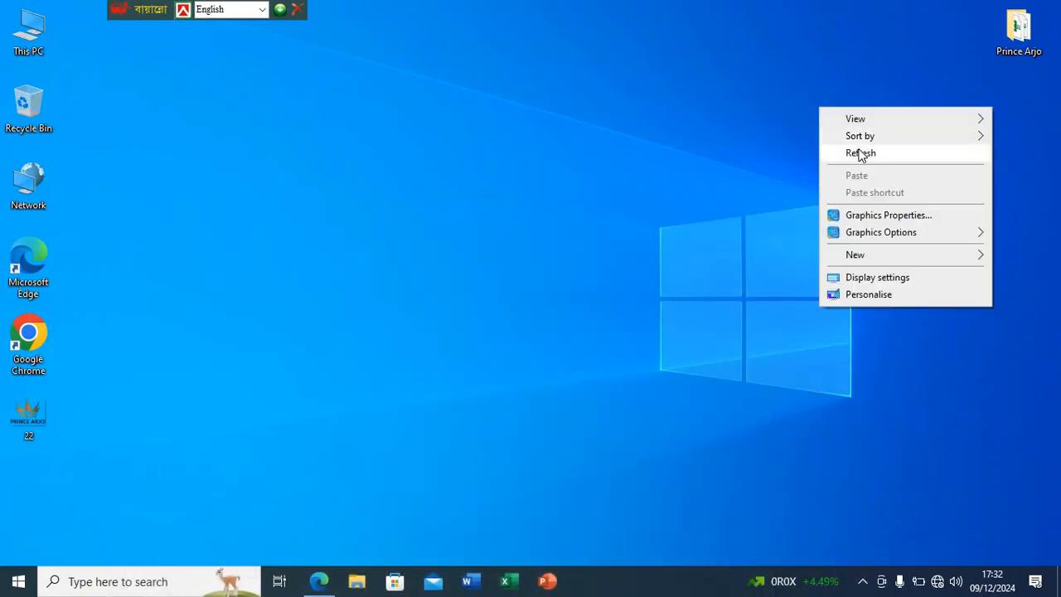
click(862, 154)
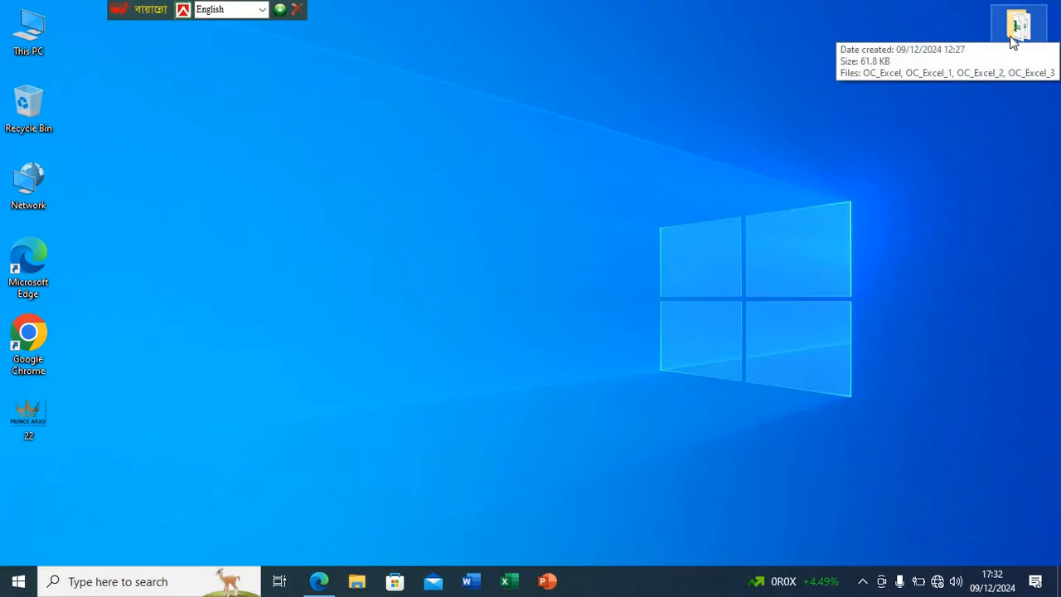
- Create an Excel worksheet file named OC_Excel_4 in the own-name folder on the desktop and open it maximized
double_click(1013, 34)
right_click(384, 298)
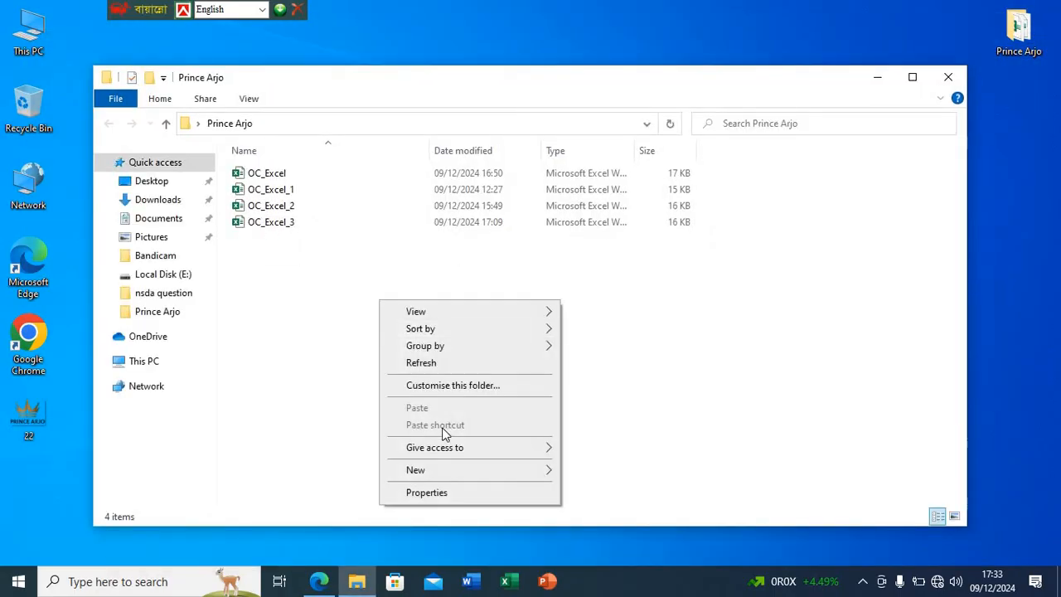
mouse_move(485, 470)
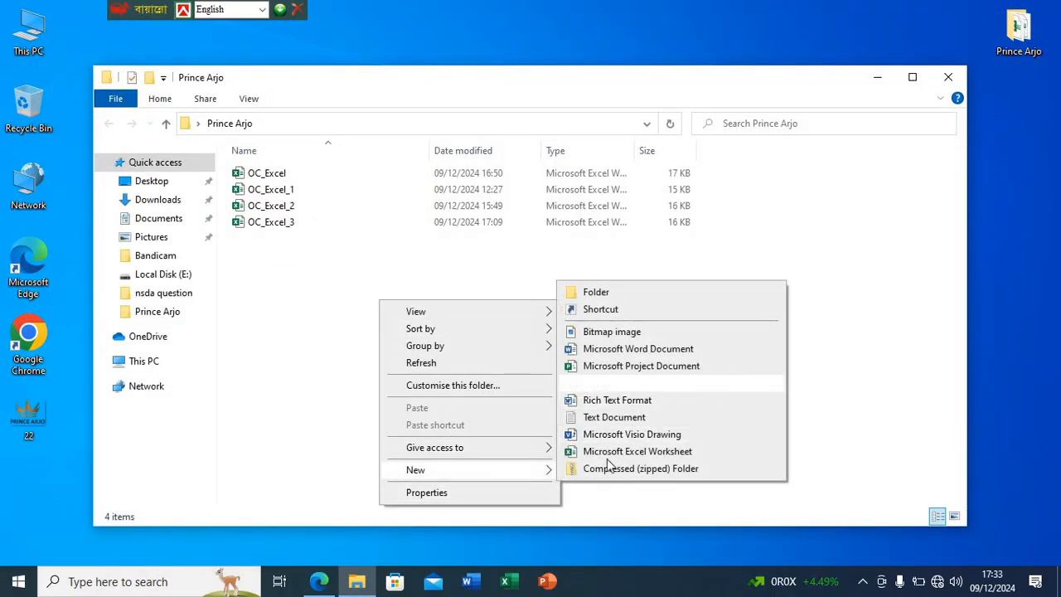
click(605, 447)
text(O)
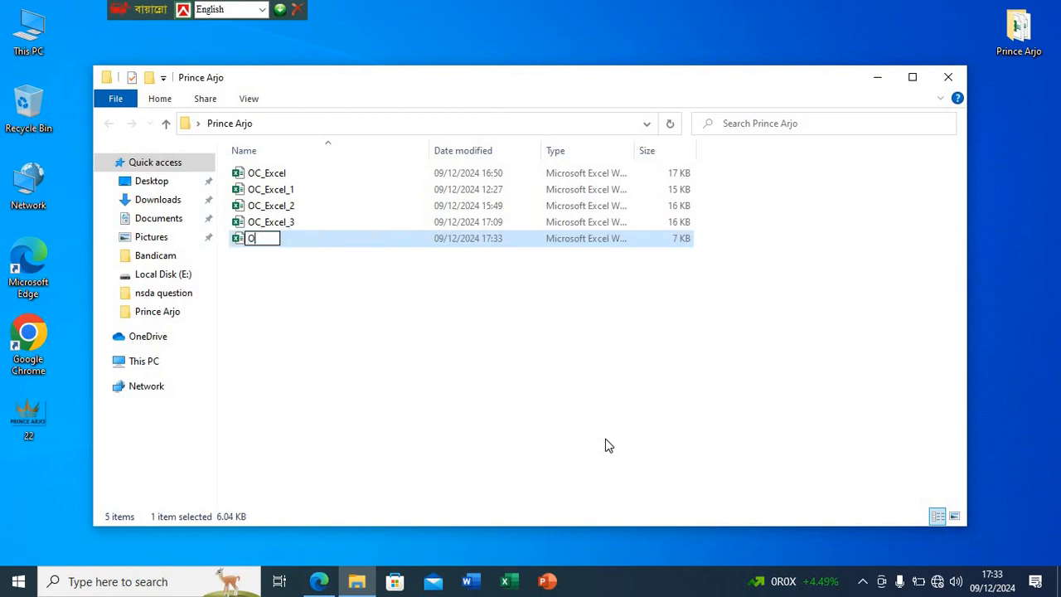
text(C_Excel_)
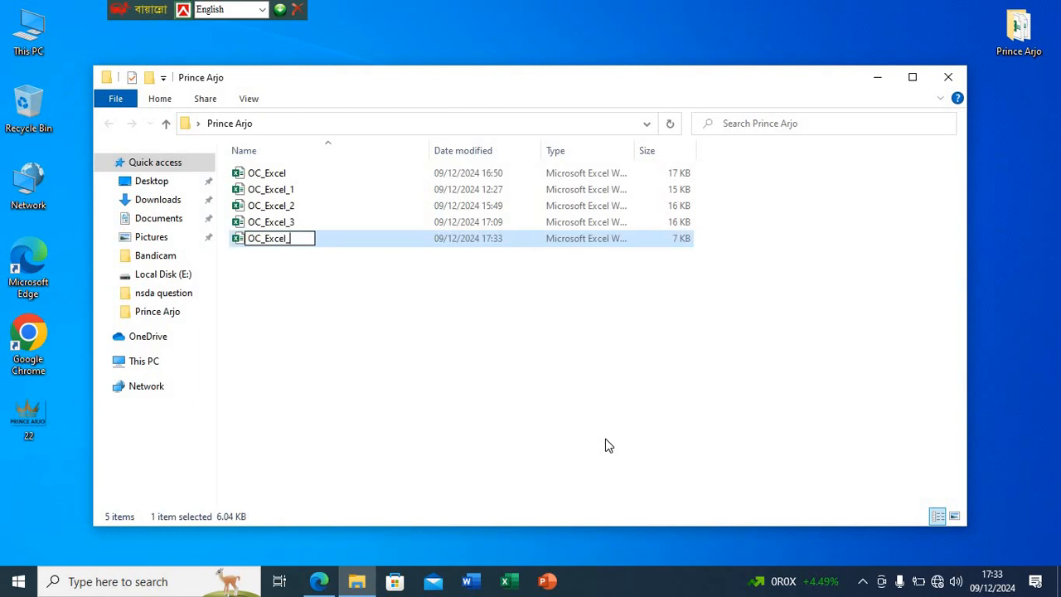
text(4)
key(Return)
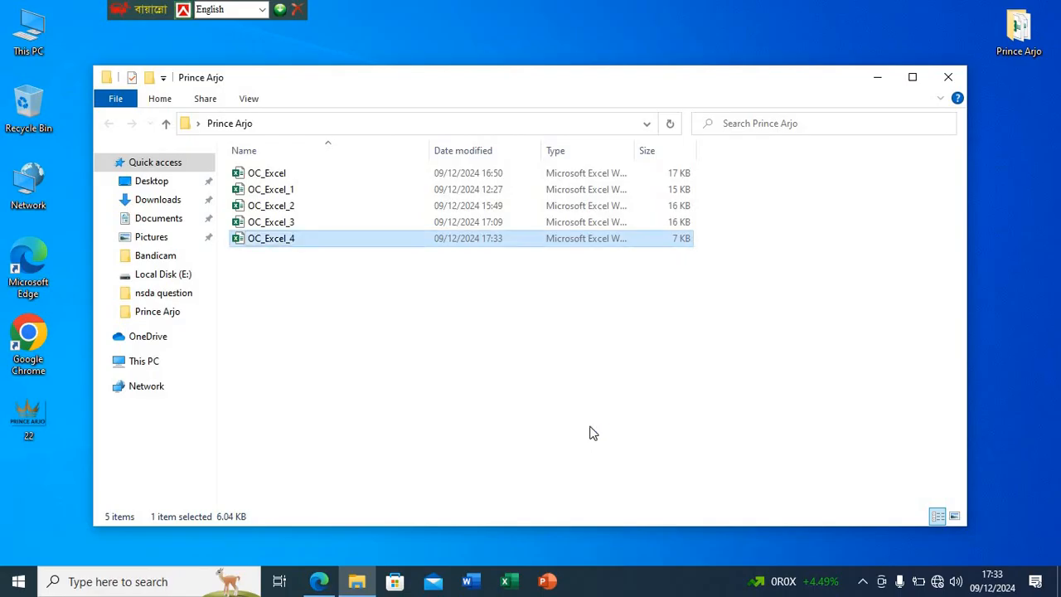
key(Return)
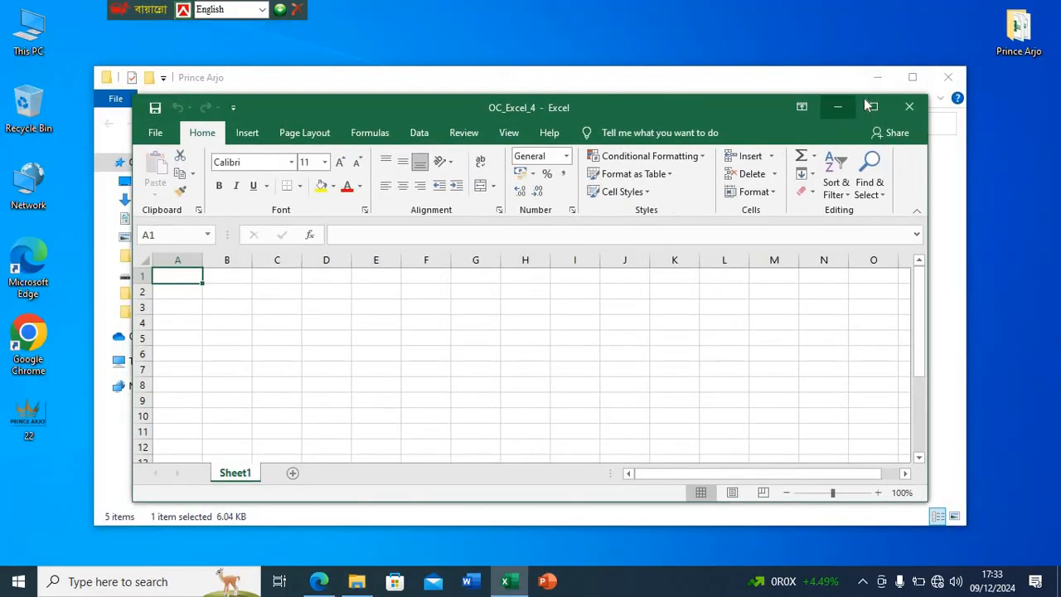
click(870, 105)
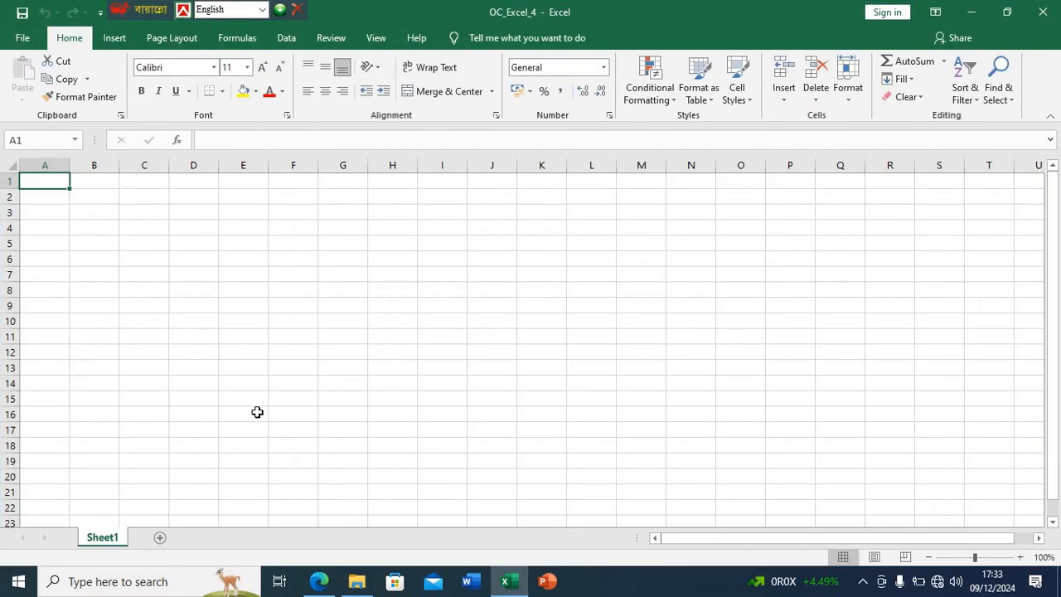
- Switch to the assignment PDF in Edge and check the pay rules and the salary table's column headings
click(330, 581)
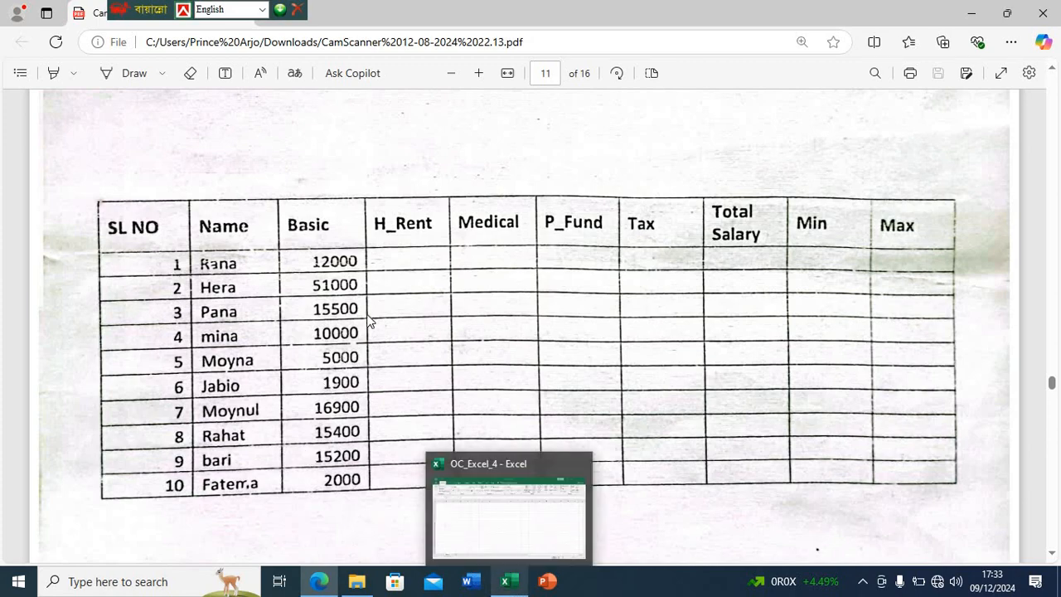
scroll(397, 261, up, 5)
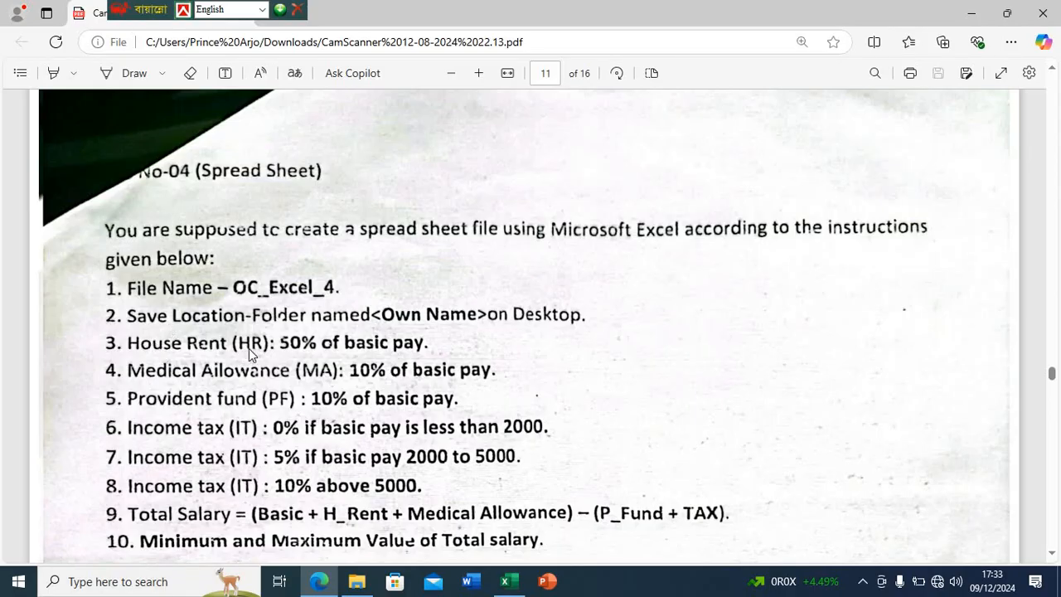
scroll(249, 348, down, 3)
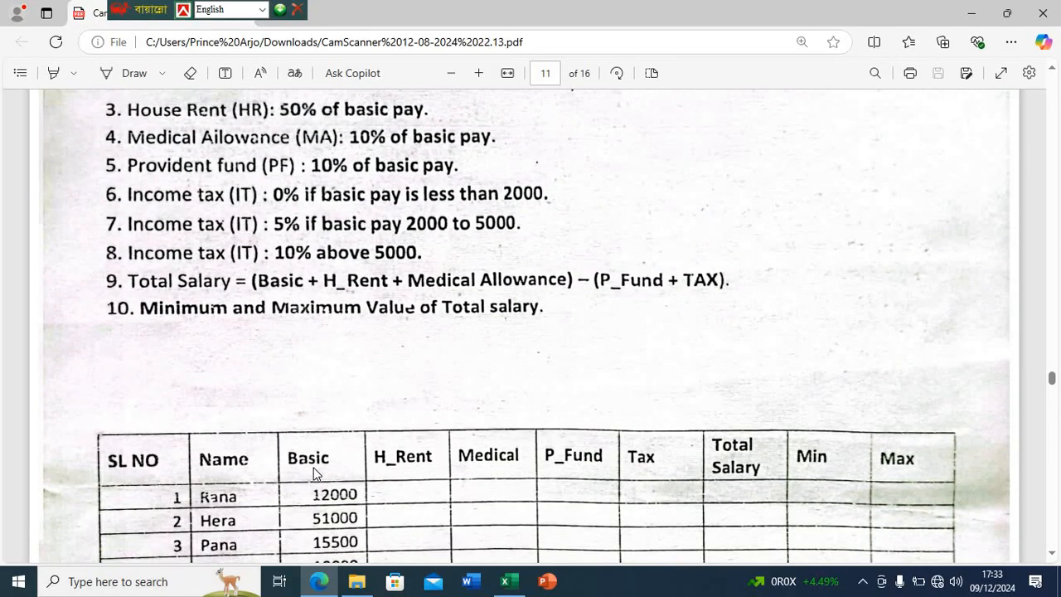
scroll(310, 470, down, 2)
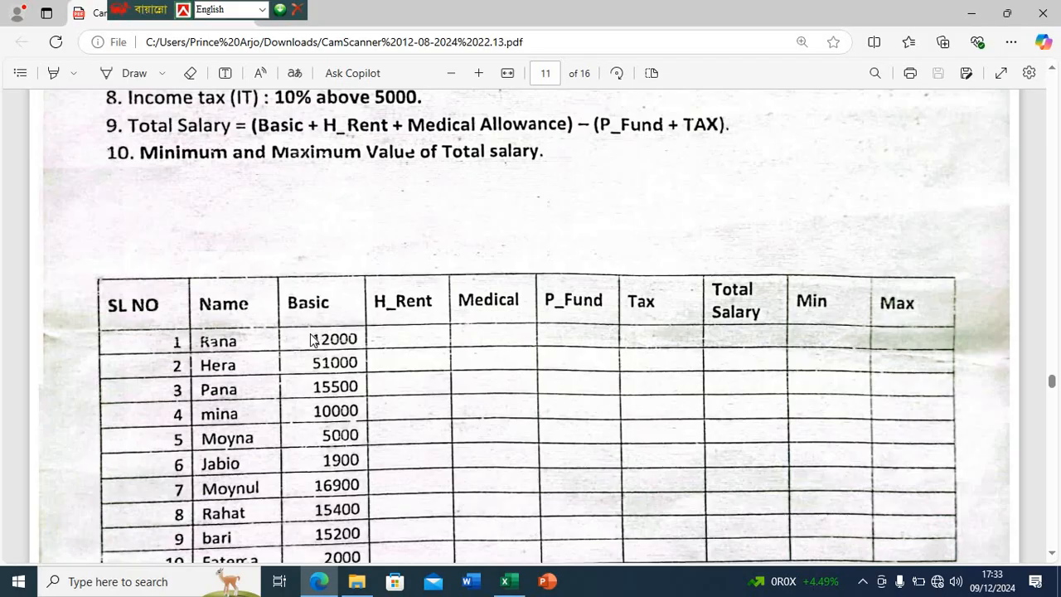
scroll(311, 330, down, 1)
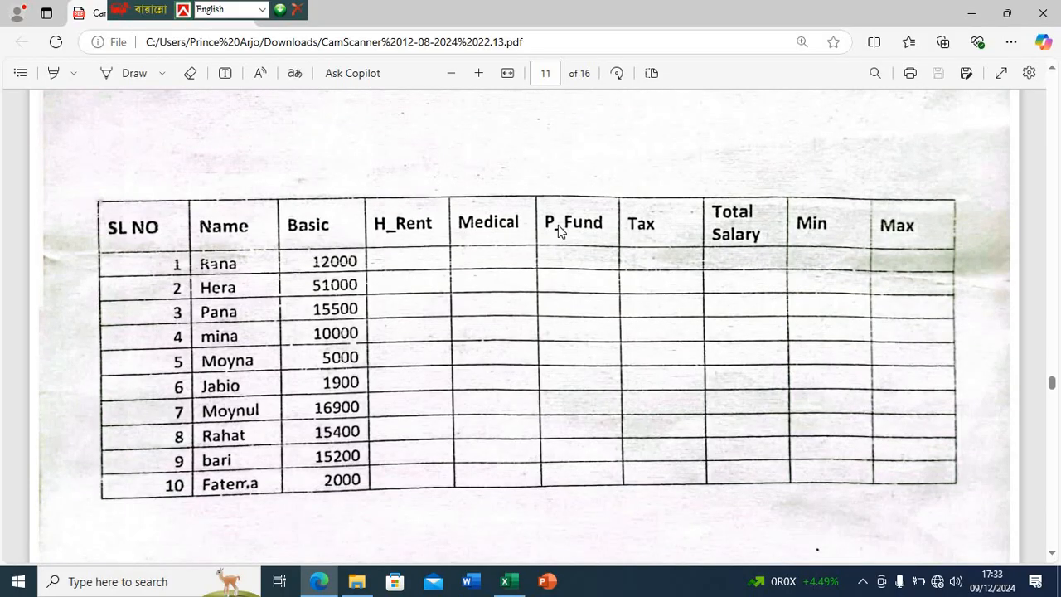
- Switch to the OC_Excel_4 workbook in Excel and enter the headers SL NO in A1 and Name in B1
click(504, 581)
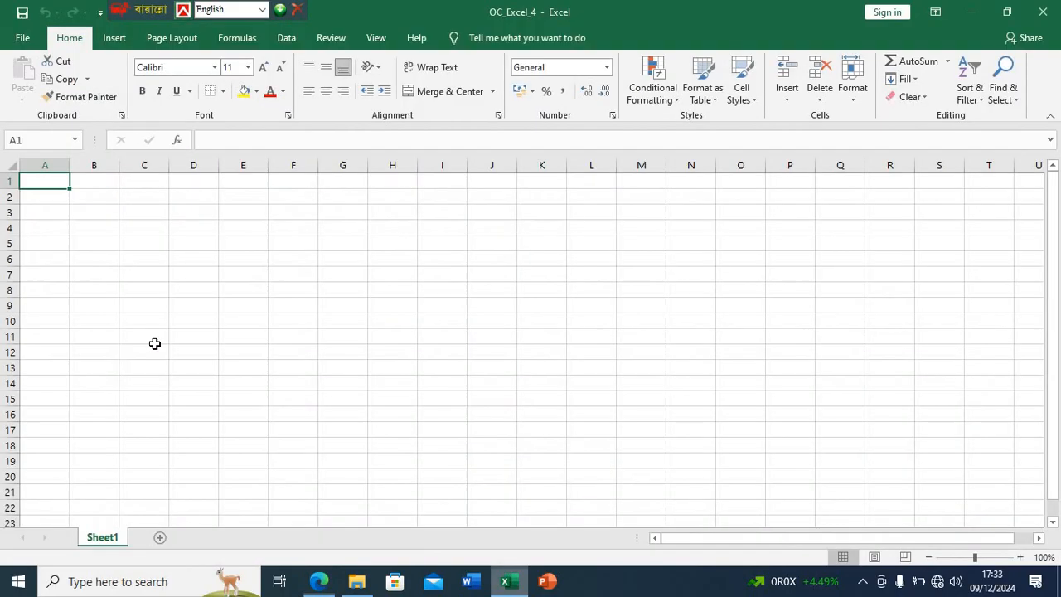
scroll(47, 179, up, 5)
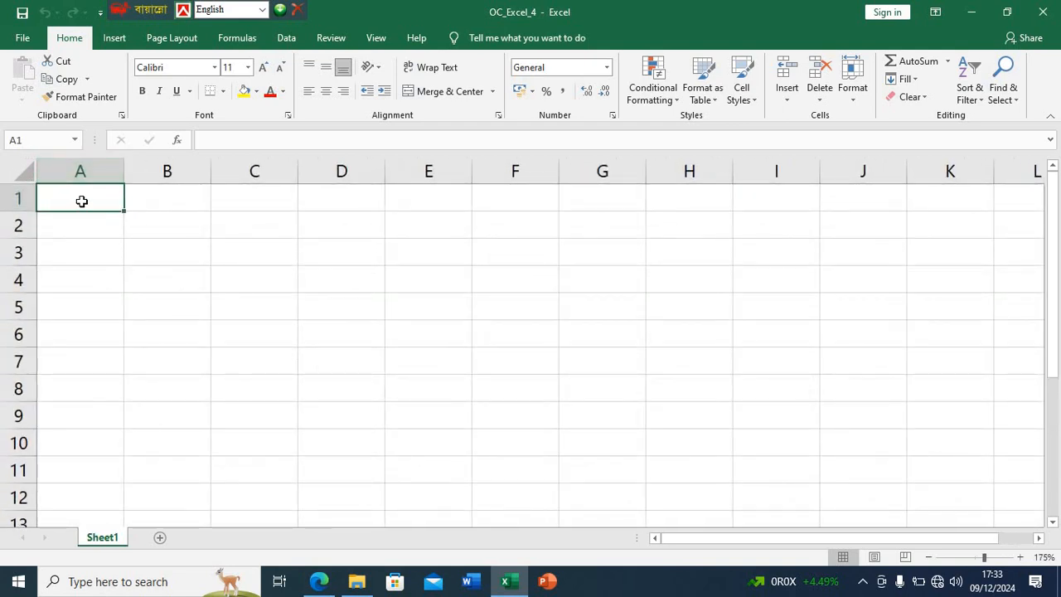
text(SSL)
key(BackSpace)
key(BackSpace)
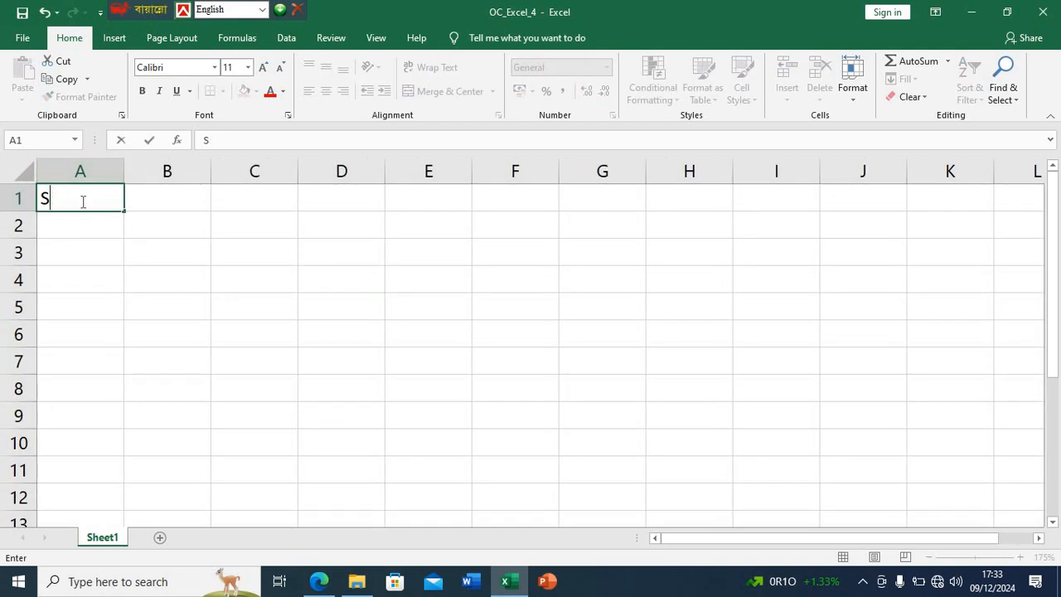
text(L NO)
key(Tab)
text(Name)
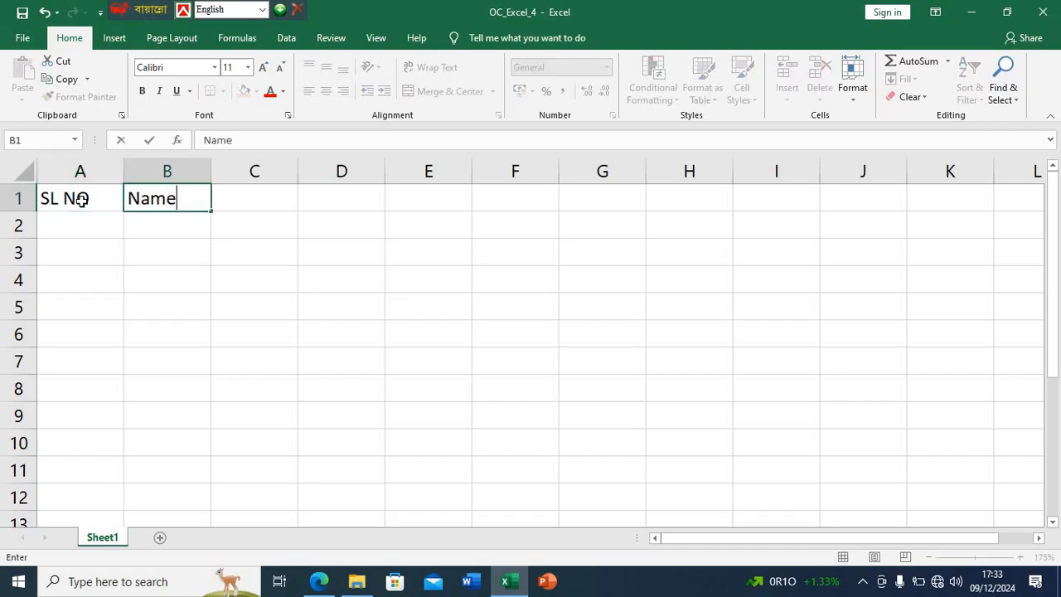
key(Tab)
- Enter the headers Basic in C1 and H_Rent in D1
text(Basic)
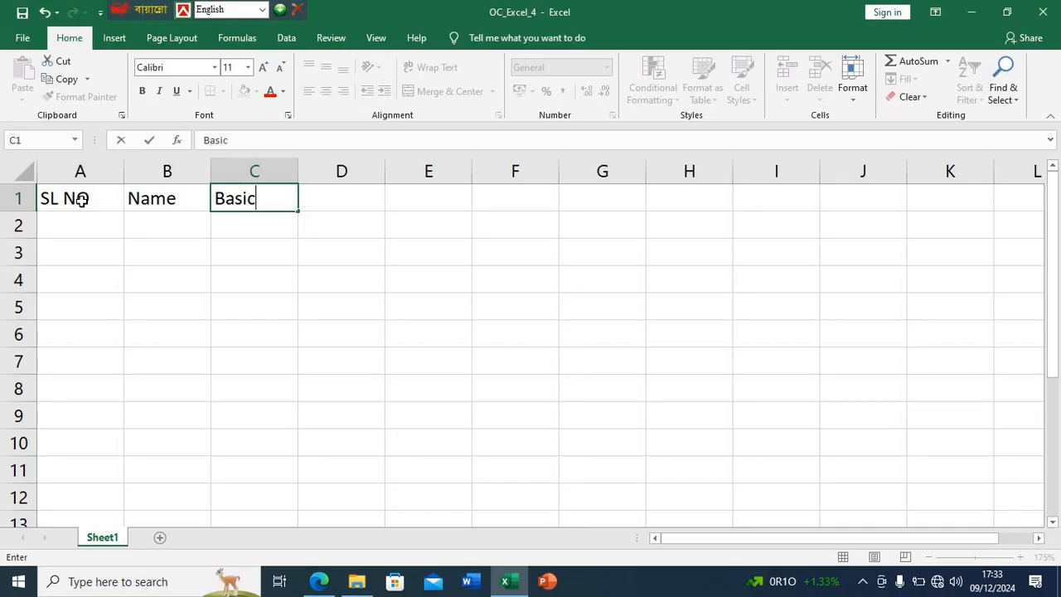
key(Tab)
text(H)
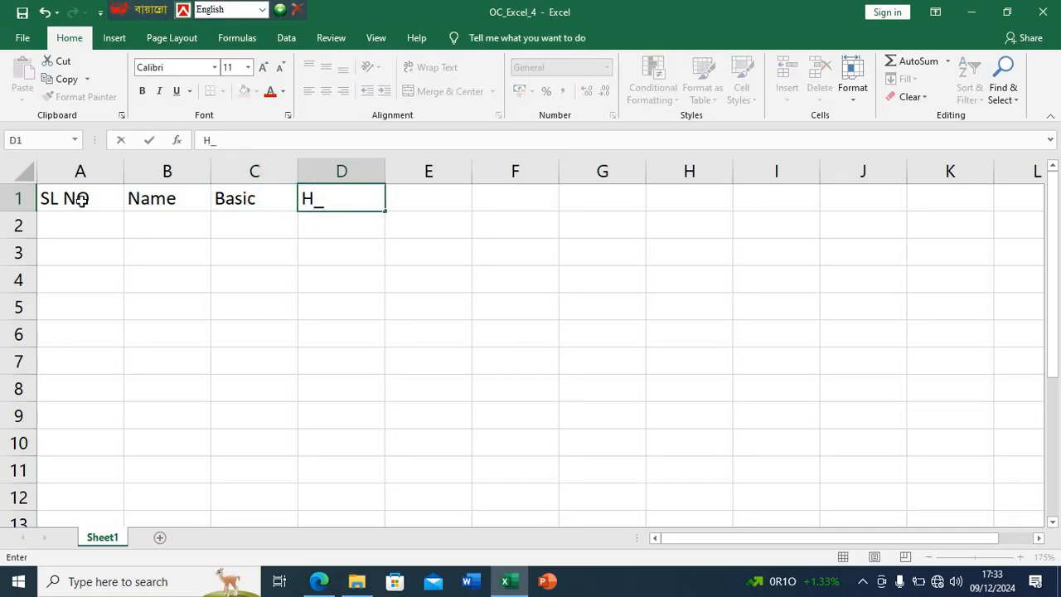
text(_T)
key(BackSpace)
text(Rent)
key(Return)
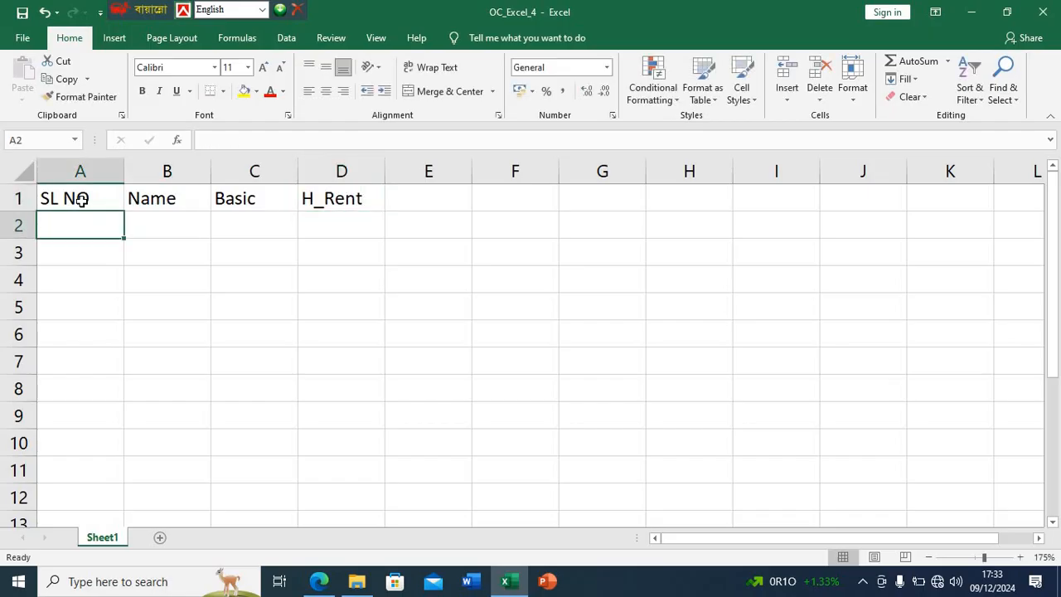
- Enter the headers Medical in E1 and P_Fund in F1
click(432, 191)
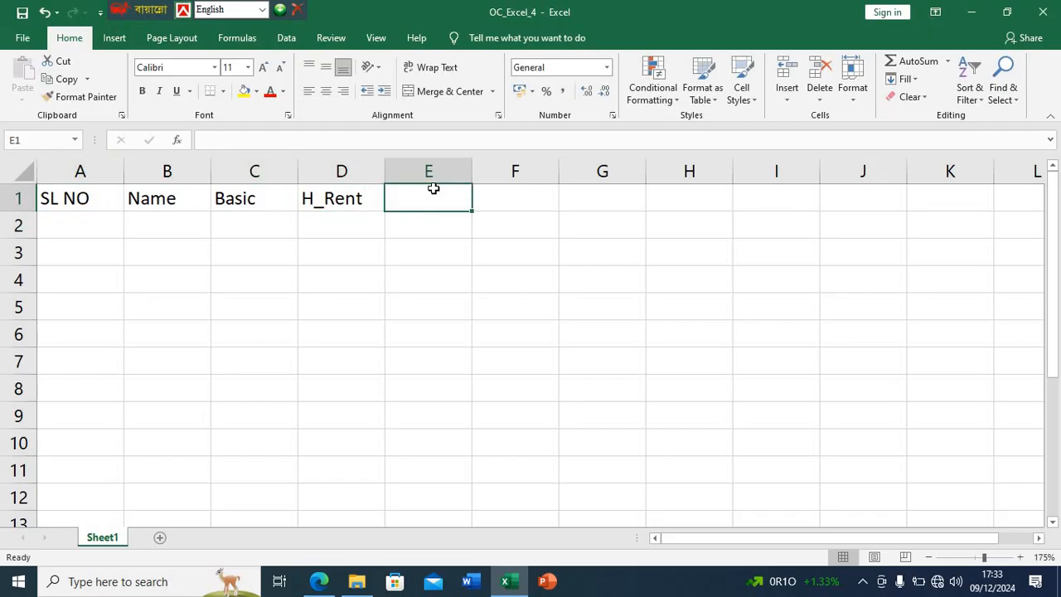
text(Medi)
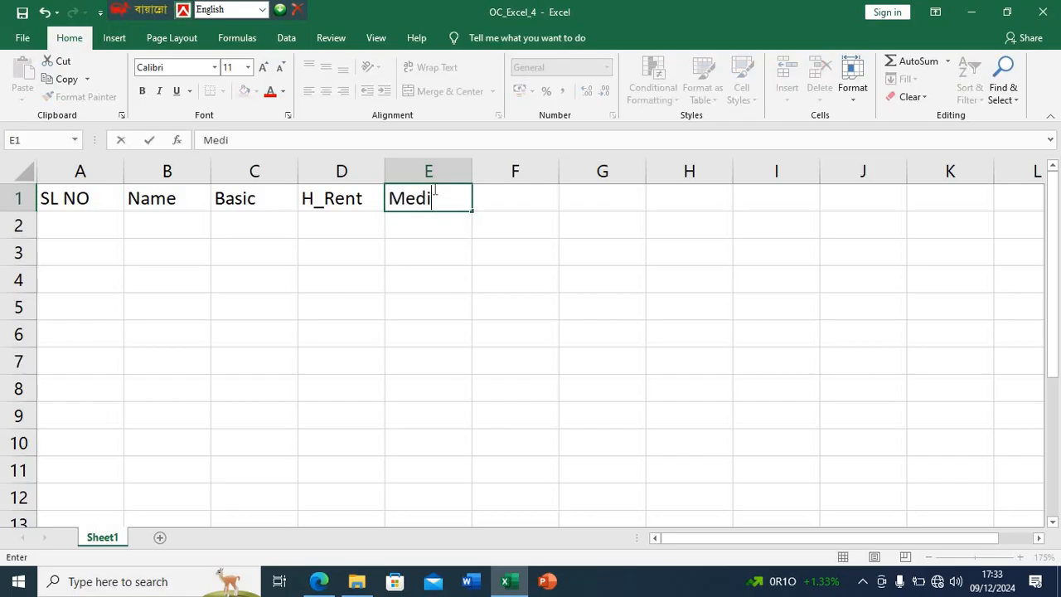
text(cal)
key(Tab)
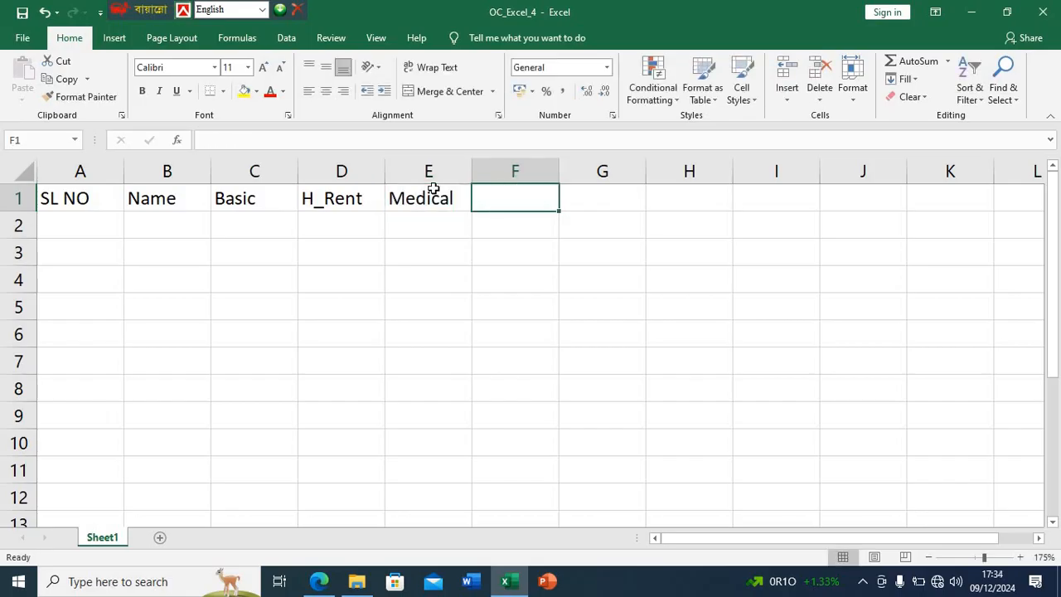
text(P_)
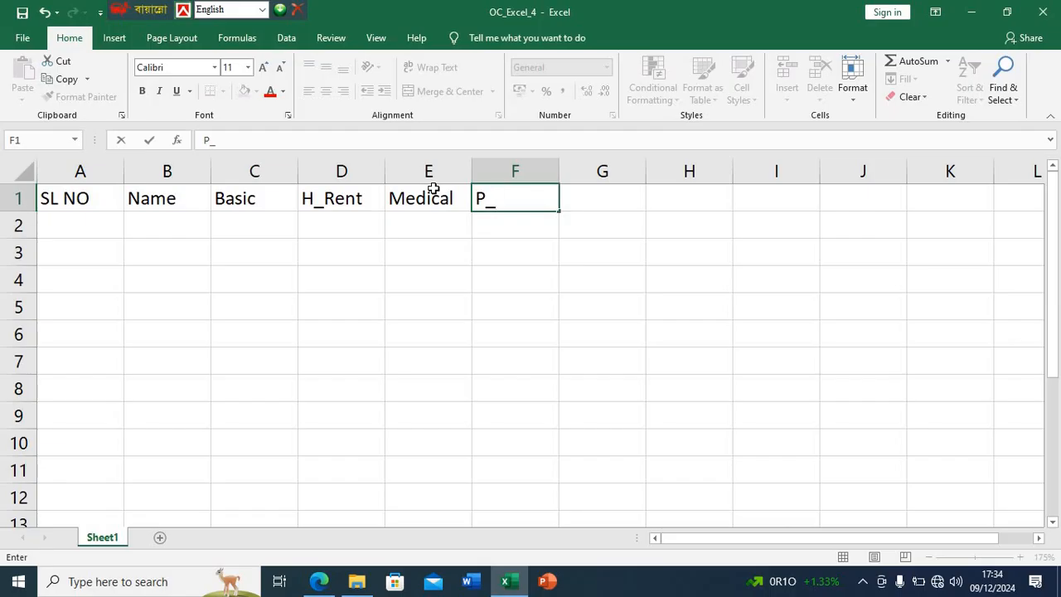
text(Fund)
key(Tab)
- Enter the headers Tax in G1 and Total Salary in H1
text(Tax)
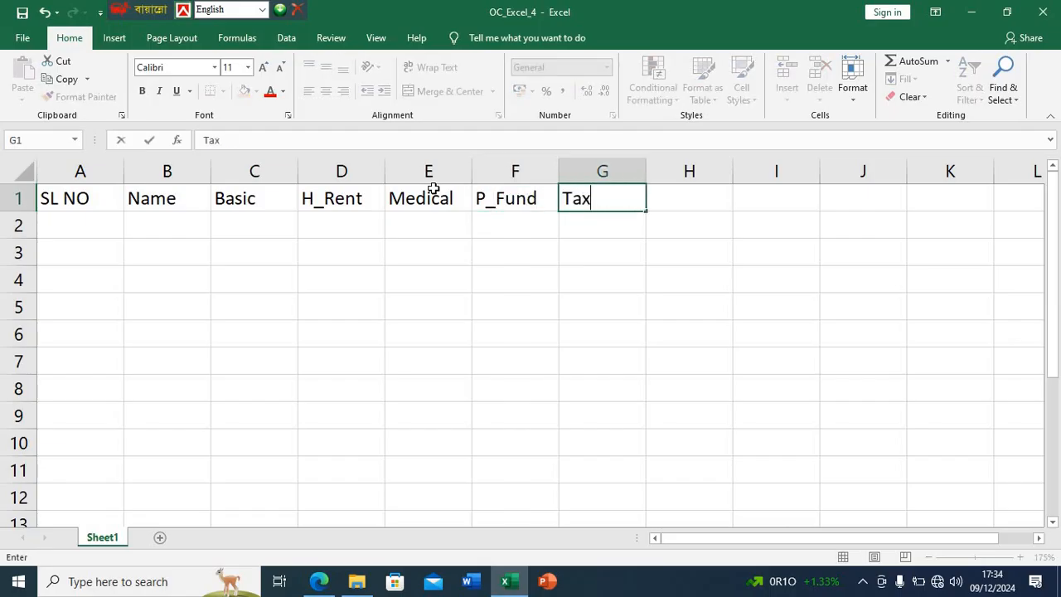
key(Tab)
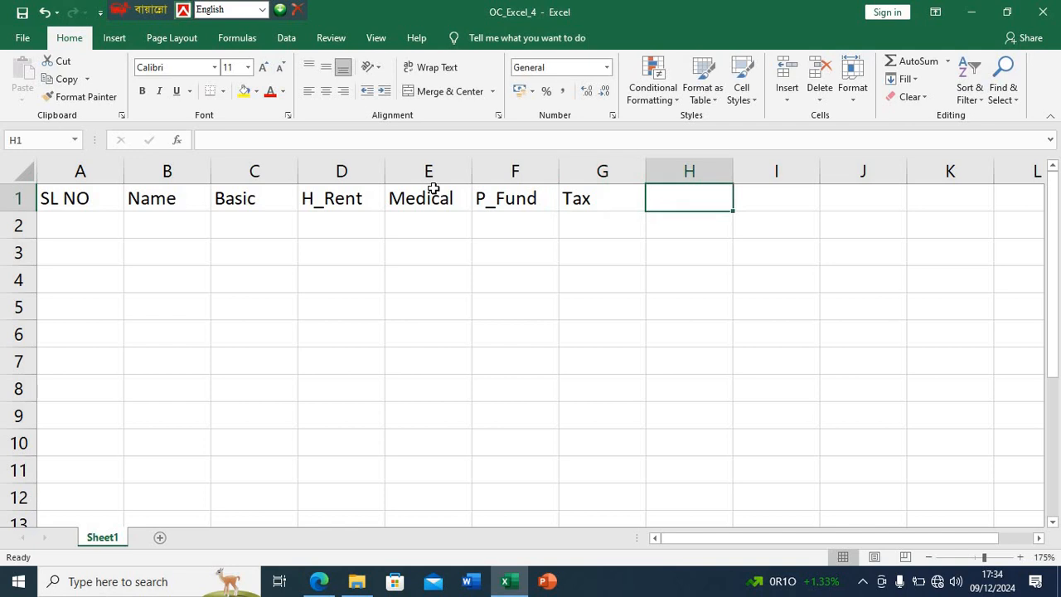
text(Total)
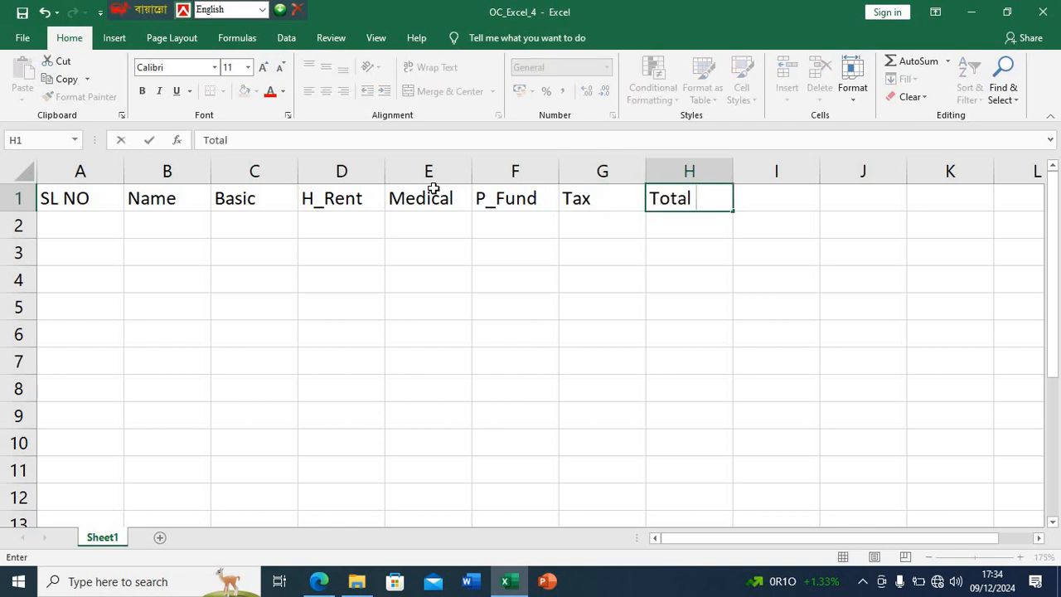
text( Salary)
key(Tab)
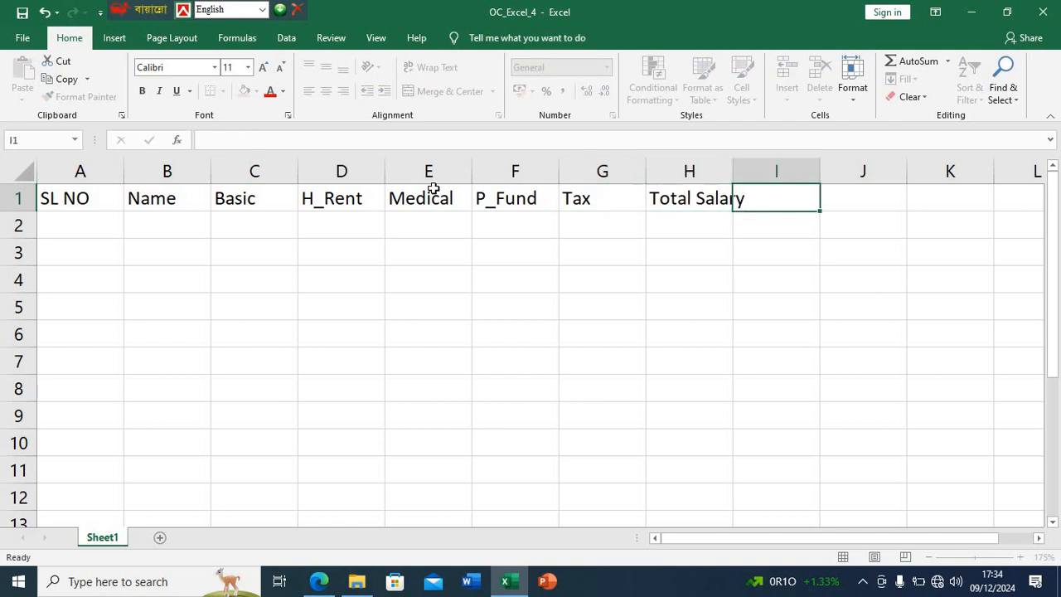
- Enter the headers Min in I1 and max in J1
text(Min)
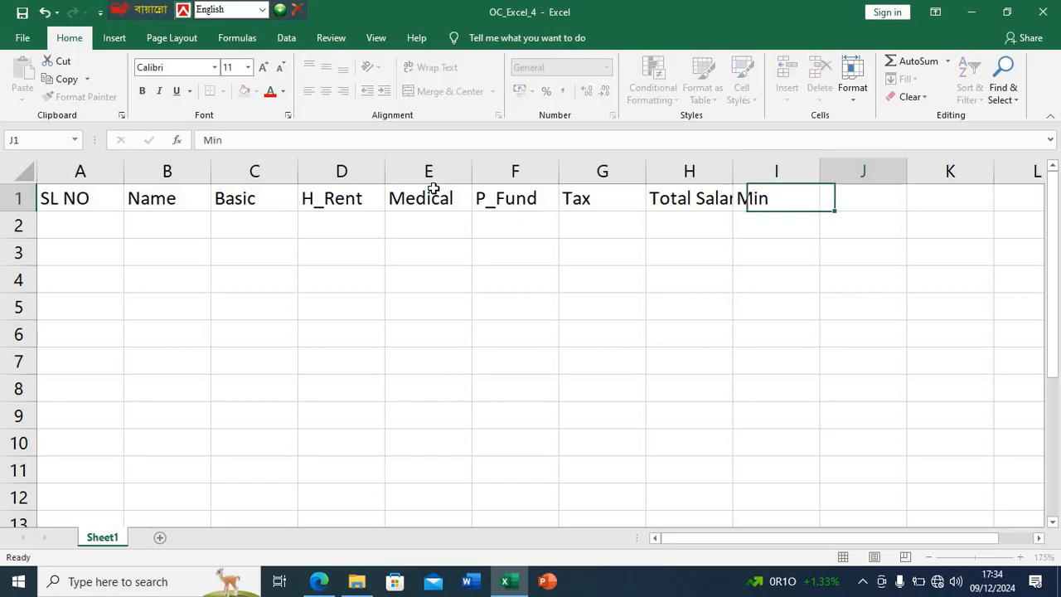
key(Tab)
text(ma)
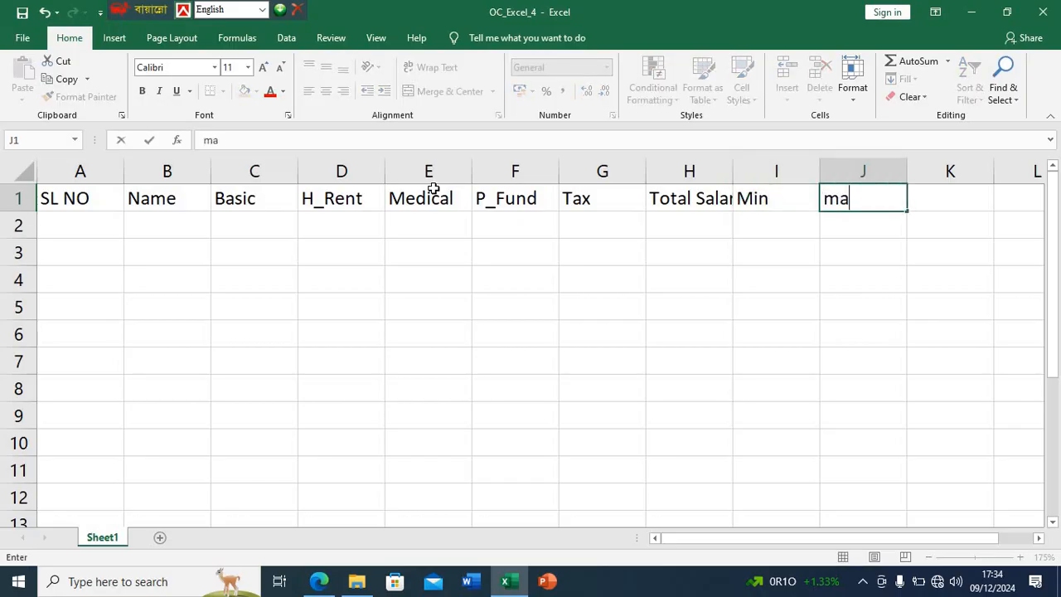
key(Return)
- Wrap the text of the Total Salary header in H1 onto two lines
double_click(692, 203)
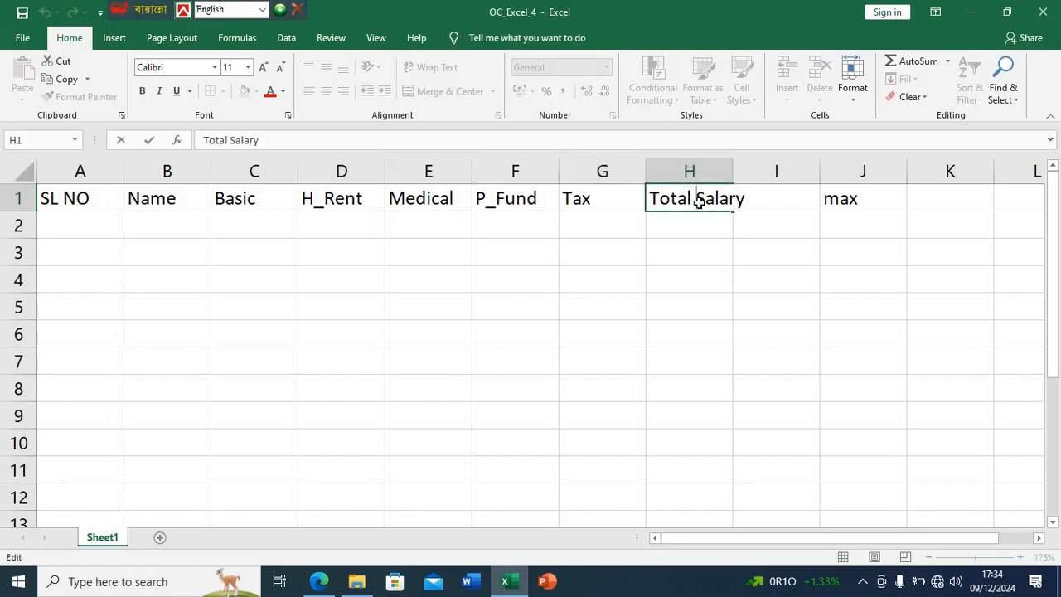
key(Escape)
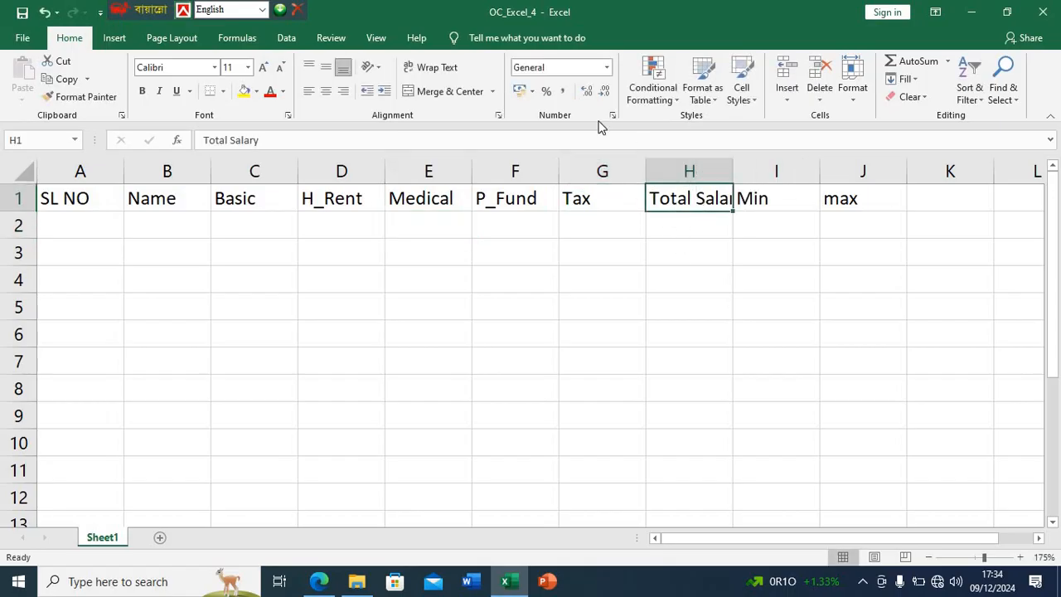
click(437, 67)
click(737, 280)
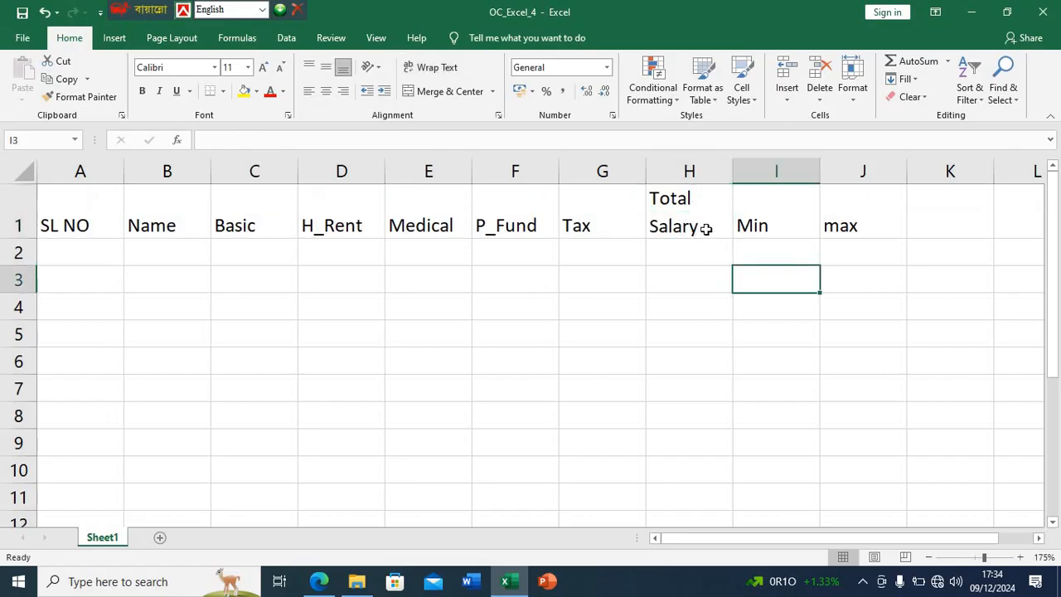
- Check the table in the assignment PDF in Edge, return to Excel and centre the headers A1:J1 vertically and horizontally
click(318, 581)
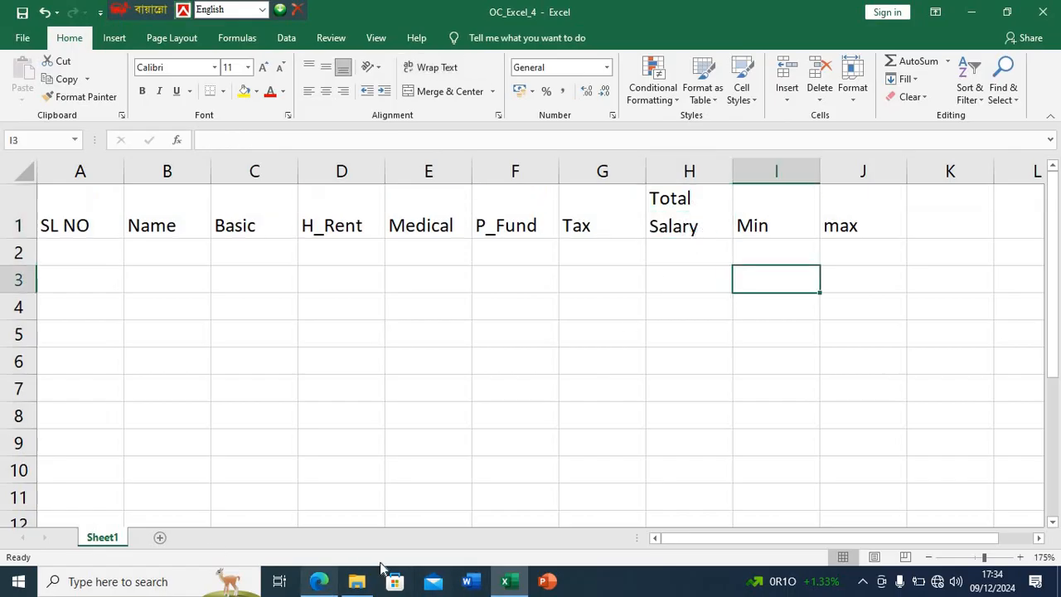
click(319, 581)
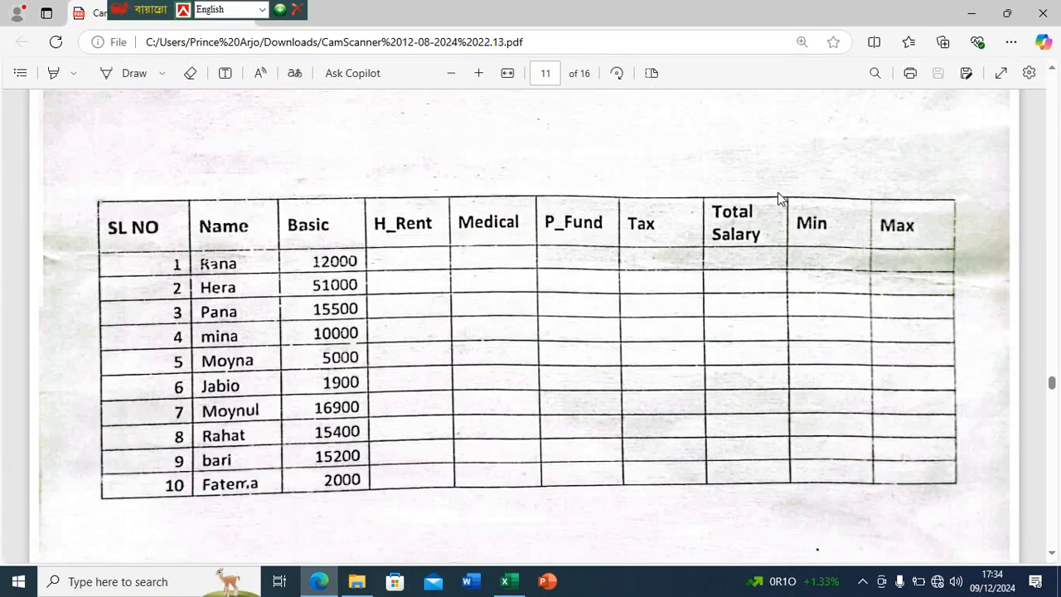
click(516, 588)
drag(865, 201, 143, 209)
click(325, 68)
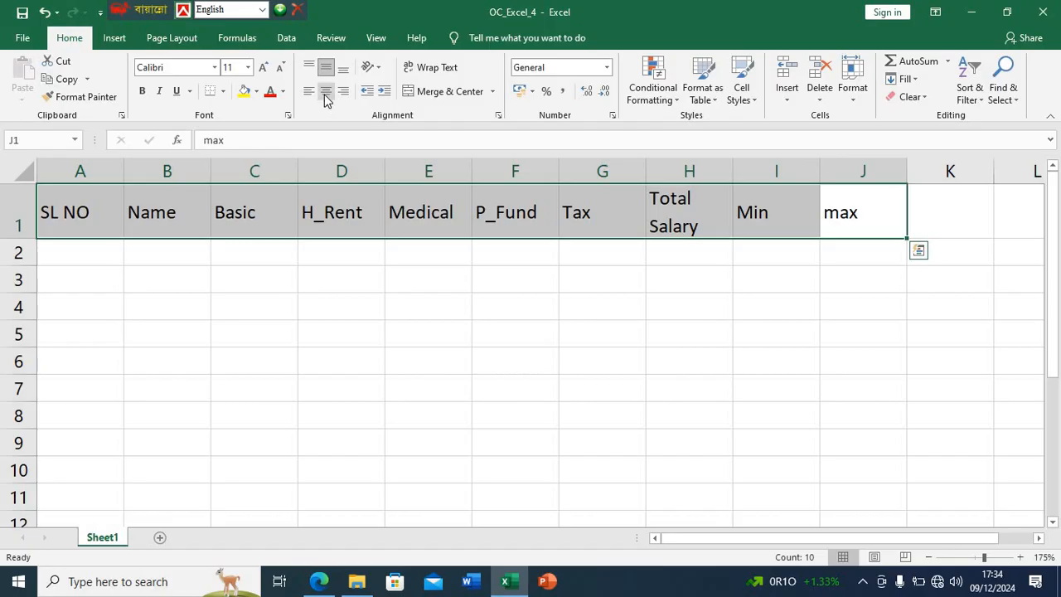
click(324, 98)
click(395, 325)
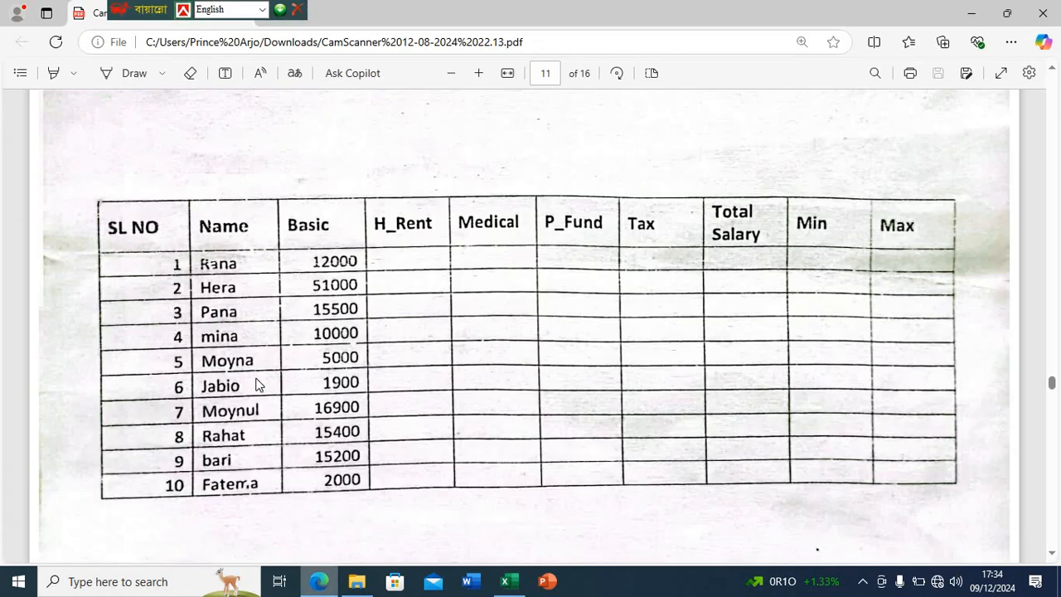
- Check the serial numbers in the PDF in Edge, return to Excel and fill A2:A11 with the series 1 to 10
click(308, 581)
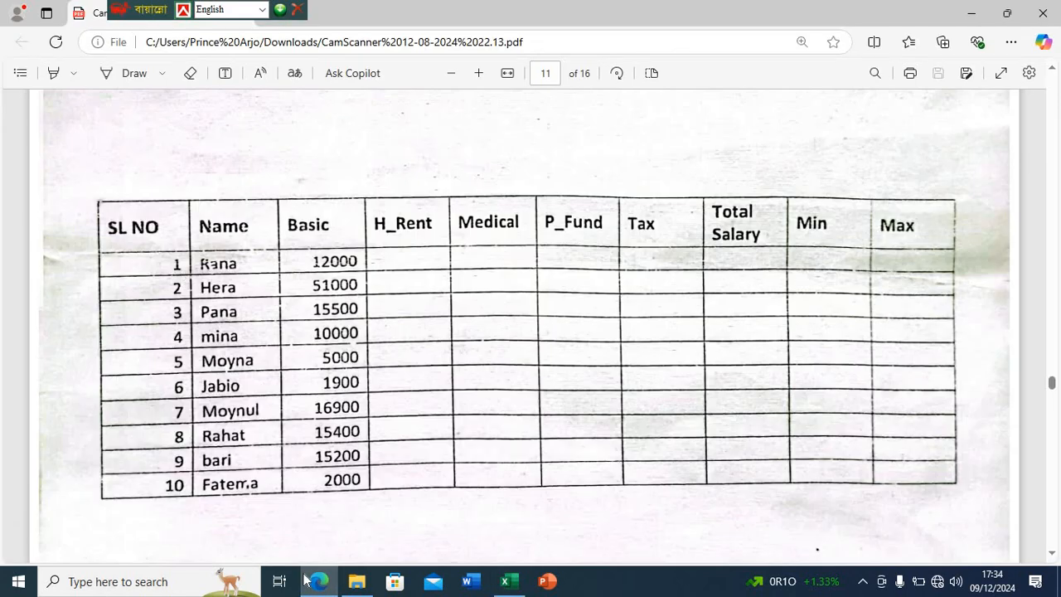
key(alt+Tab)
click(97, 256)
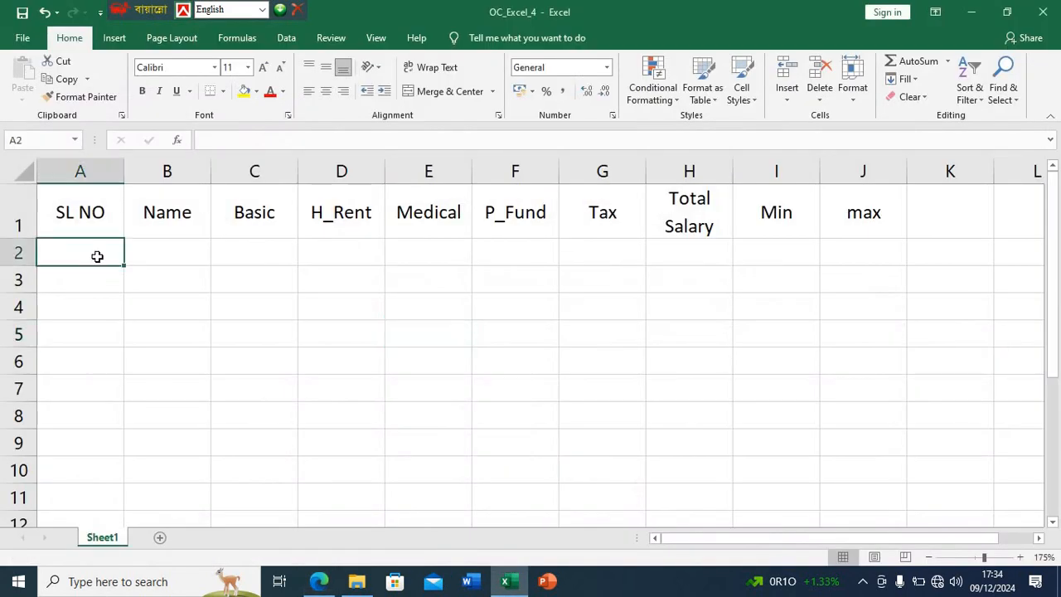
text(1)
key(Return)
text(2)
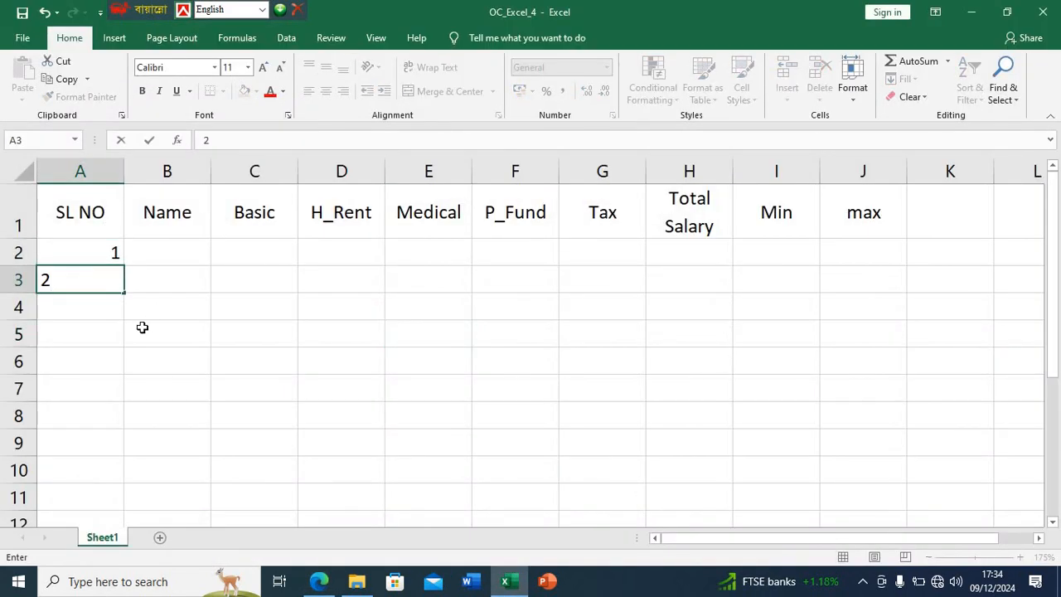
click(162, 386)
drag(92, 252, 110, 507)
click(213, 439)
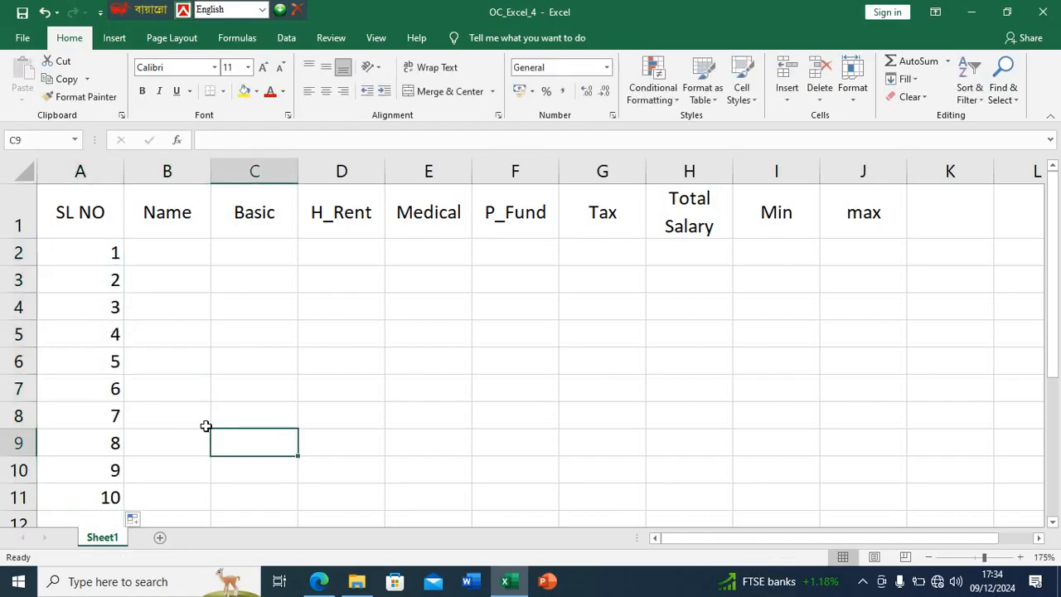
- Check the Name column in the PDF in Edge, return to Excel and enter the first two employee names in B2 and B3
click(318, 581)
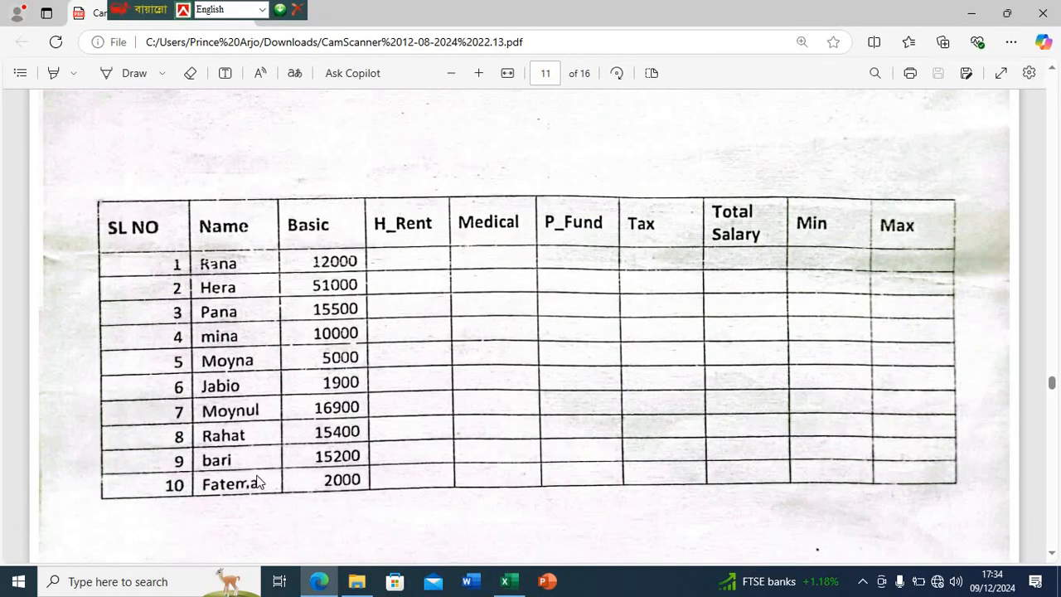
click(505, 581)
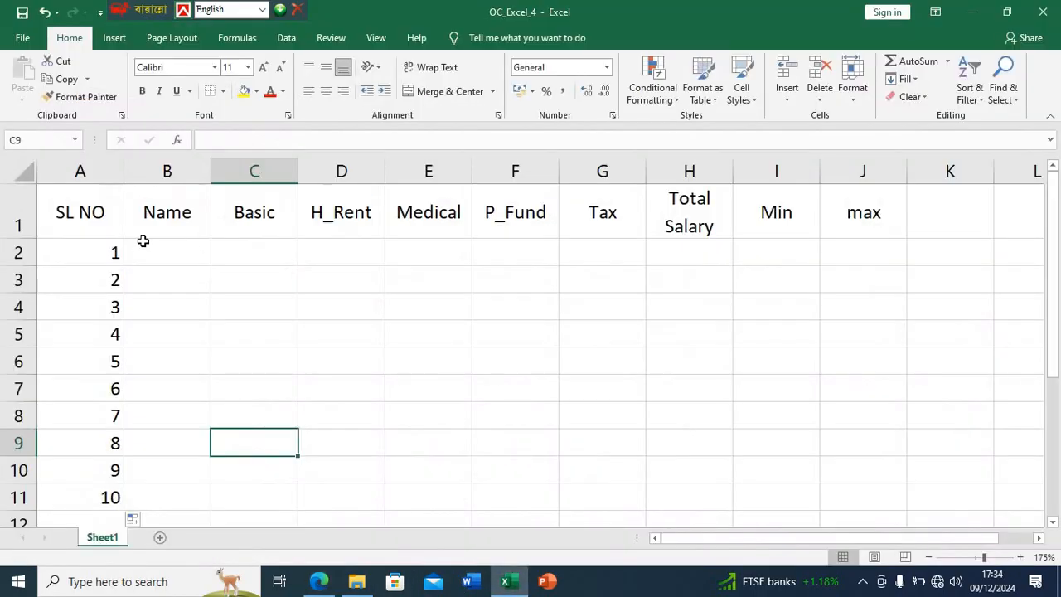
click(146, 246)
text(Ra)
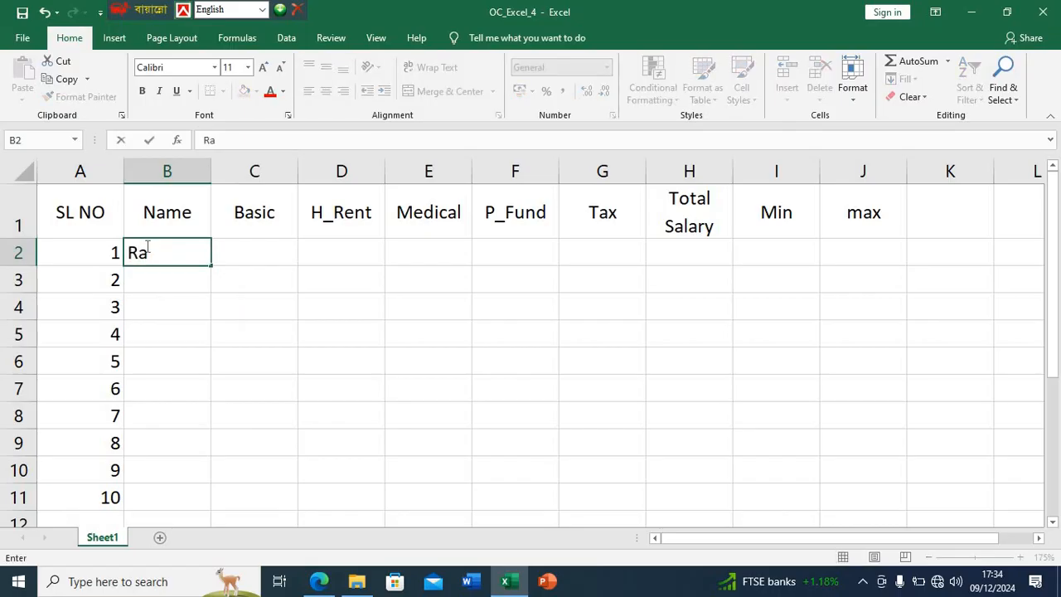
text(na)
key(Return)
text(Hera)
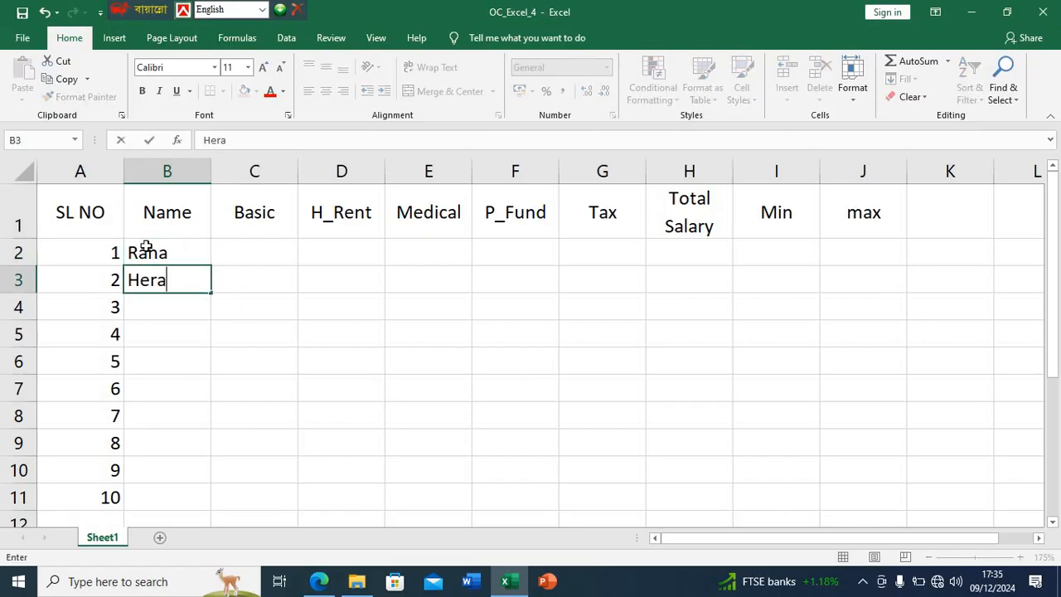
key(Return)
- Enter the third and fourth employee names from the PDF table in B4 and B5
key(BackSpace)
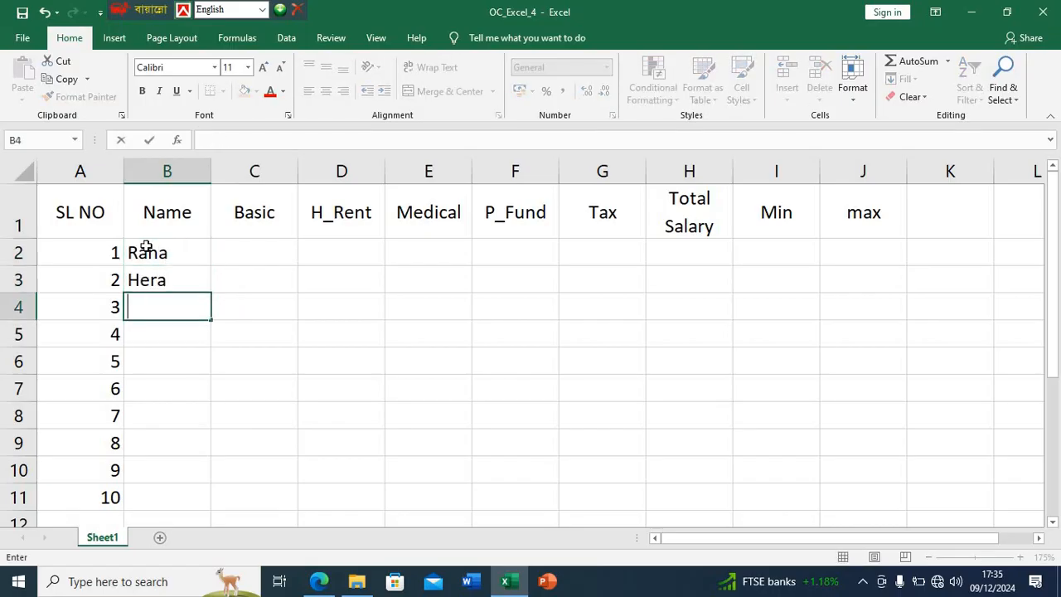
text(Pana)
key(Return)
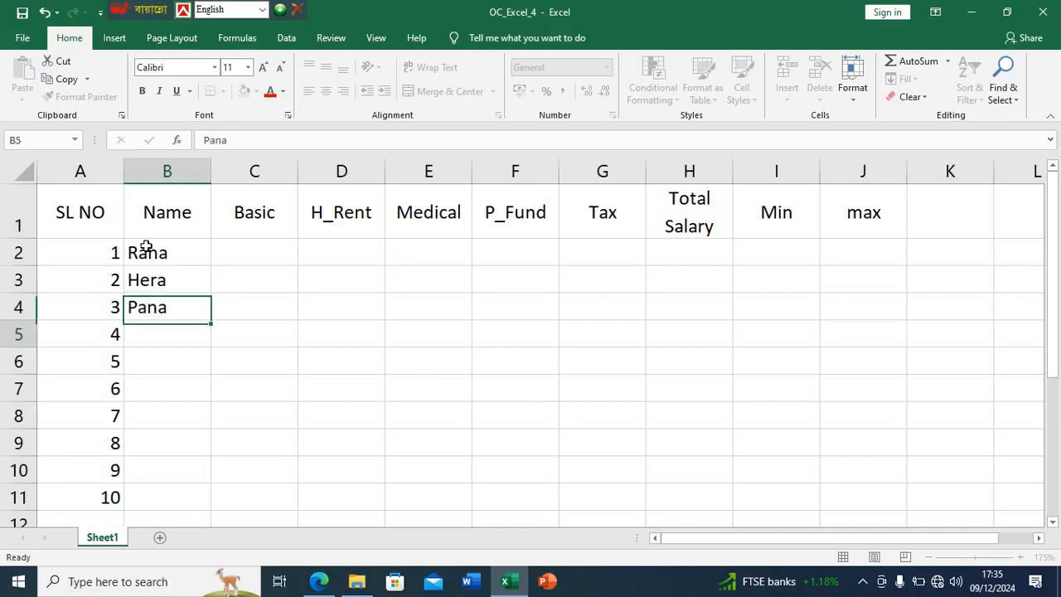
text(mina)
key(Return)
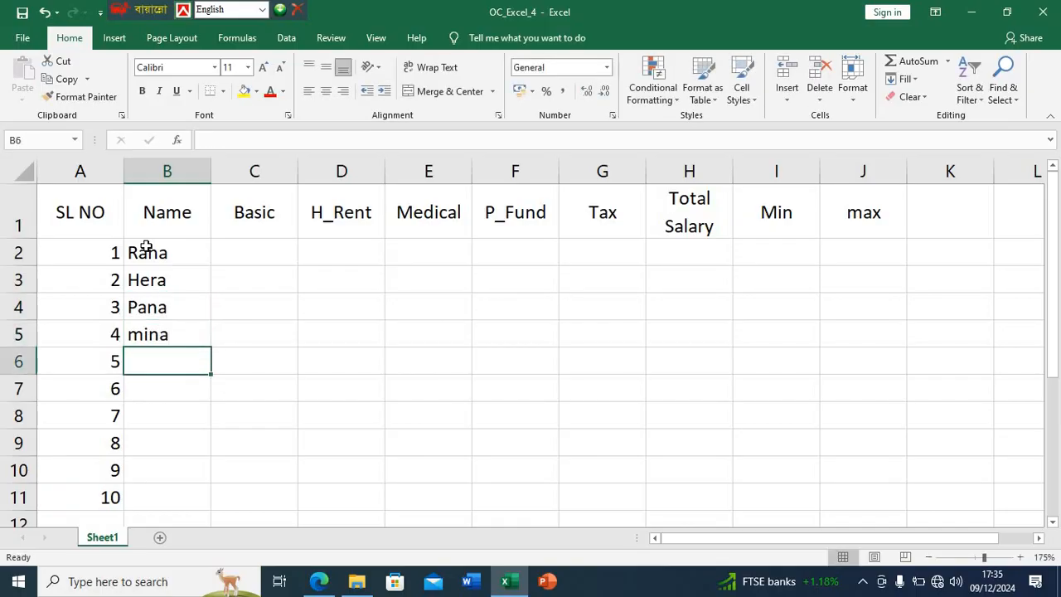
- Enter the fifth employee's name in B6 in lowercase letters, correcting the doubled initial letter
text(M)
key(BackSpace)
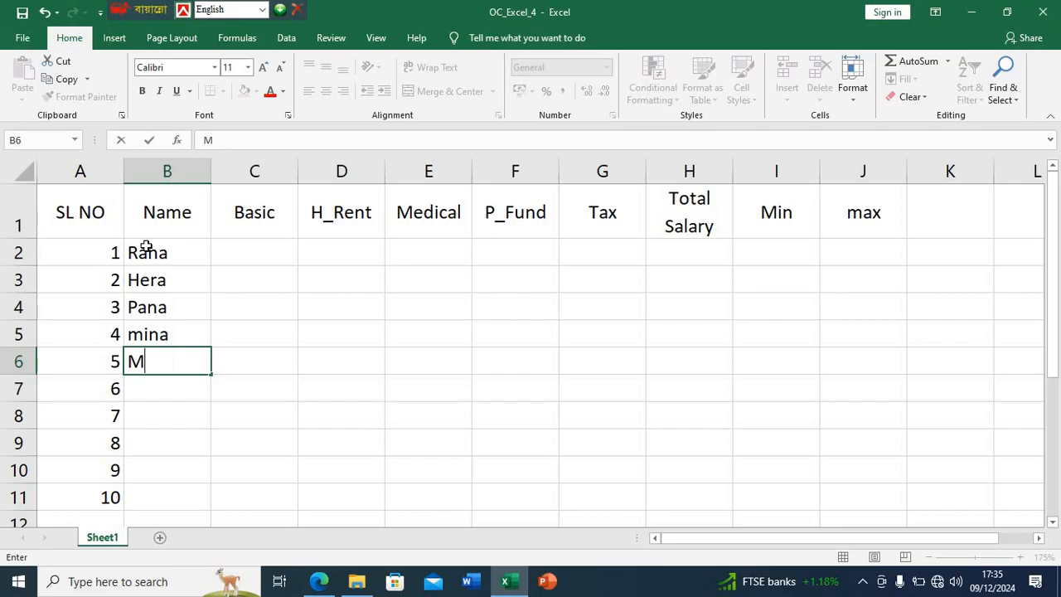
text(moyna)
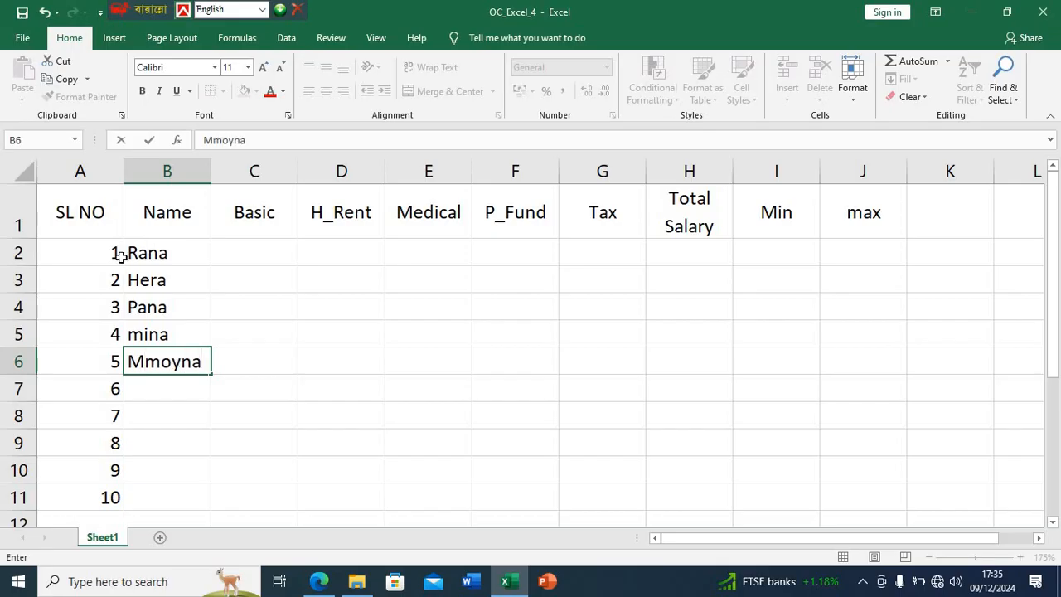
key(BackSpace)
key(BackSpace)
key(BackSpace)
key(BackSpace)
key(BackSpace)
key(BackSpace)
text(moyna)
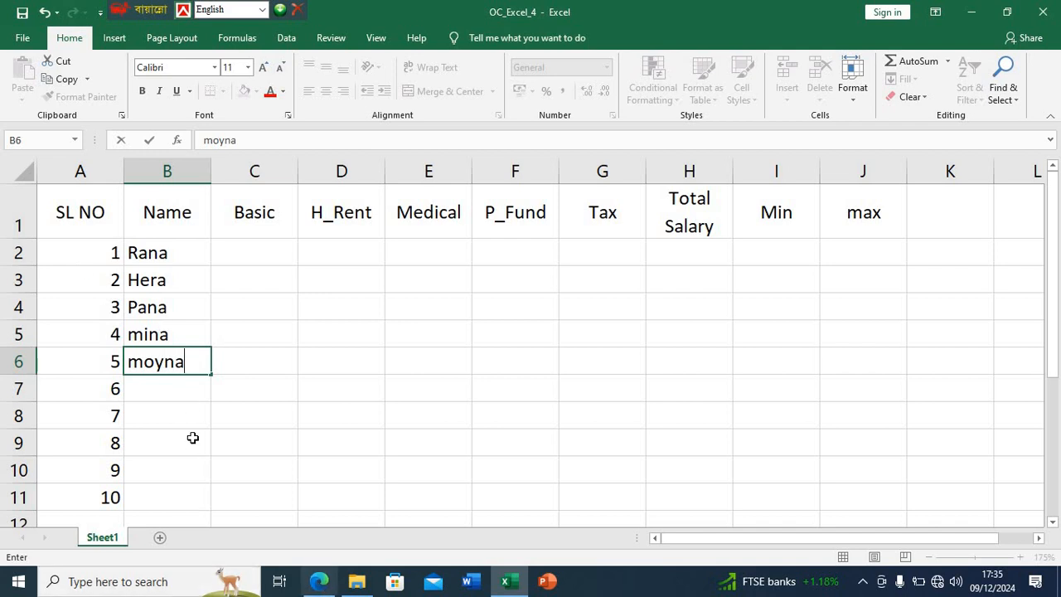
key(Return)
- Check the remaining names in the PDF in Edge, return to Excel and enter the sixth and seventh employee names in B7 and B8
key(alt+Tab)
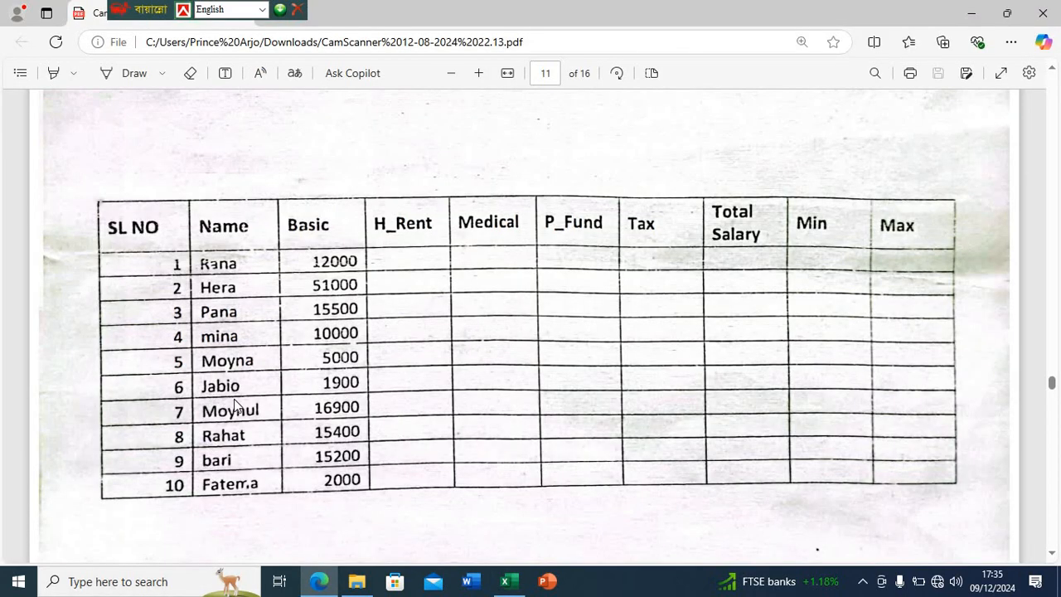
key(alt+Tab)
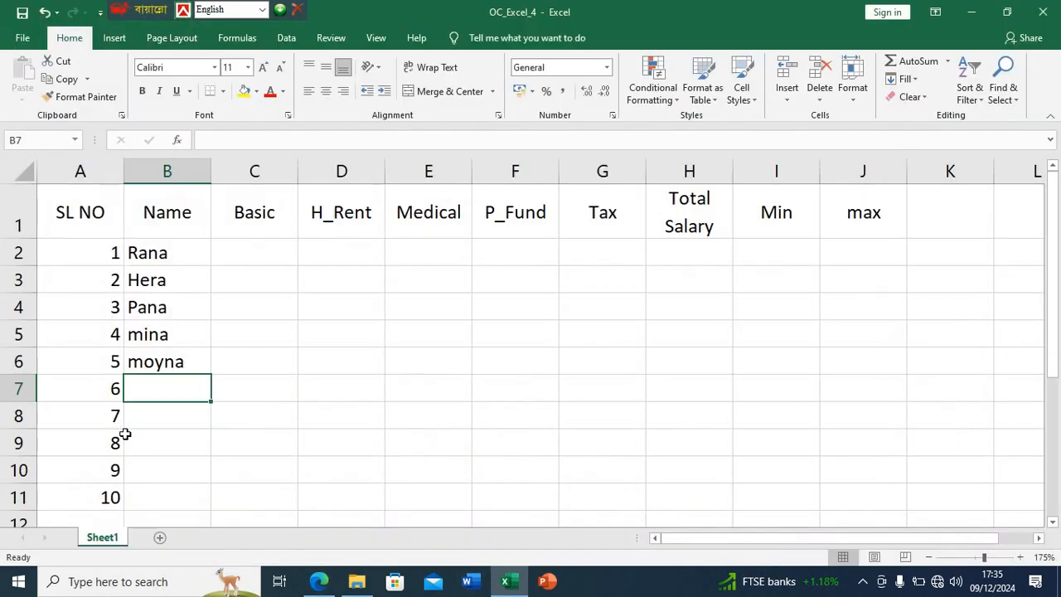
text(jabio)
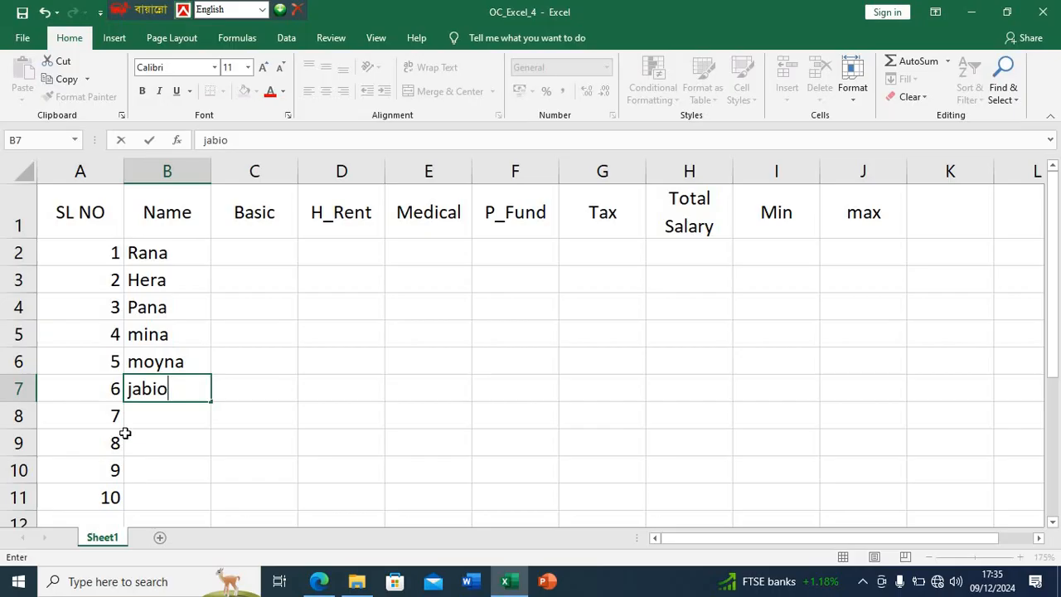
key(Return)
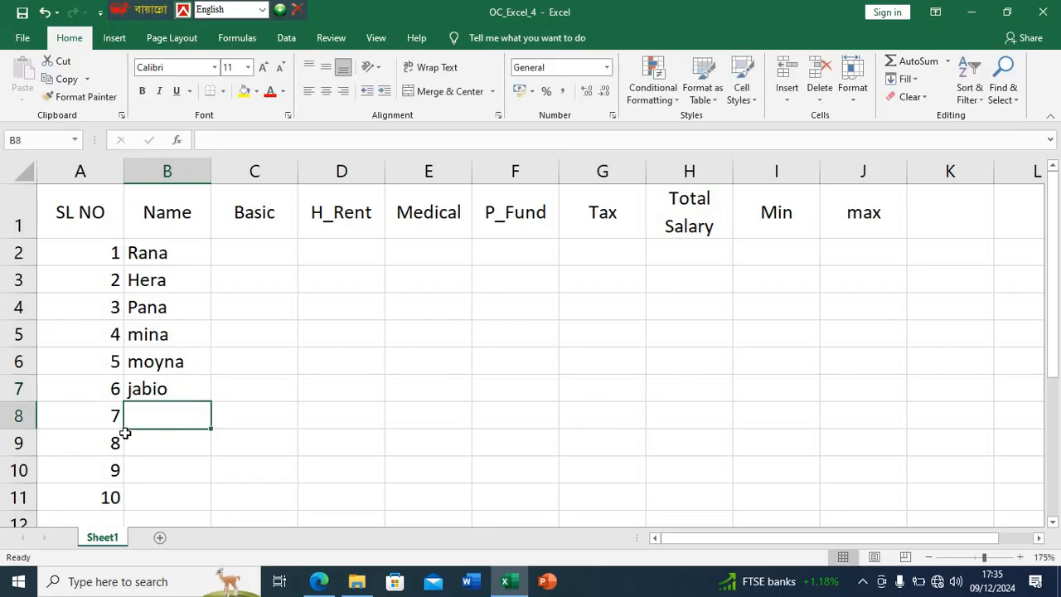
text(Moynu)
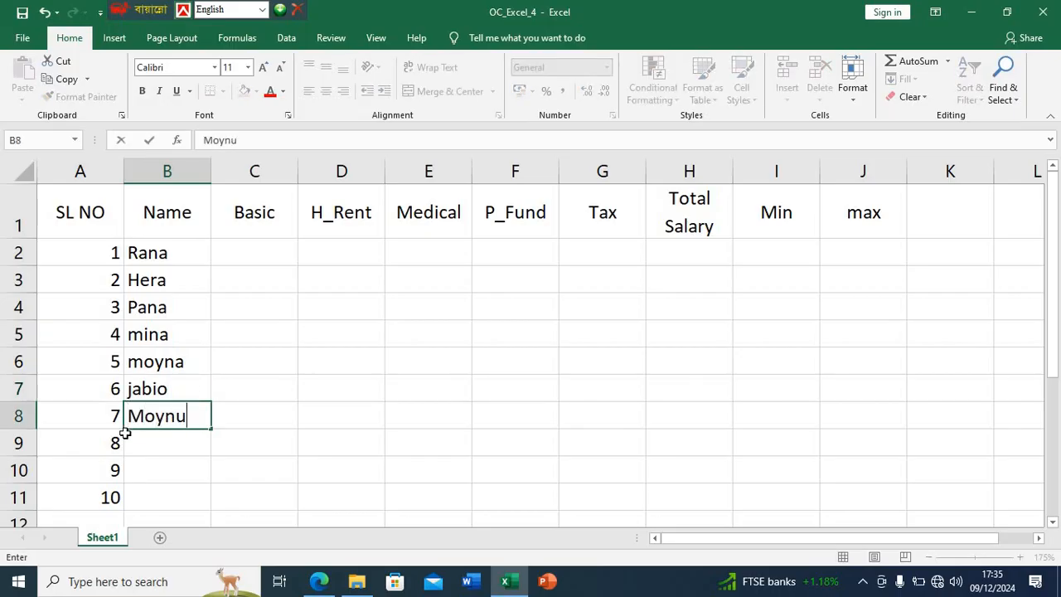
text(l)
key(Return)
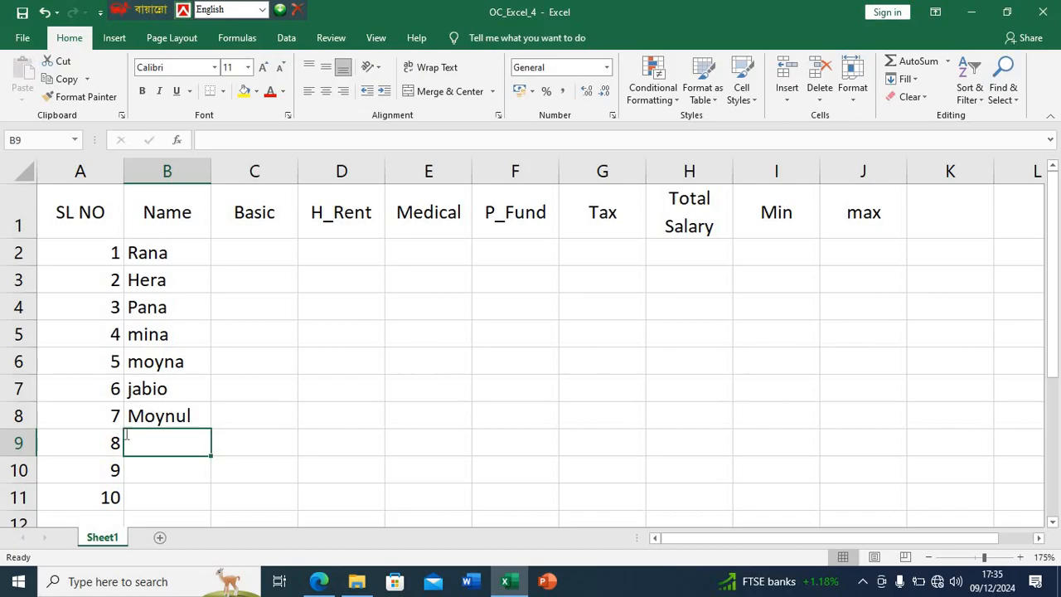
- Enter the eighth, ninth and tenth employee names from the PDF table in B9, B10 and B11
text(Rahat)
key(Return)
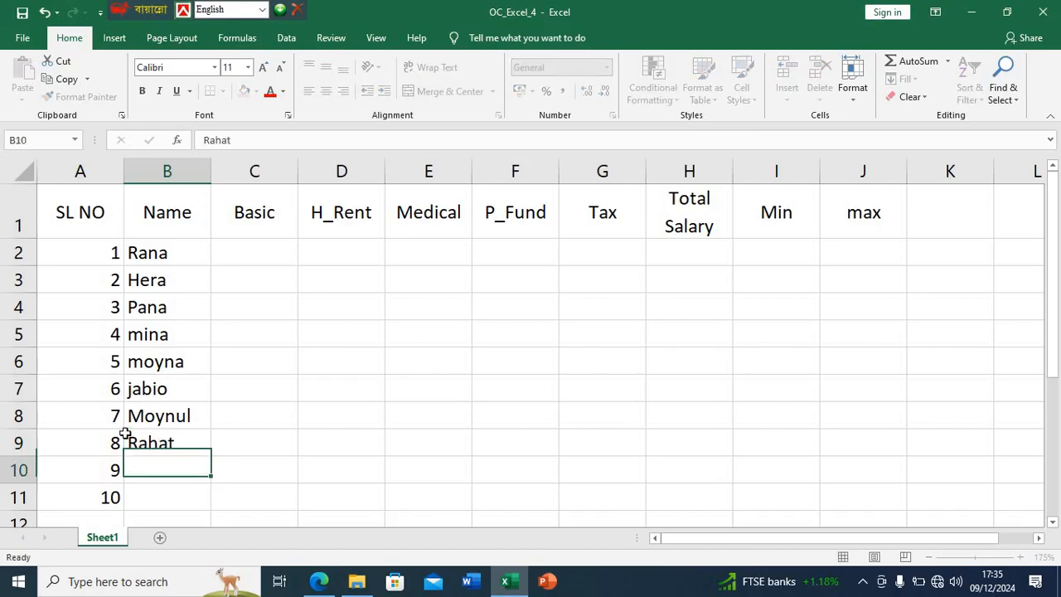
text(bari)
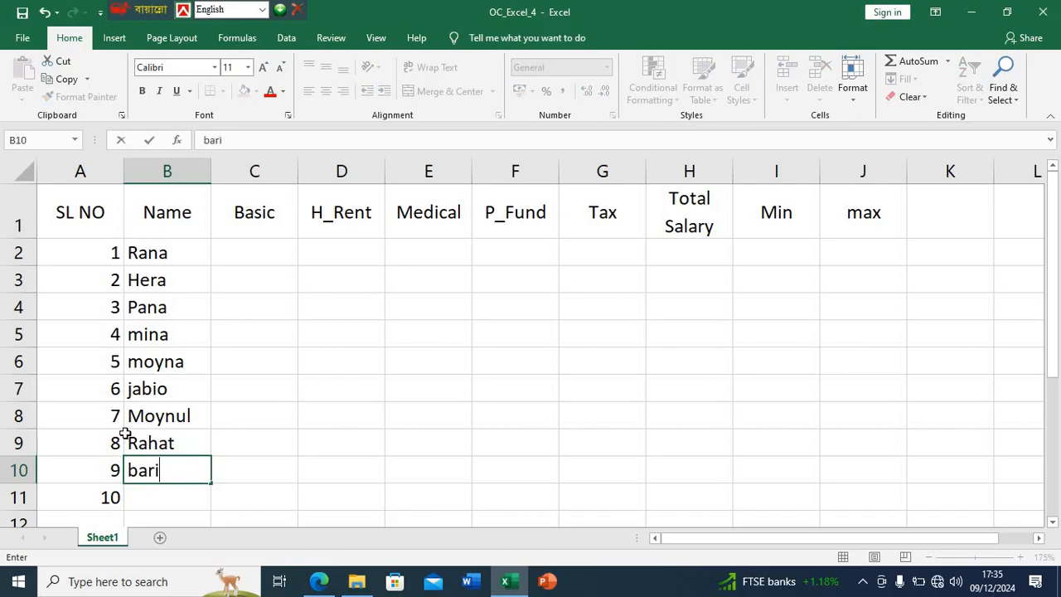
key(Return)
text(Fa)
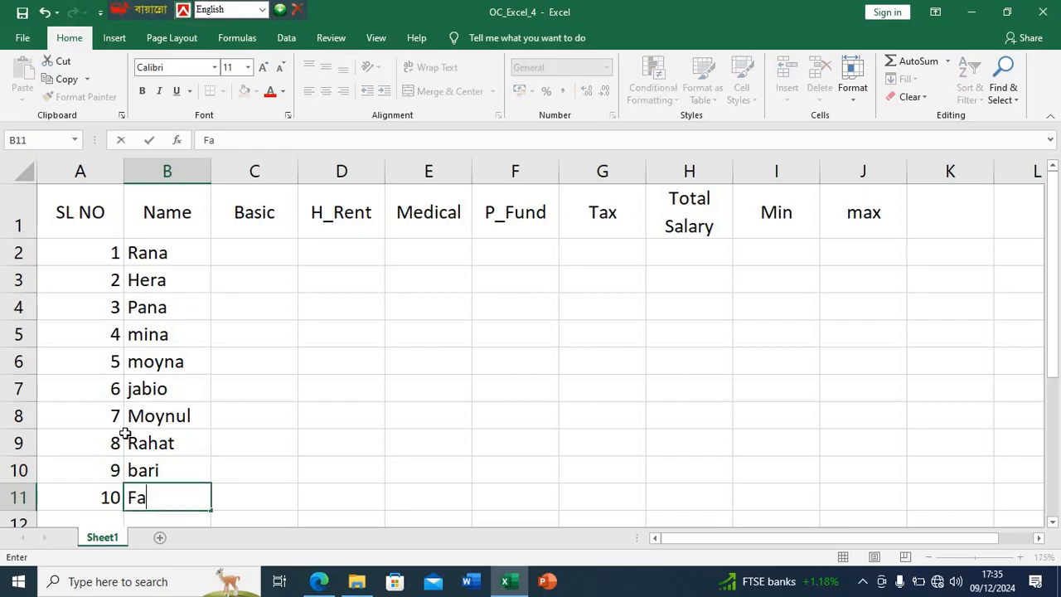
text(tema)
key(Return)
scroll(211, 373, up, 1)
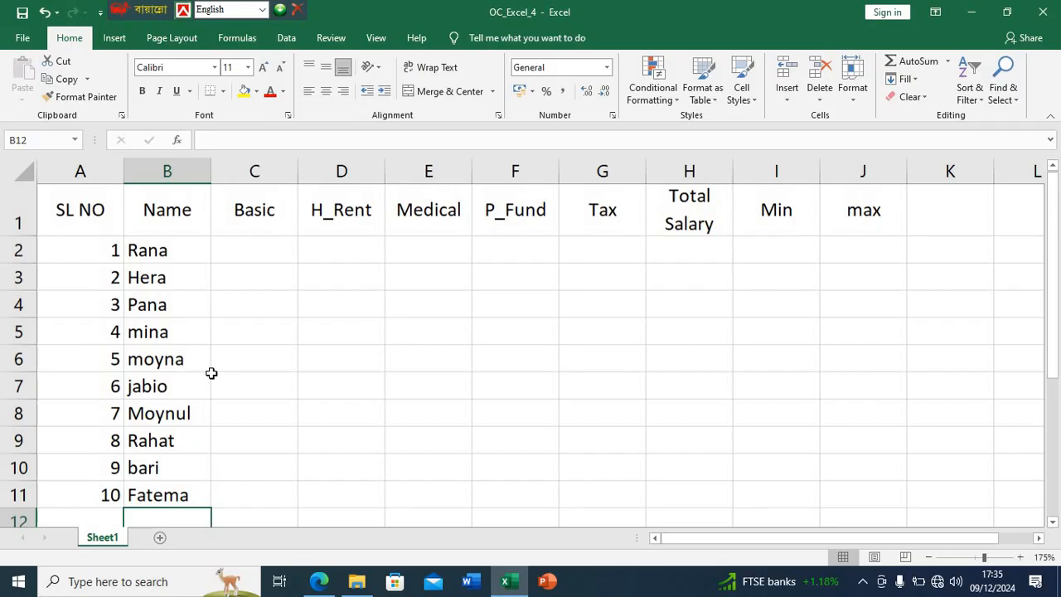
- Check the Basic column in the PDF in Edge, return to Excel and enter 12000 in C2 and 51000 in C3
click(251, 261)
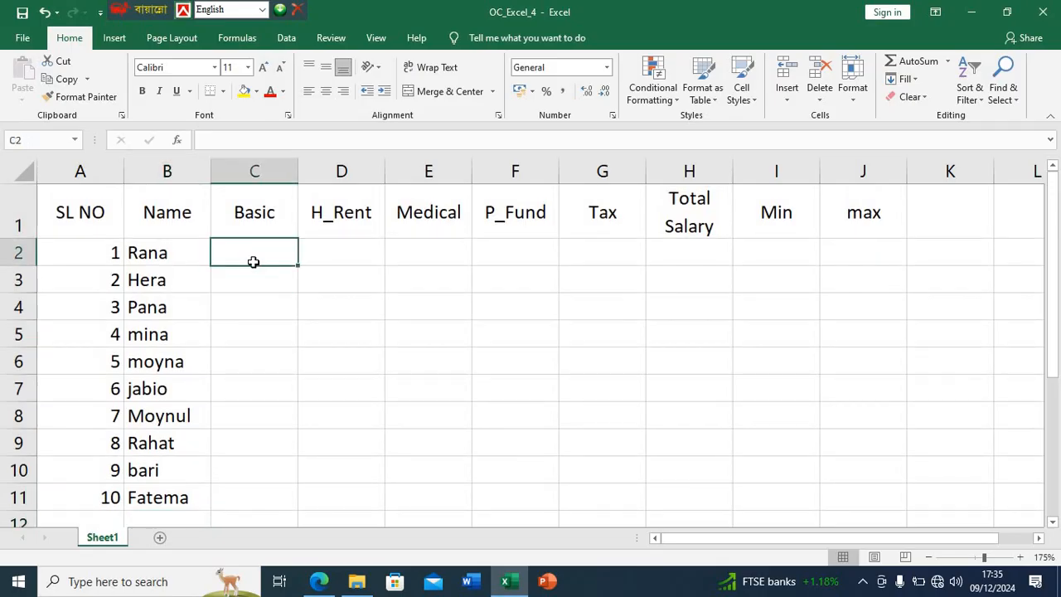
click(318, 581)
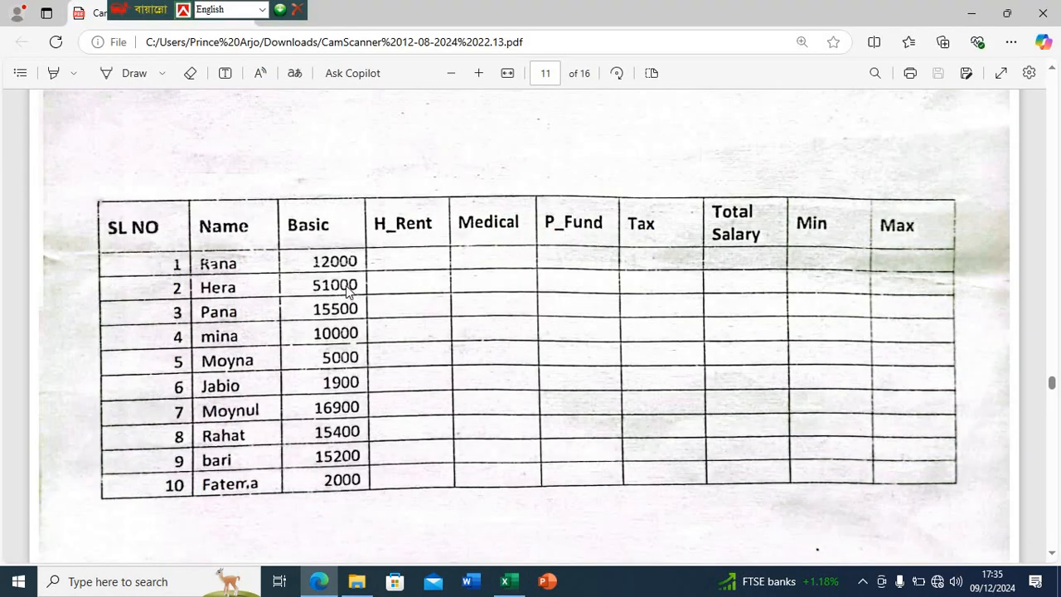
click(504, 581)
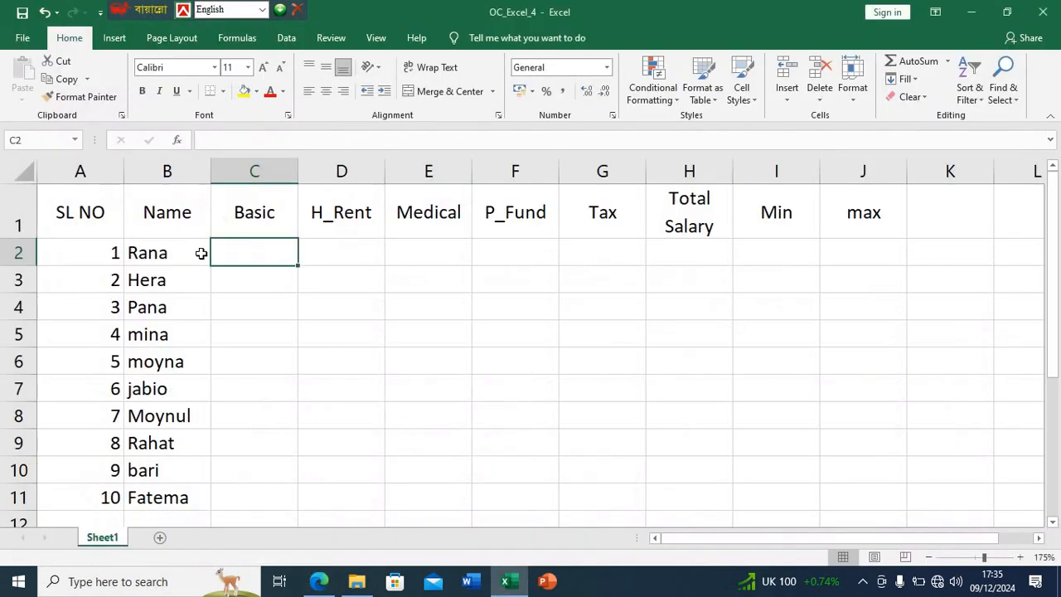
text(12000)
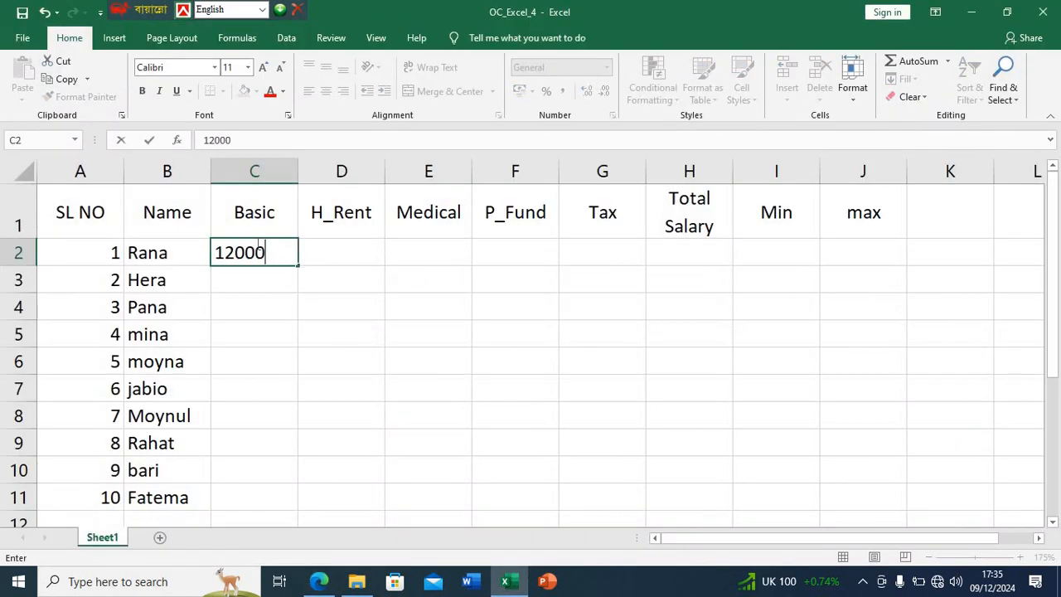
key(Return)
text(51)
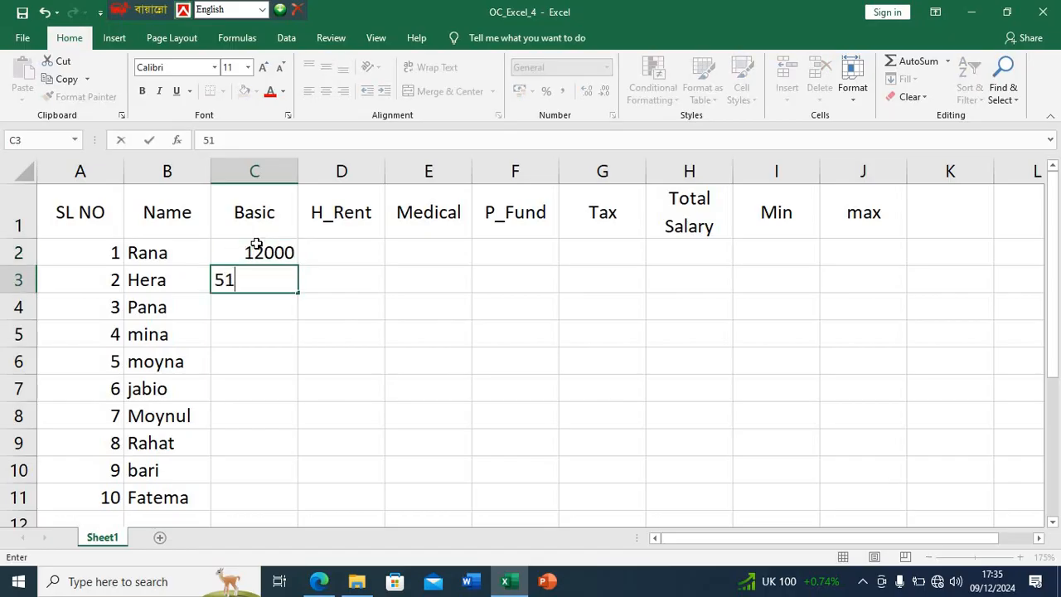
text(000)
key(Return)
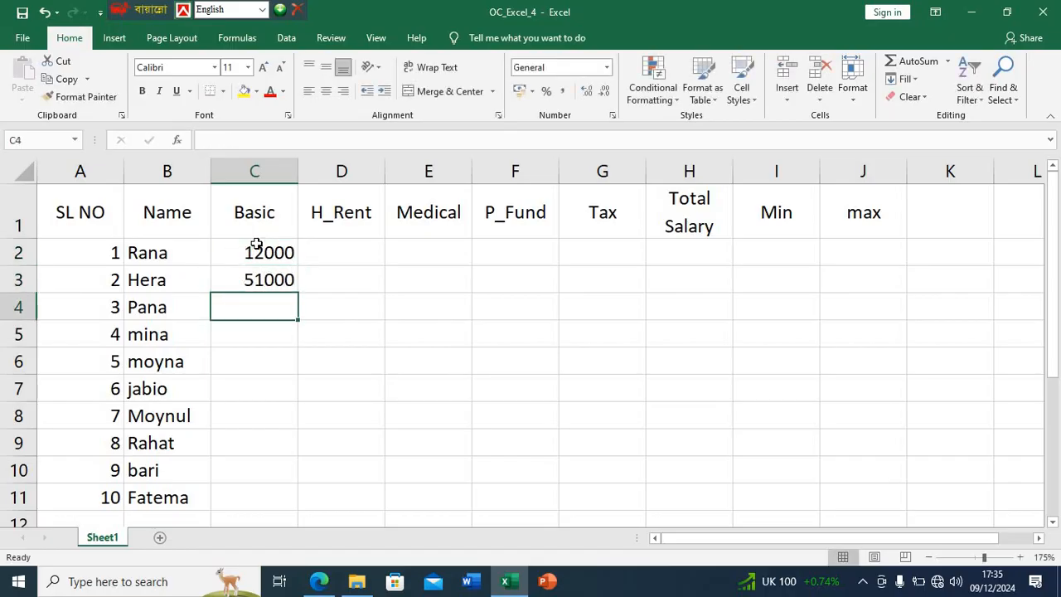
- Enter the third and fourth basic salaries, 15500 in C4 and 10000 in C5
text(15500)
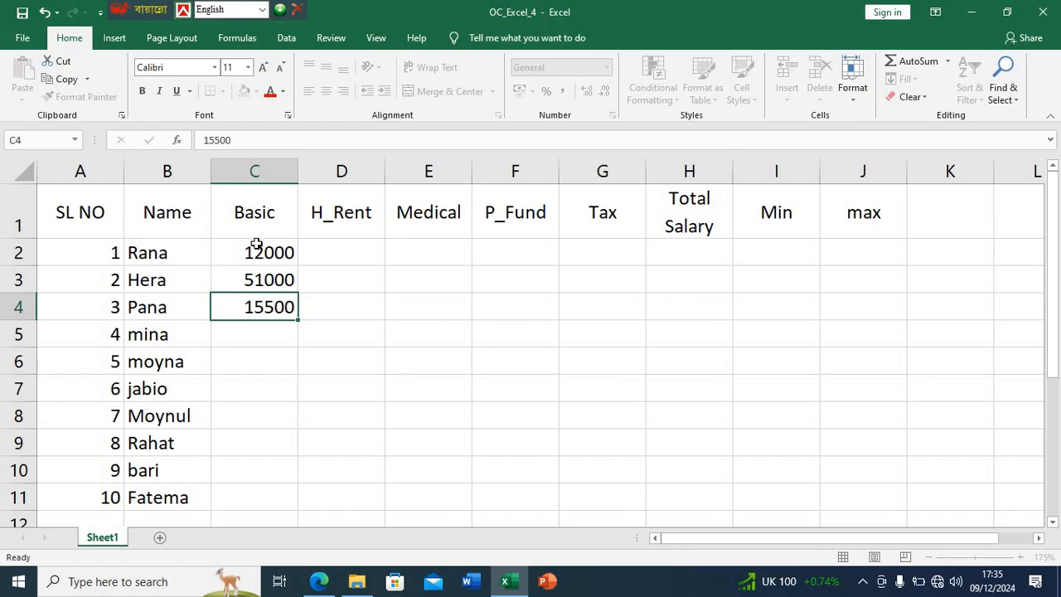
key(Return)
text(10000)
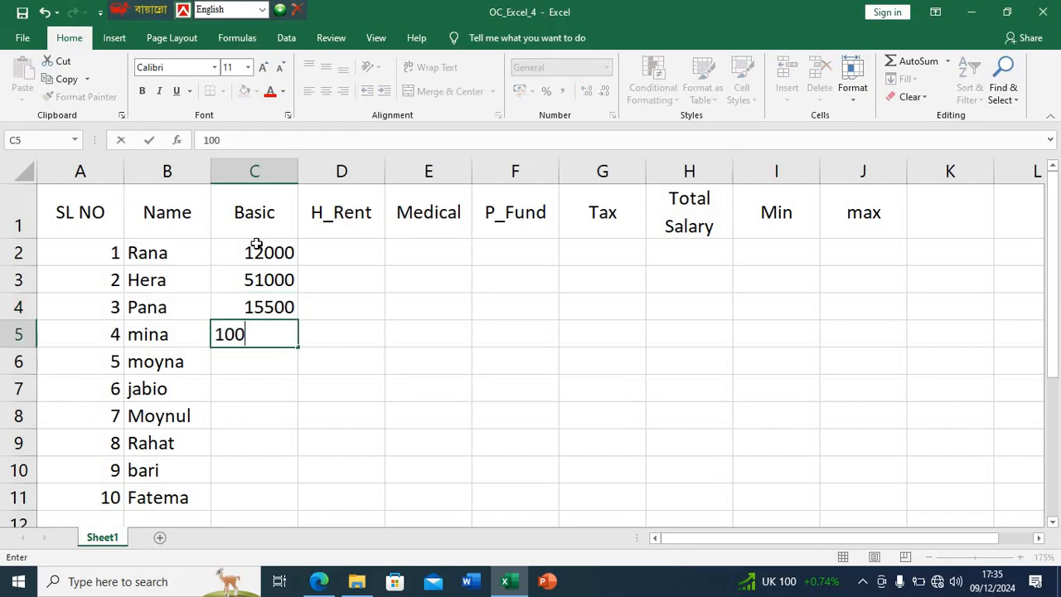
key(Return)
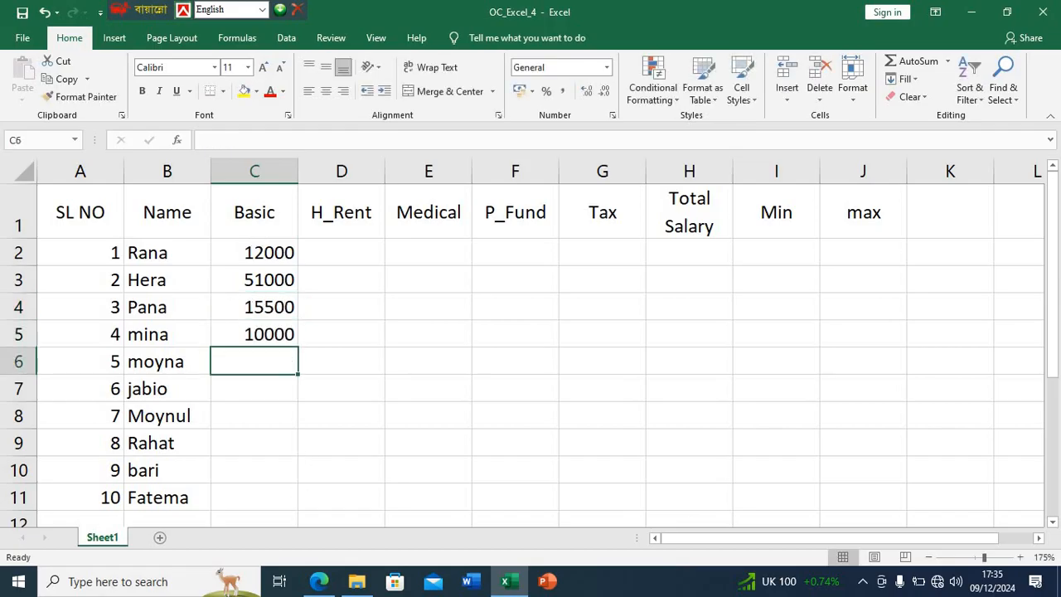
- Check the next basic salaries in the PDF in Edge, return to Excel and enter 5000 in C6 and 1900 in C7
click(319, 581)
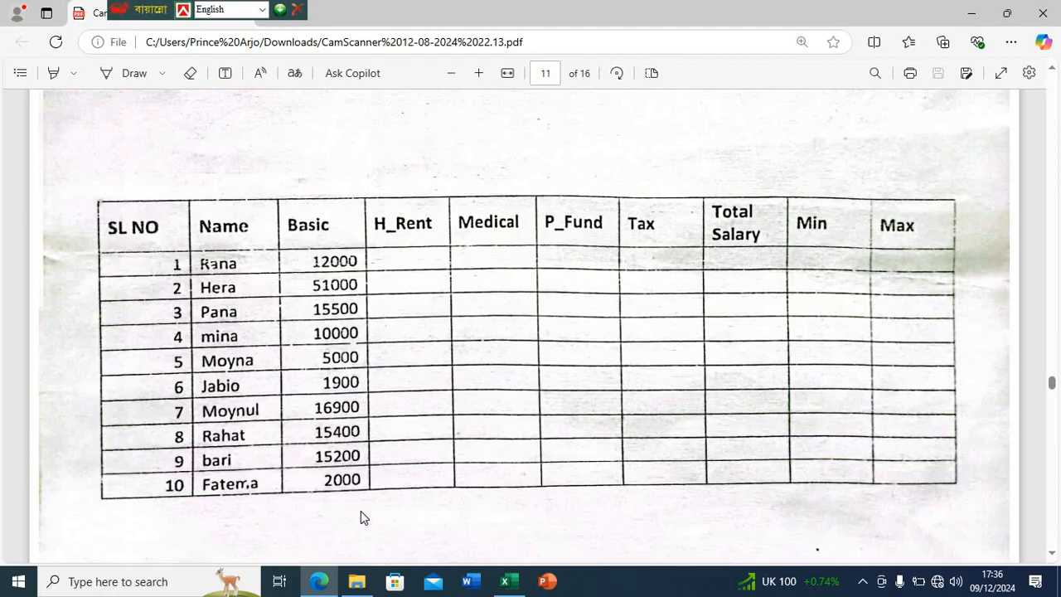
click(505, 581)
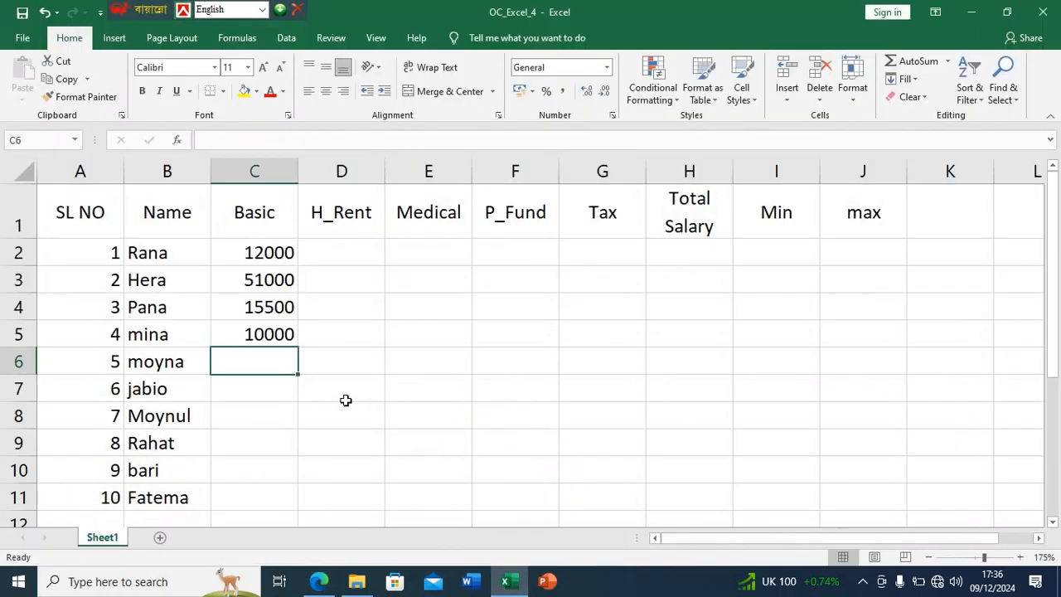
text(5000)
key(Return)
text(19)
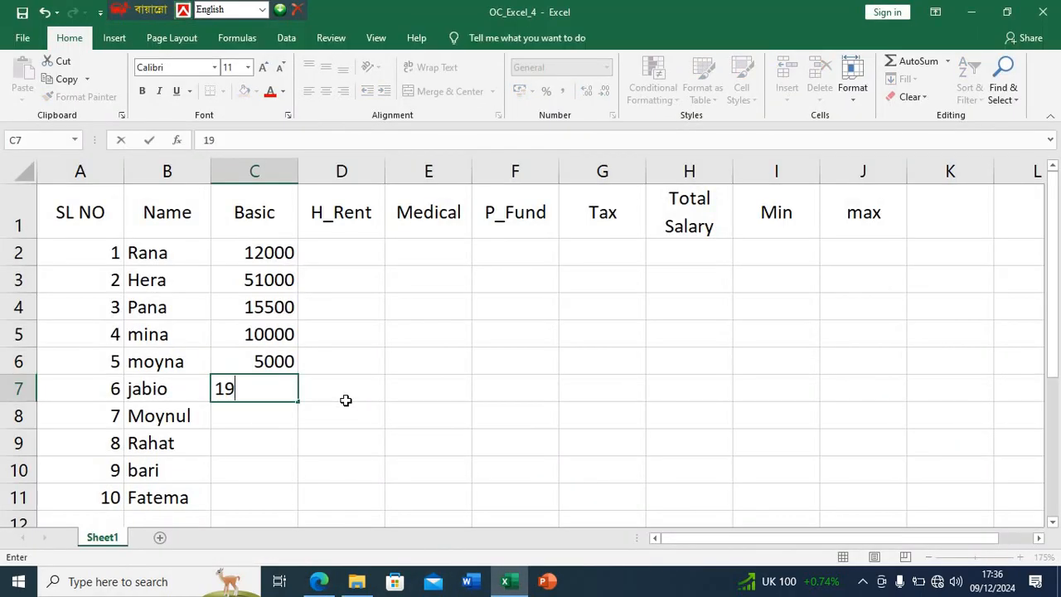
text(00)
key(Return)
- Check the seventh and eighth basic salaries in the PDF in Edge, return to Excel and enter 16900 in C8 and 15400 in C9
click(320, 581)
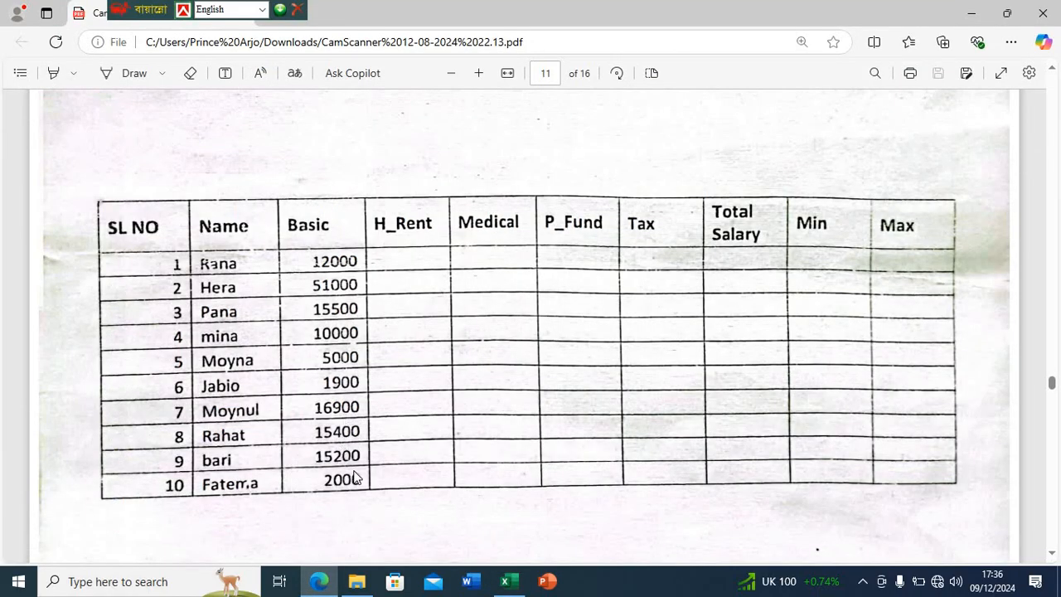
click(508, 581)
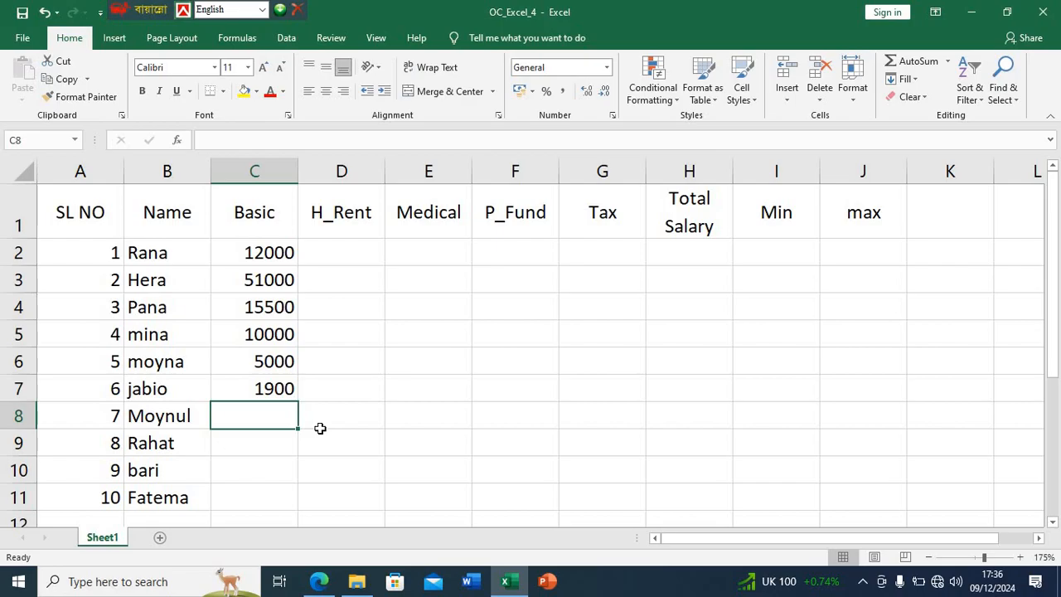
text(16900)
key(Return)
text(15)
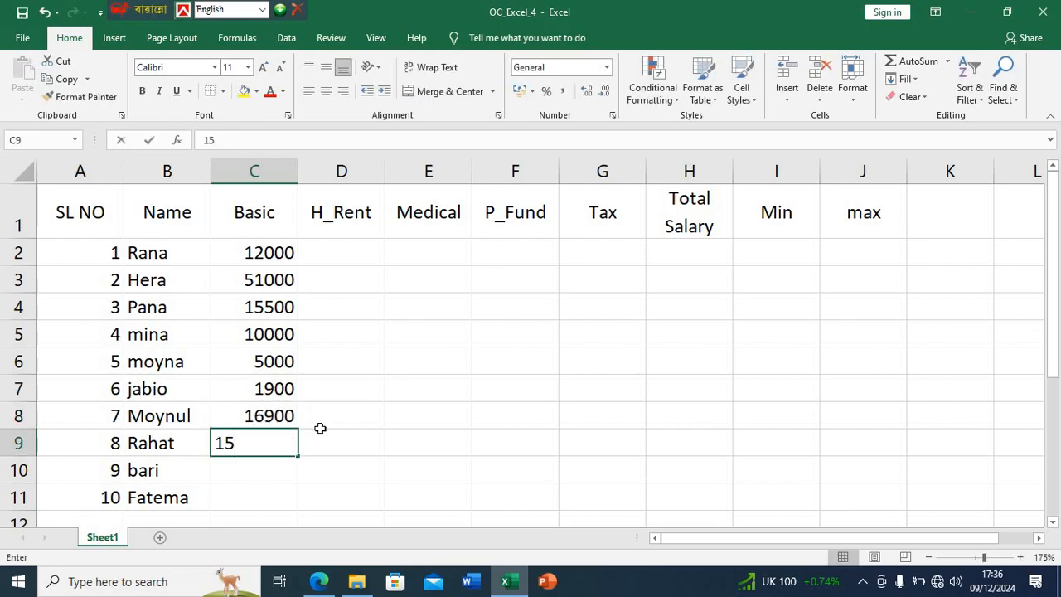
text(400)
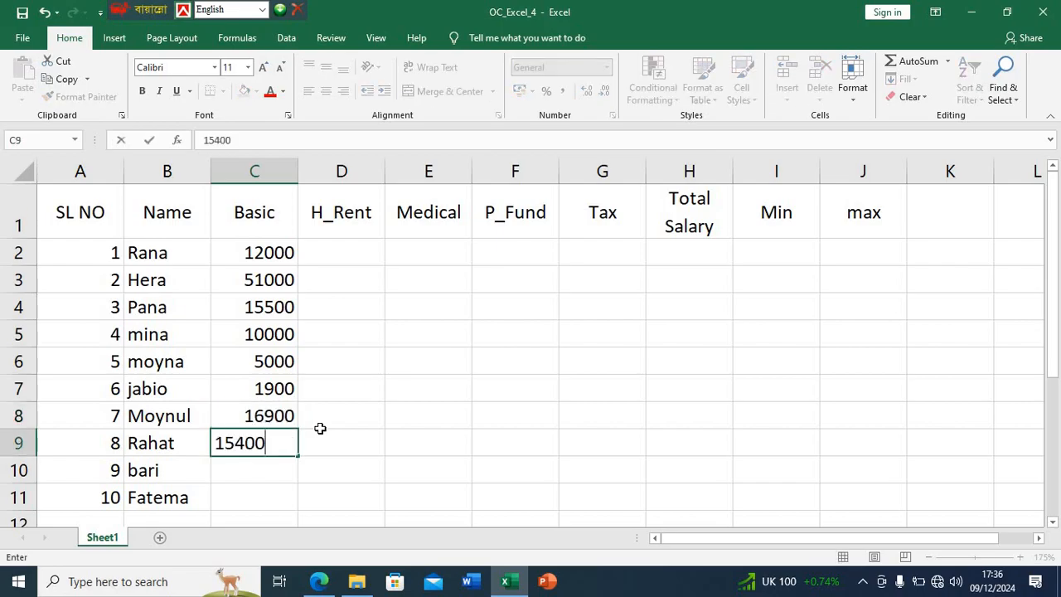
key(Return)
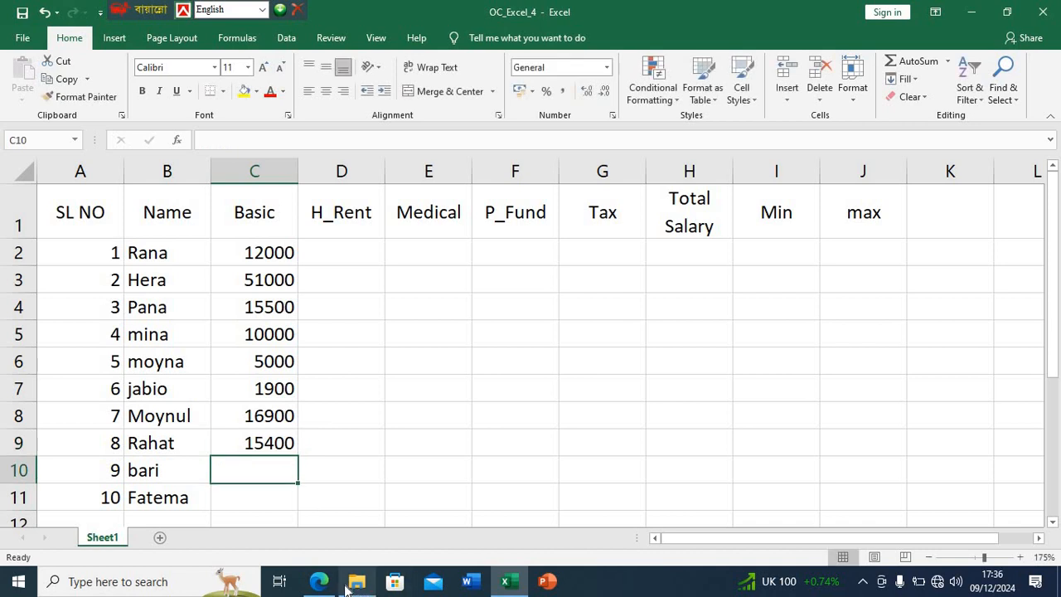
- Check the last two basic salaries in the PDF in Edge, return to Excel and enter 15200 in C10 and 2000 in C11
click(319, 579)
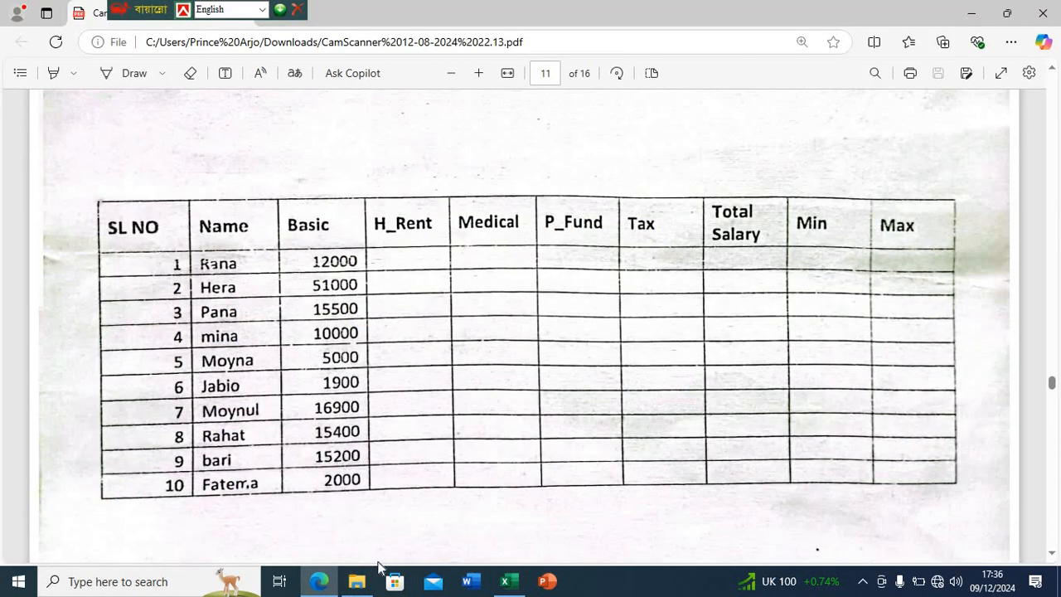
click(505, 581)
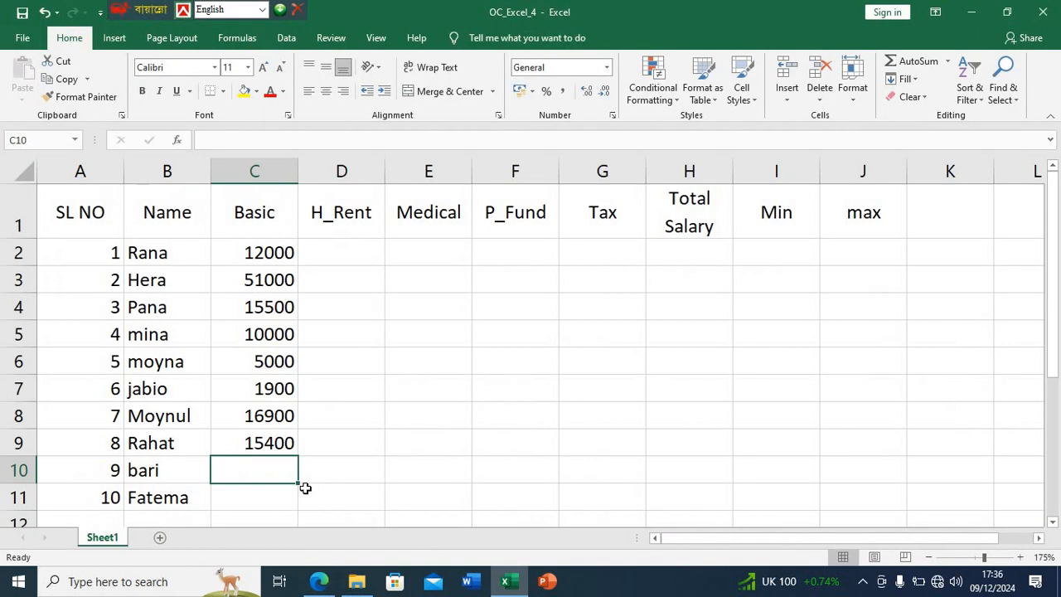
text(15200)
key(Return)
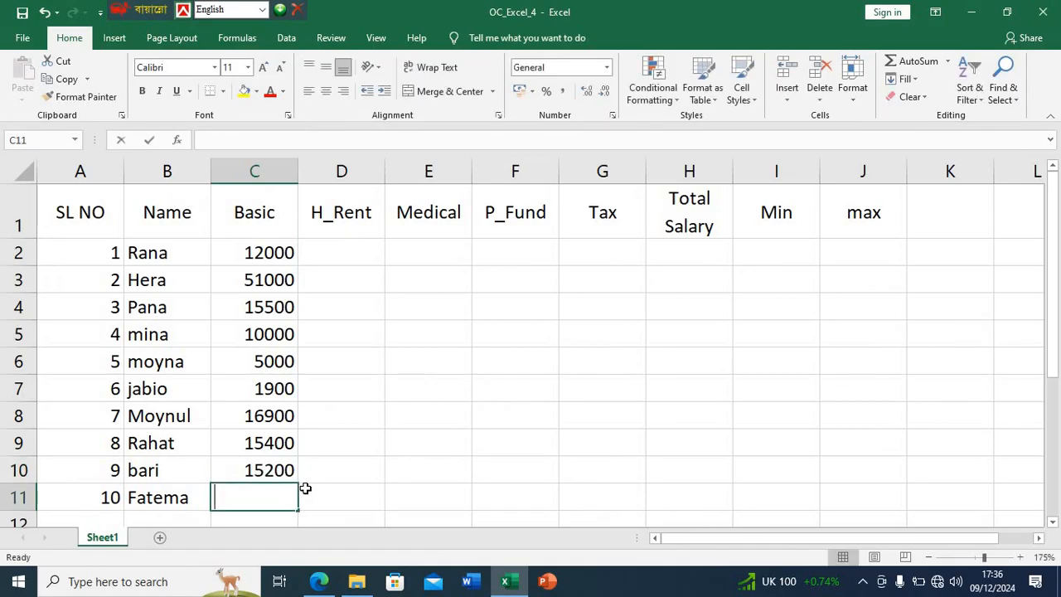
text(2000)
key(Return)
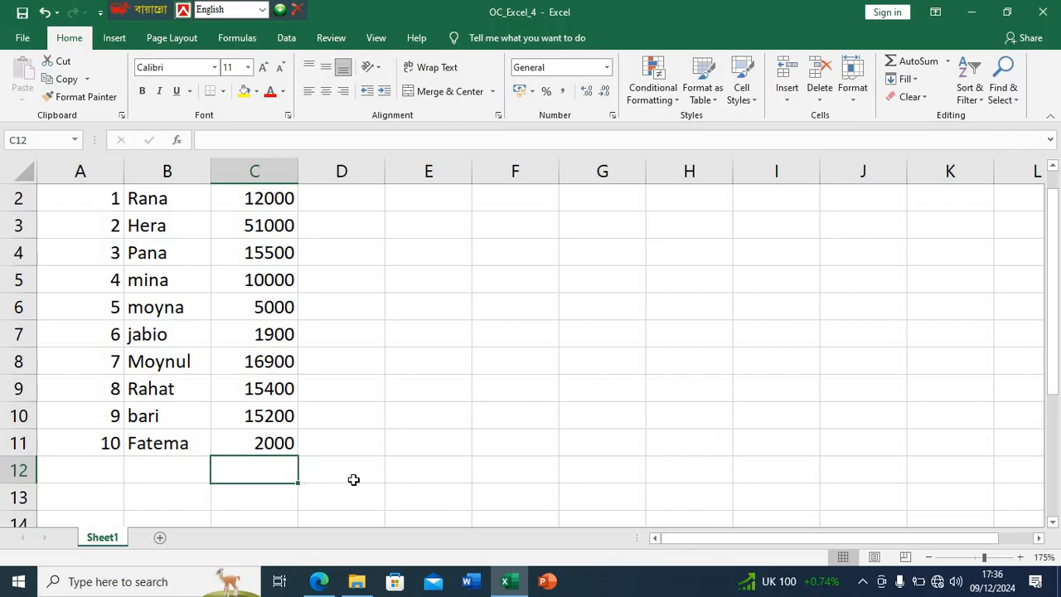
scroll(358, 471, down, 1)
scroll(363, 464, up, 2)
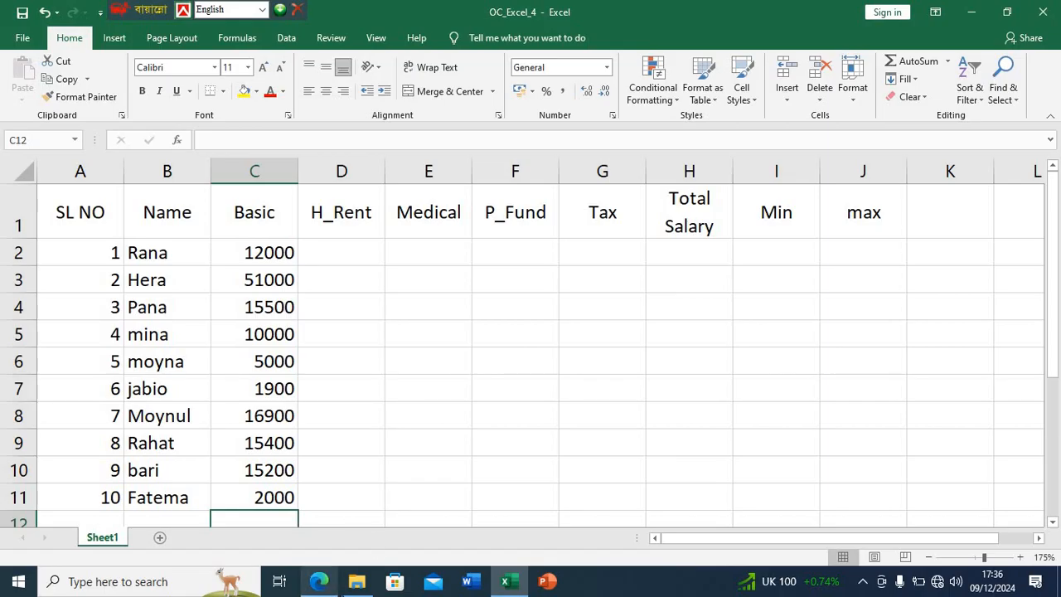
- Check the header alignment in the PDF in Edge, return to Excel and left-align the header cells A1:J1
click(318, 581)
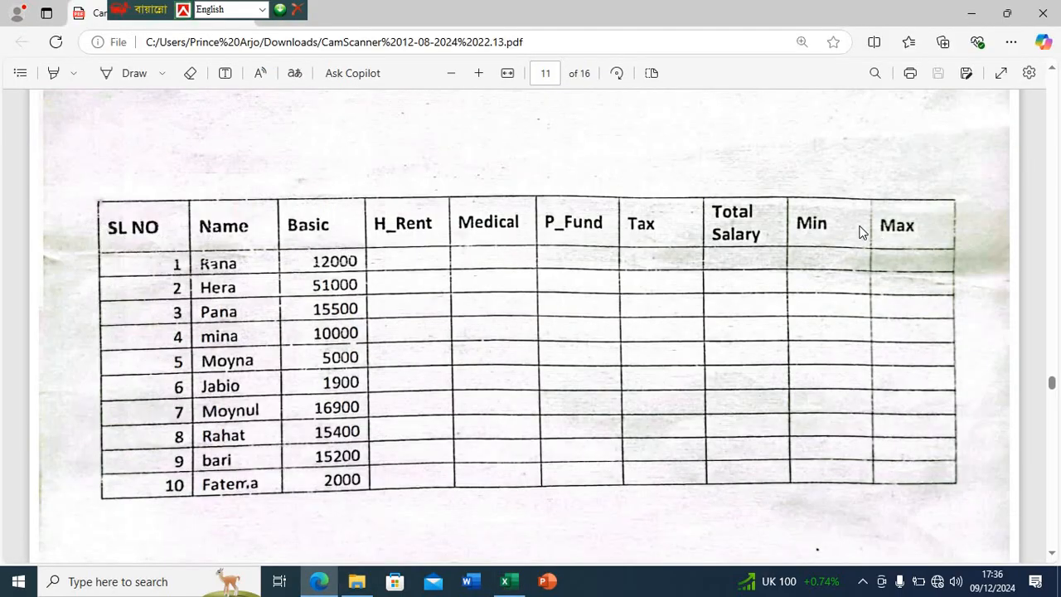
click(505, 581)
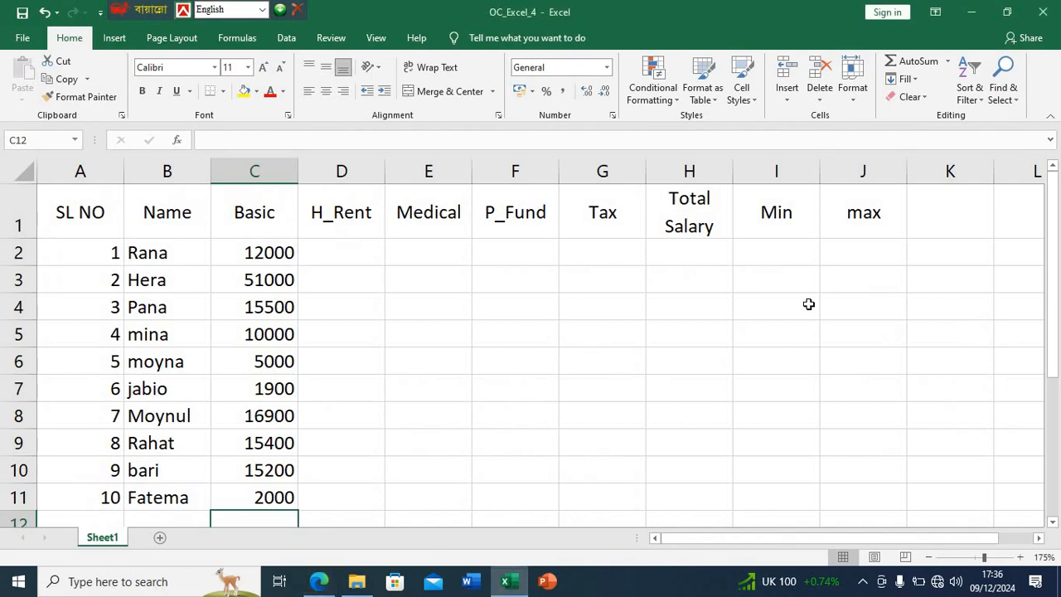
drag(851, 213, 95, 214)
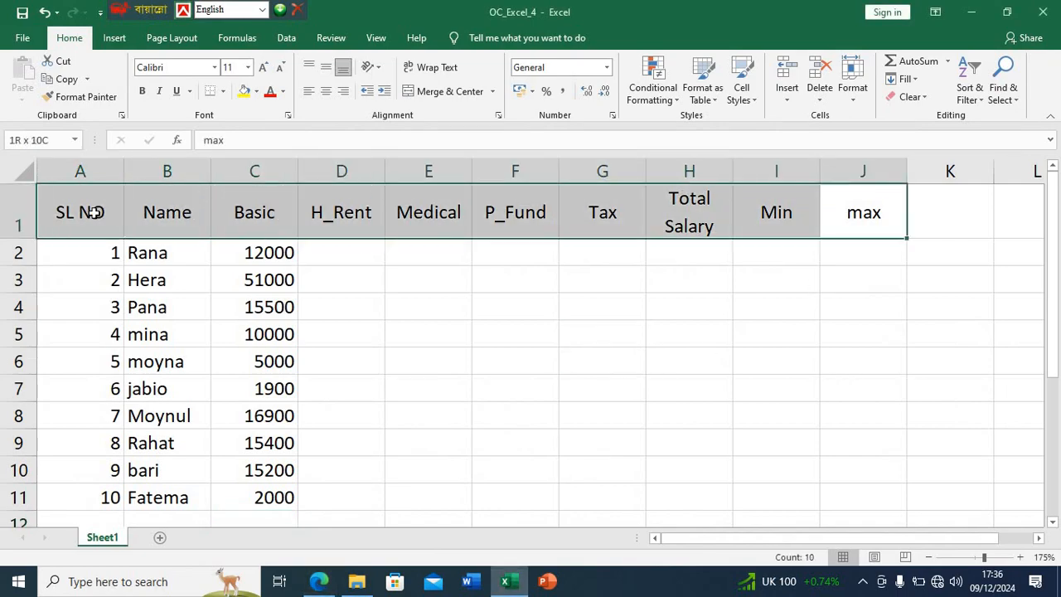
click(308, 91)
click(373, 328)
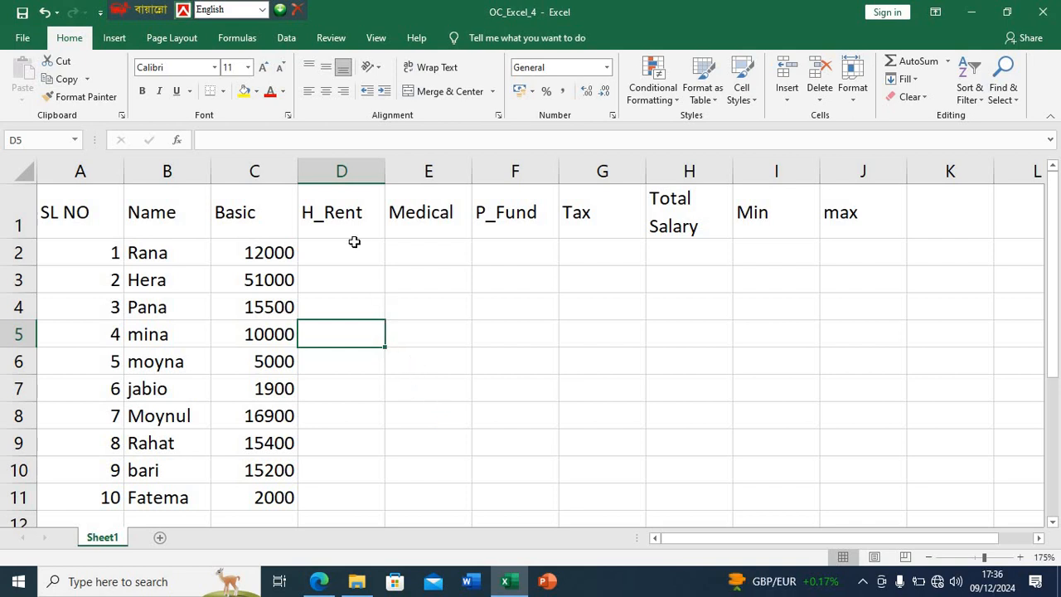
- Check the house rent rule in the PDF in Edge, return to Excel, enter =C2*50% in D2 and fill it down to D11
click(319, 581)
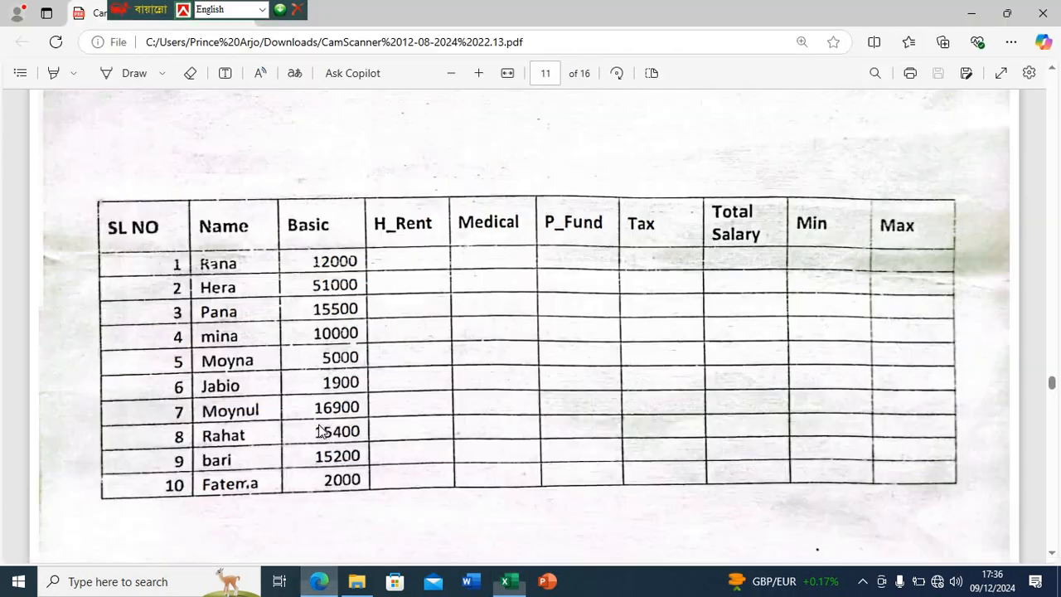
scroll(378, 369, up, 5)
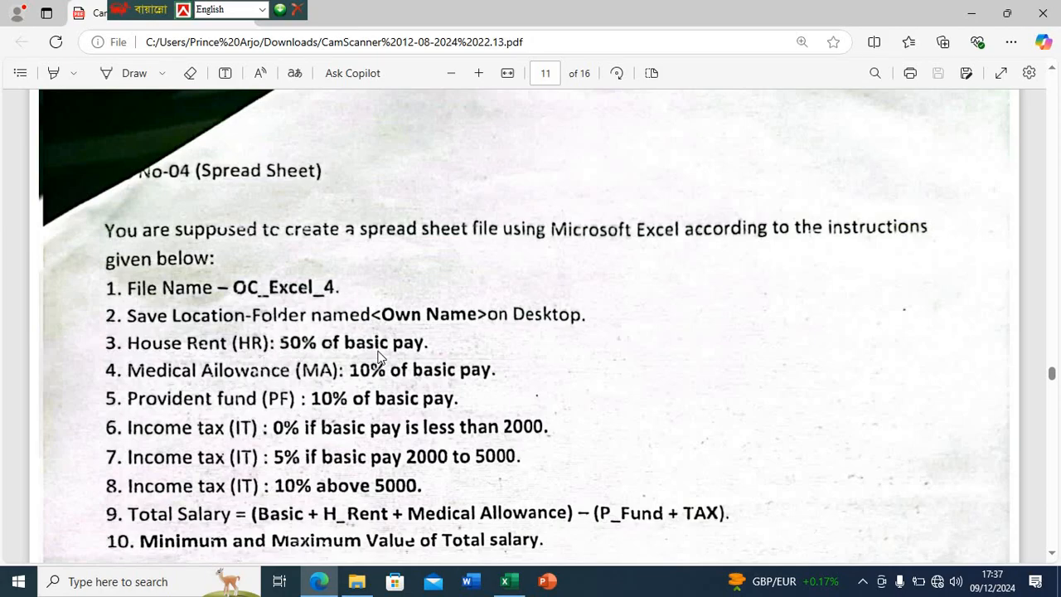
scroll(379, 357, down, 1)
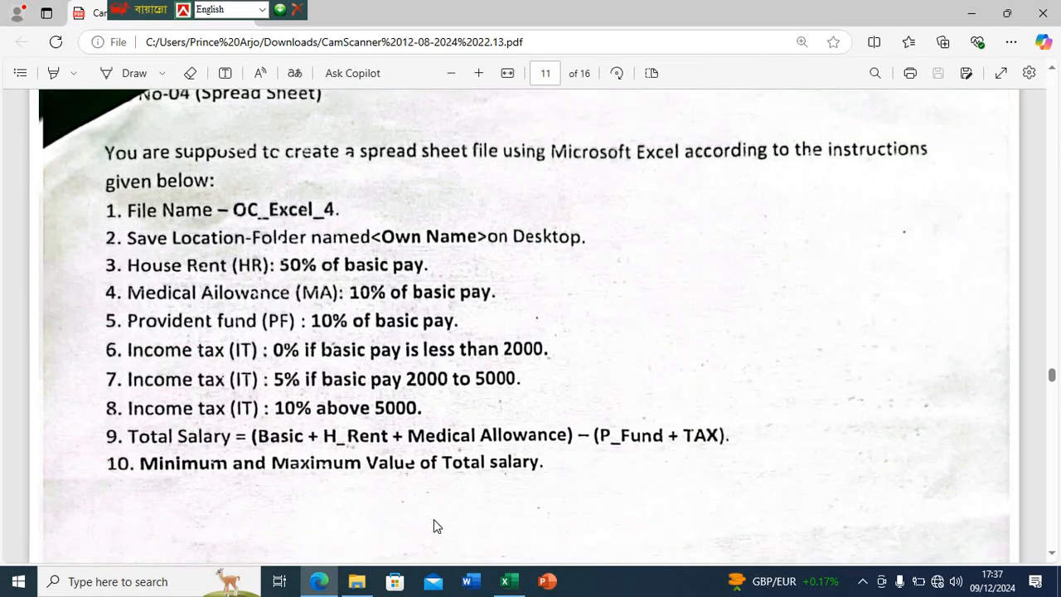
click(504, 581)
click(326, 258)
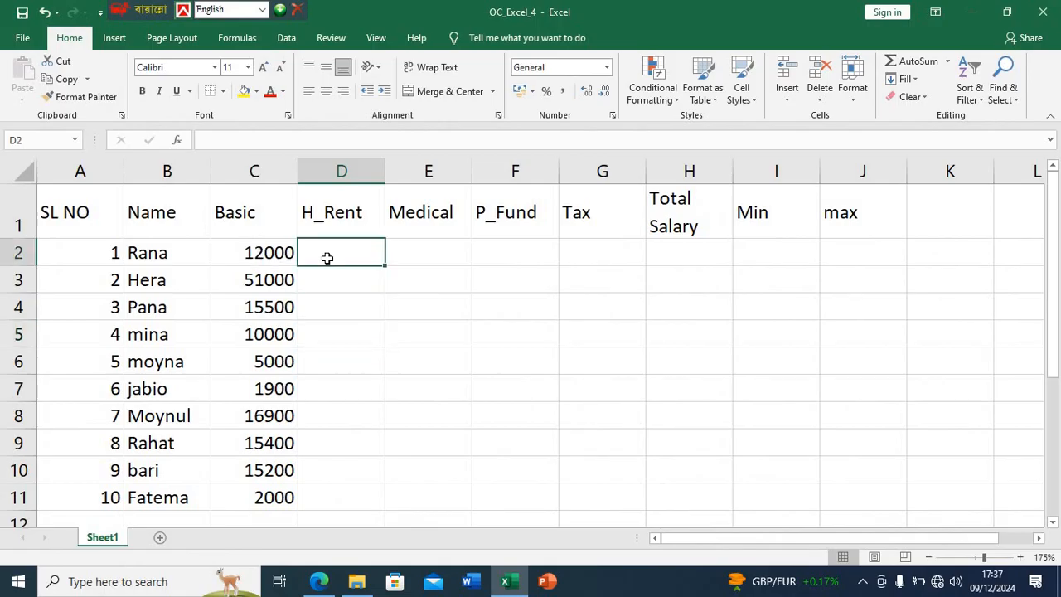
text(=)
click(269, 253)
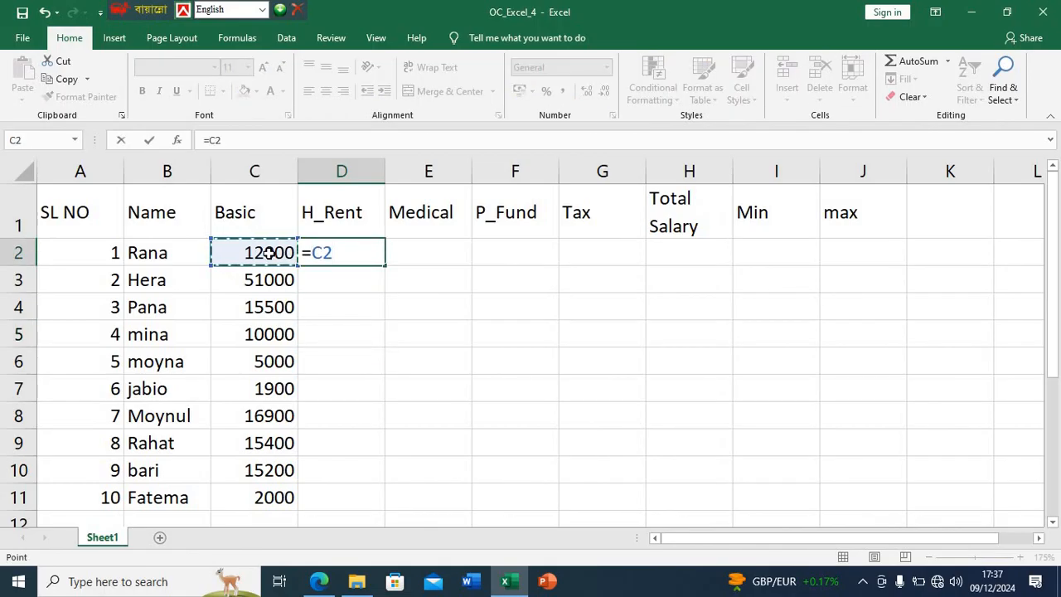
text(*50%)
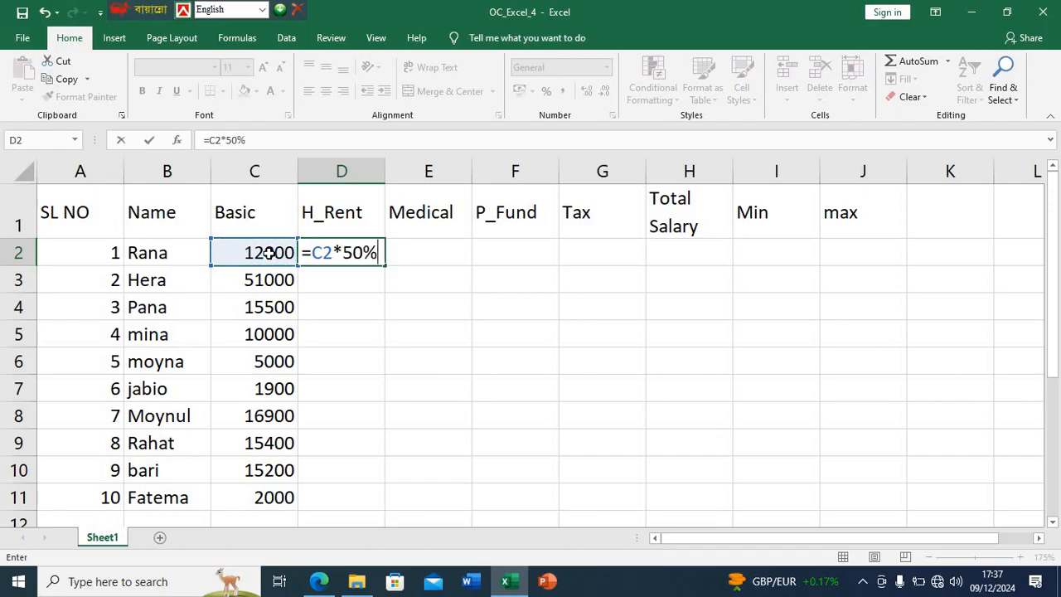
key(Return)
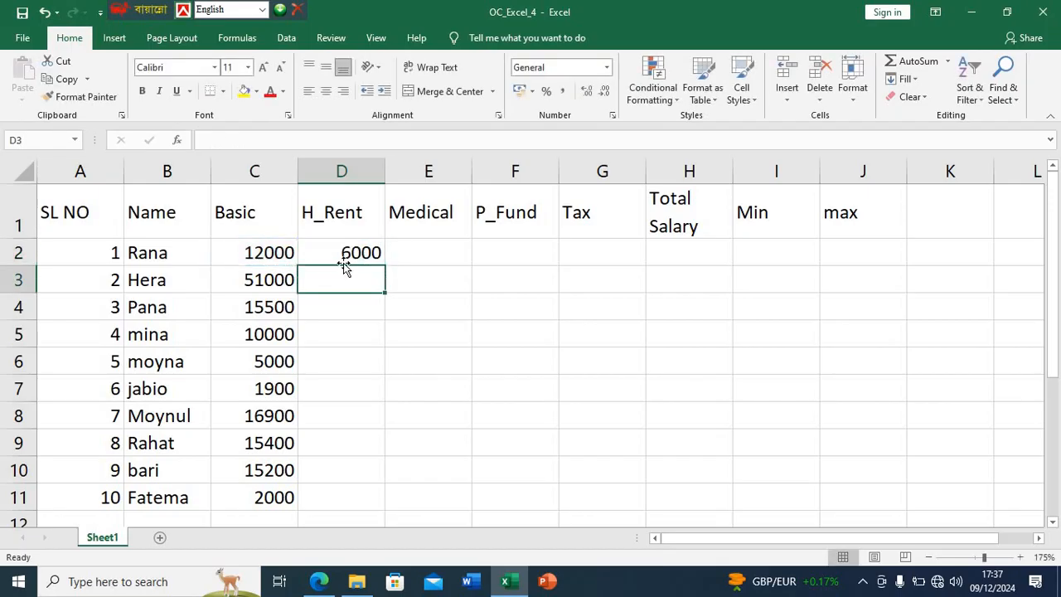
click(381, 259)
double_click(385, 265)
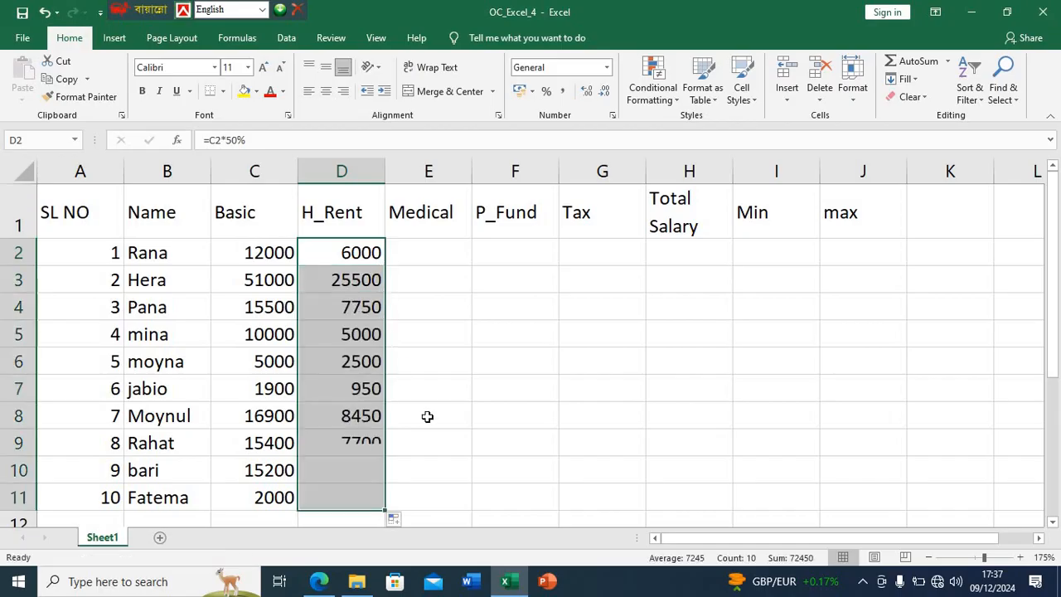
- Check the medical allowance rule in the PDF in Edge, return to Excel, enter =C2*10% in E2 and fill it down to E11
click(420, 256)
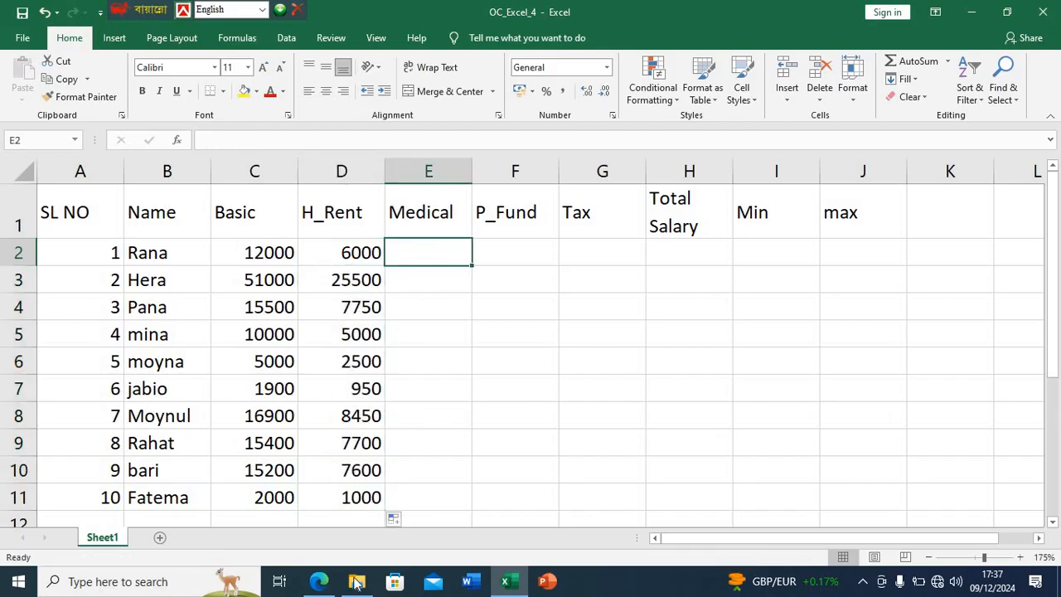
click(318, 581)
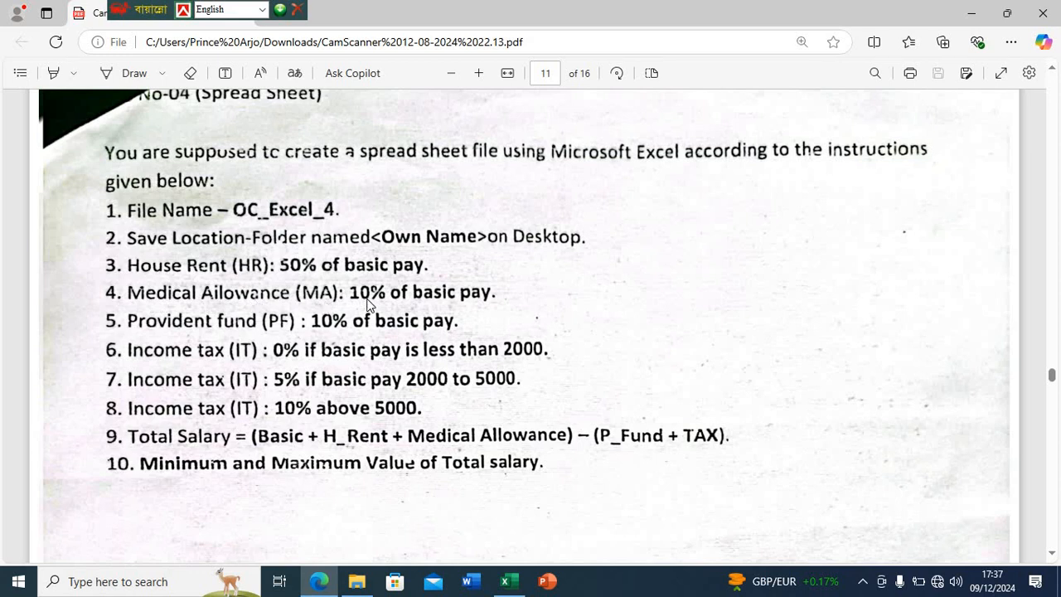
click(505, 581)
text(=)
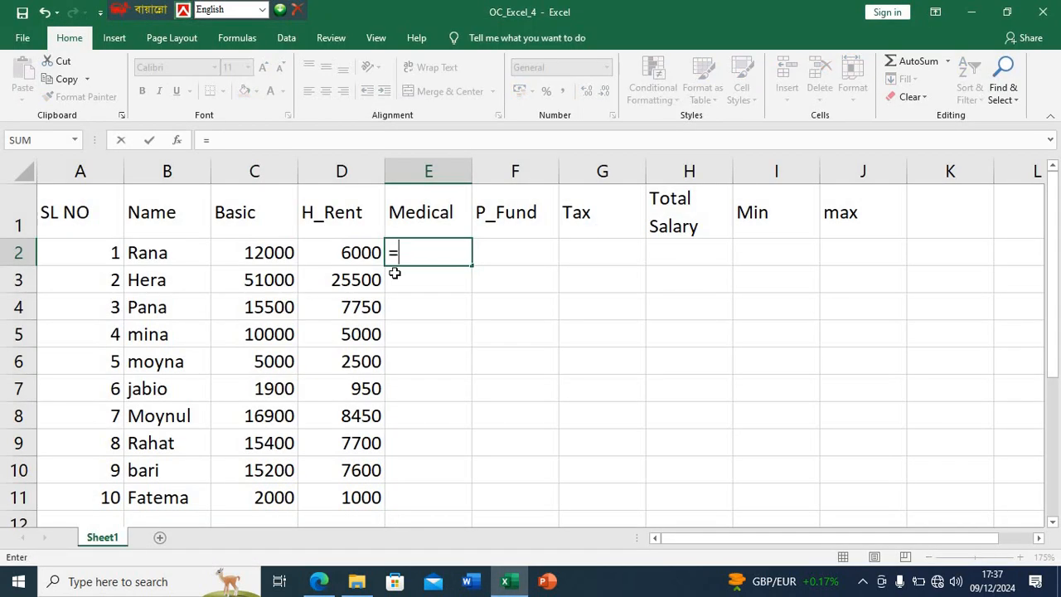
click(284, 252)
text(*10)
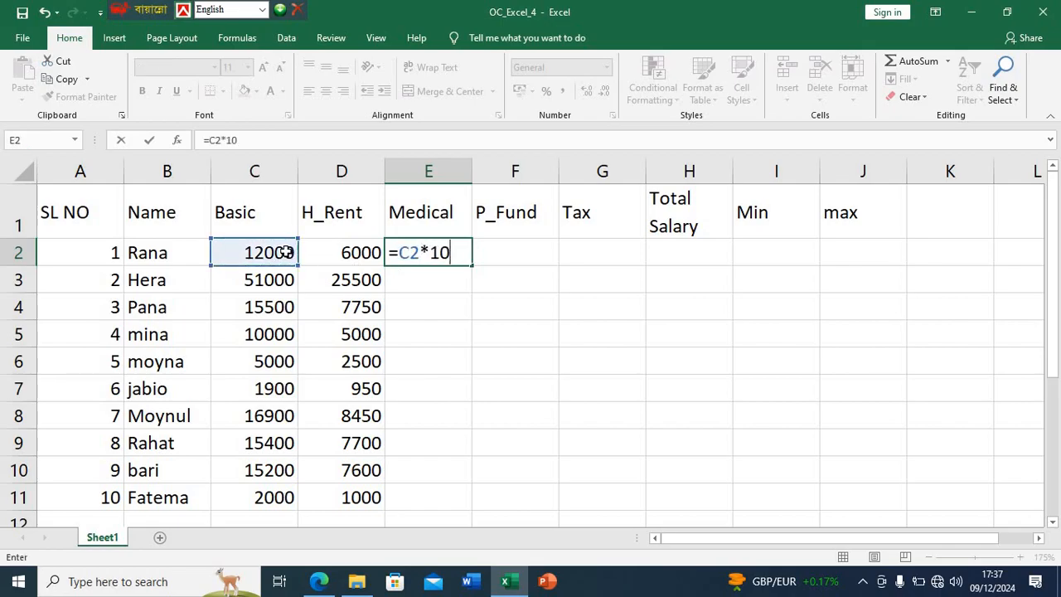
text(%)
key(Return)
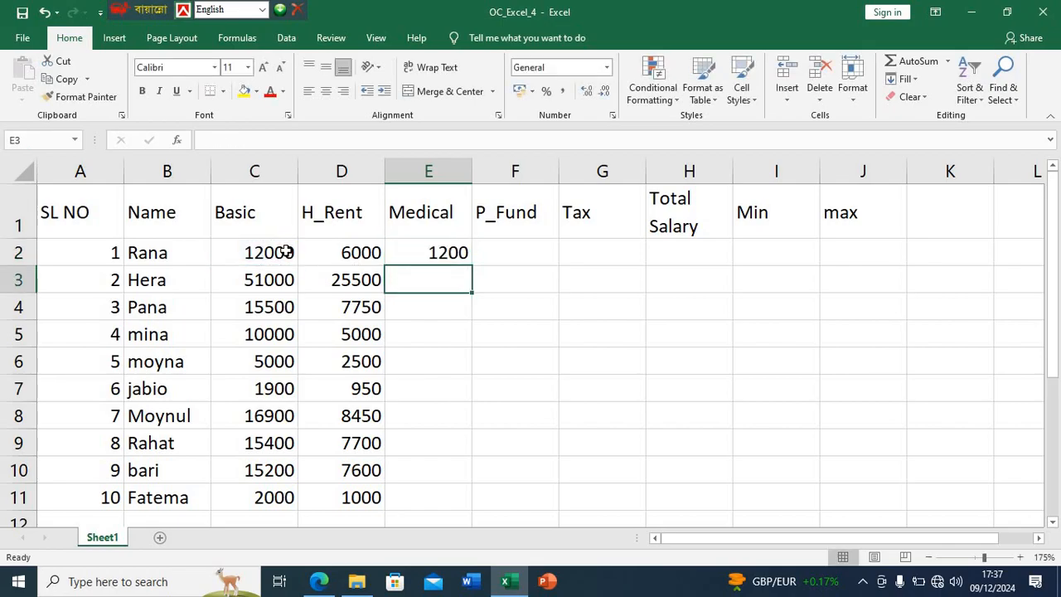
click(450, 251)
double_click(471, 267)
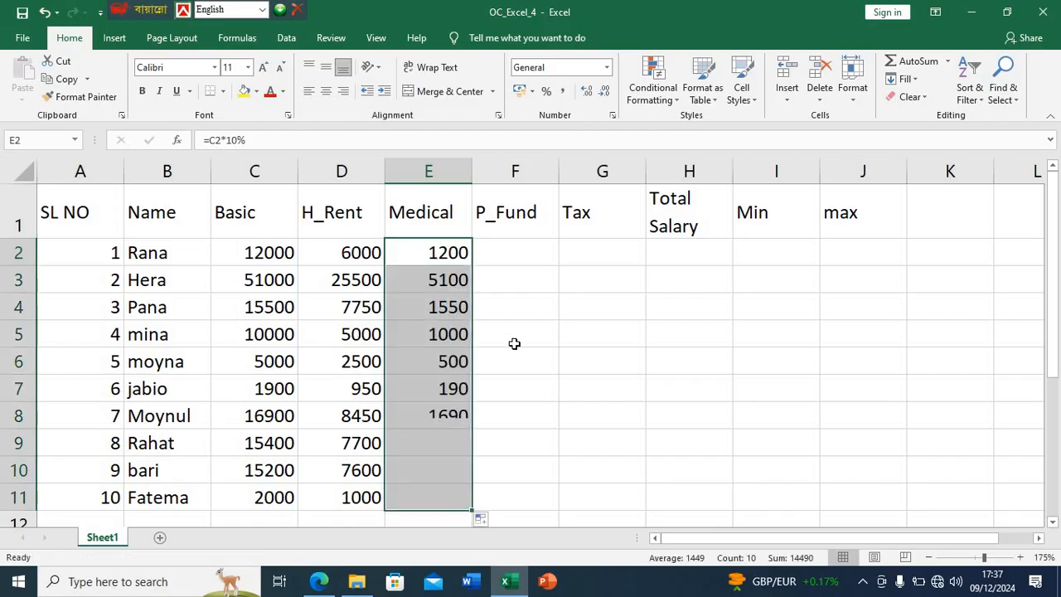
- Check the provident fund rule in the PDF in Edge, return to Excel, enter =C2*10% in F2 and fill it down to F11
click(503, 252)
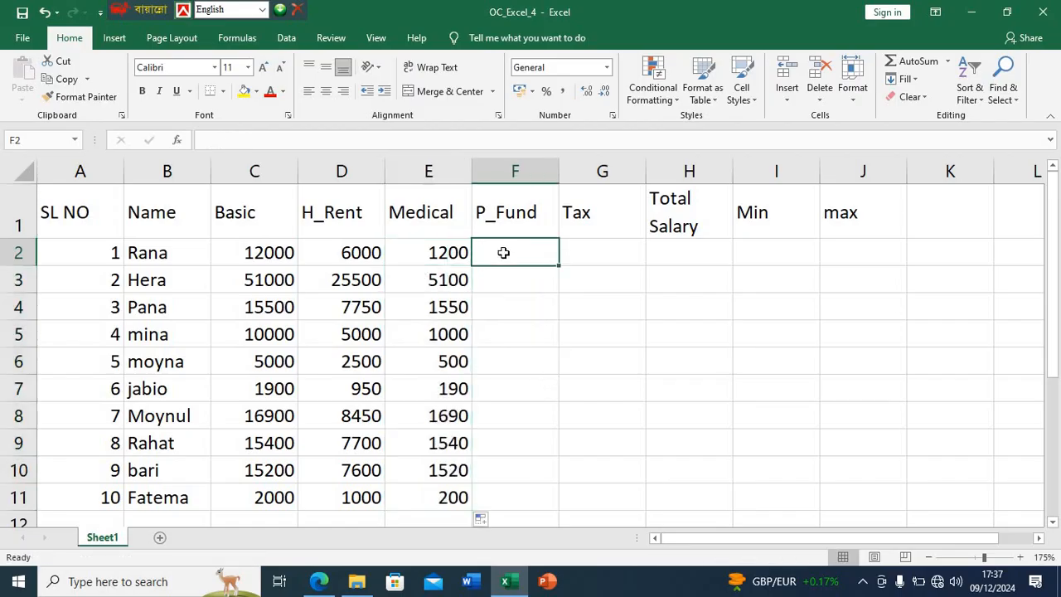
click(319, 581)
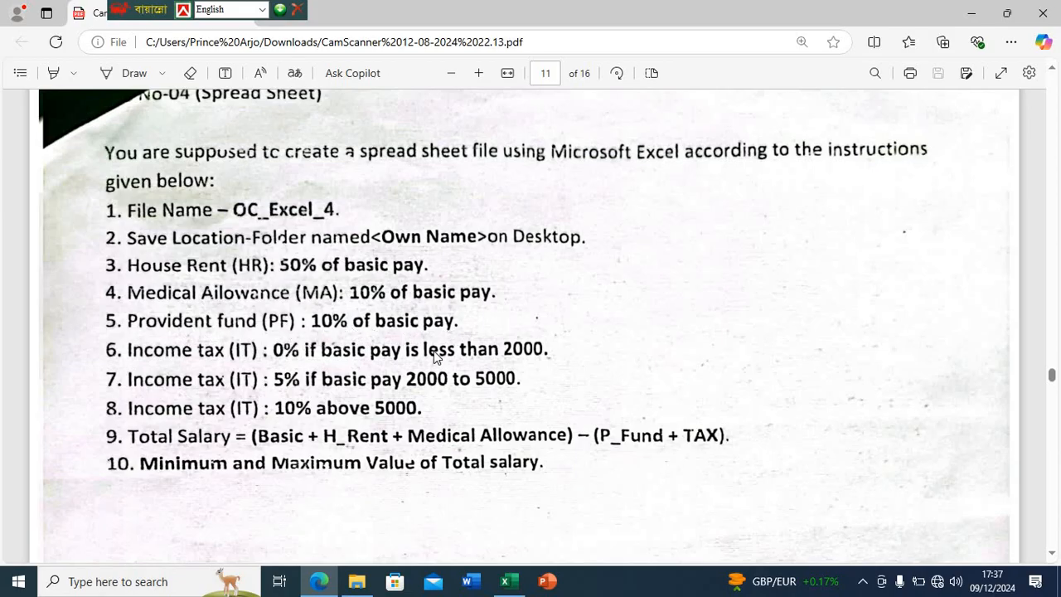
click(508, 581)
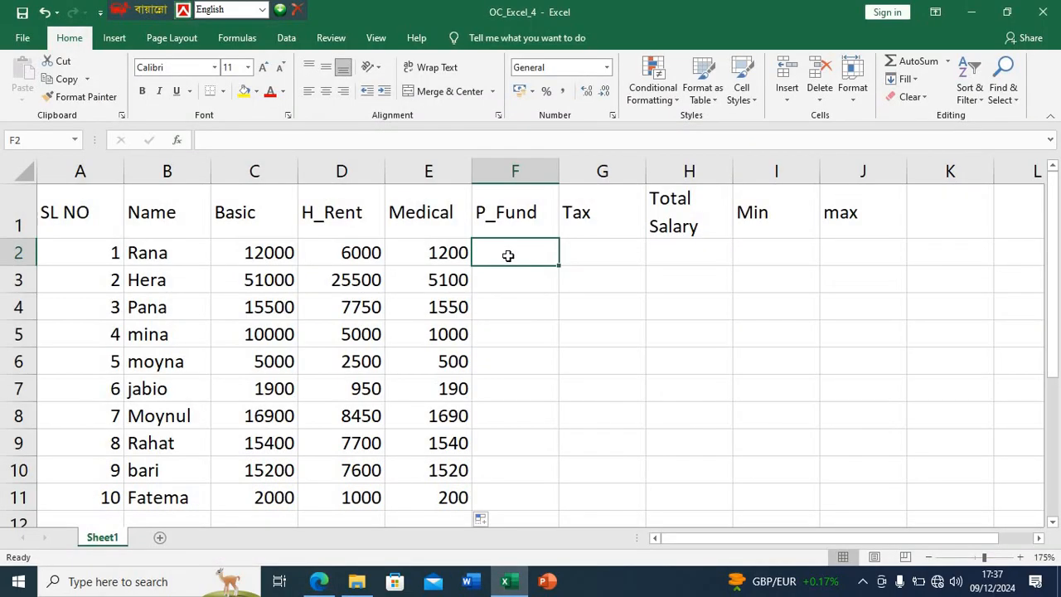
text(=)
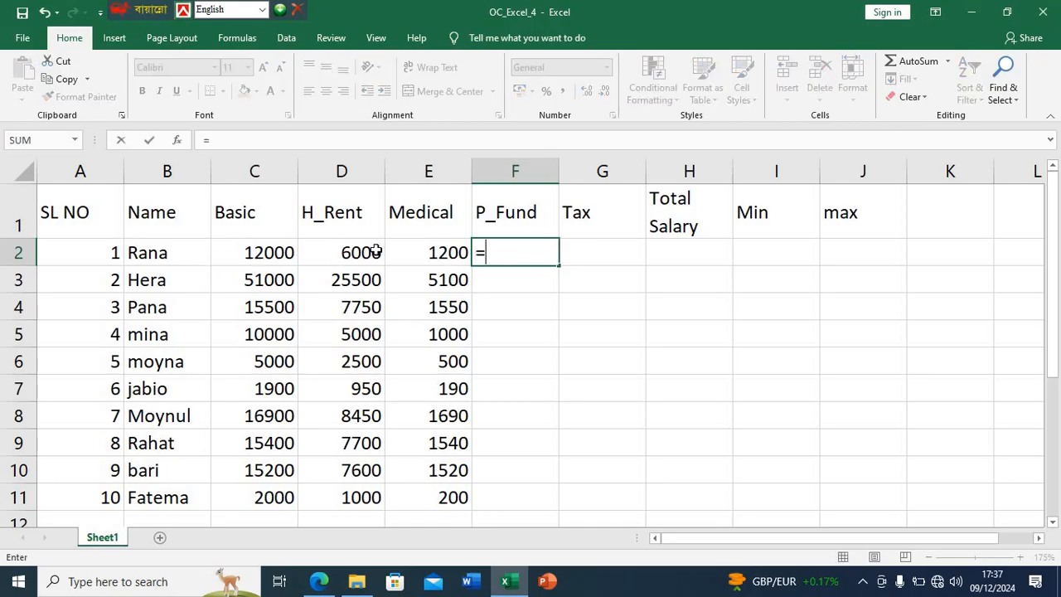
click(264, 253)
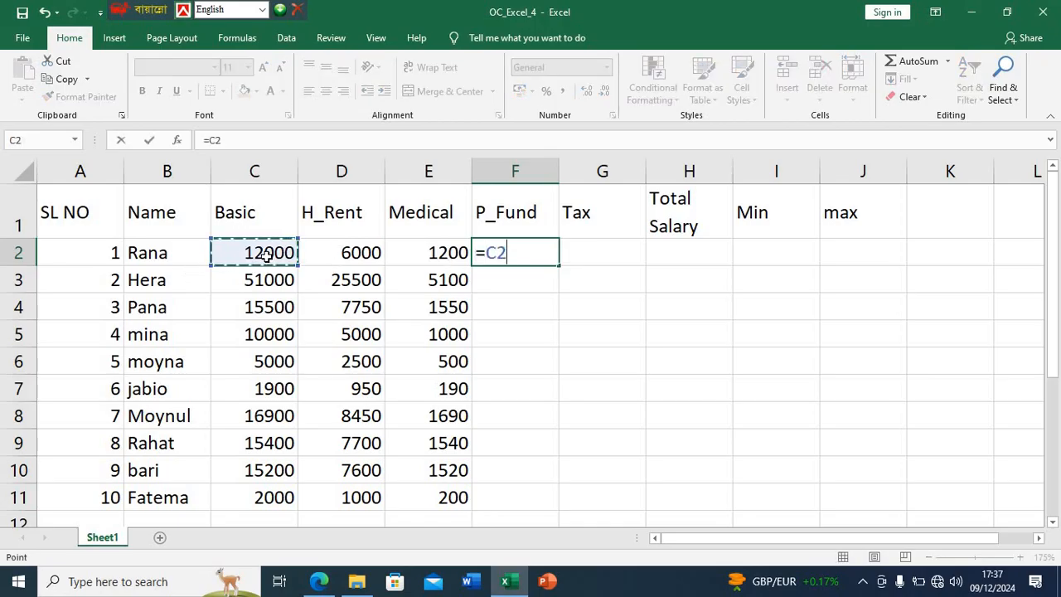
text(*10%)
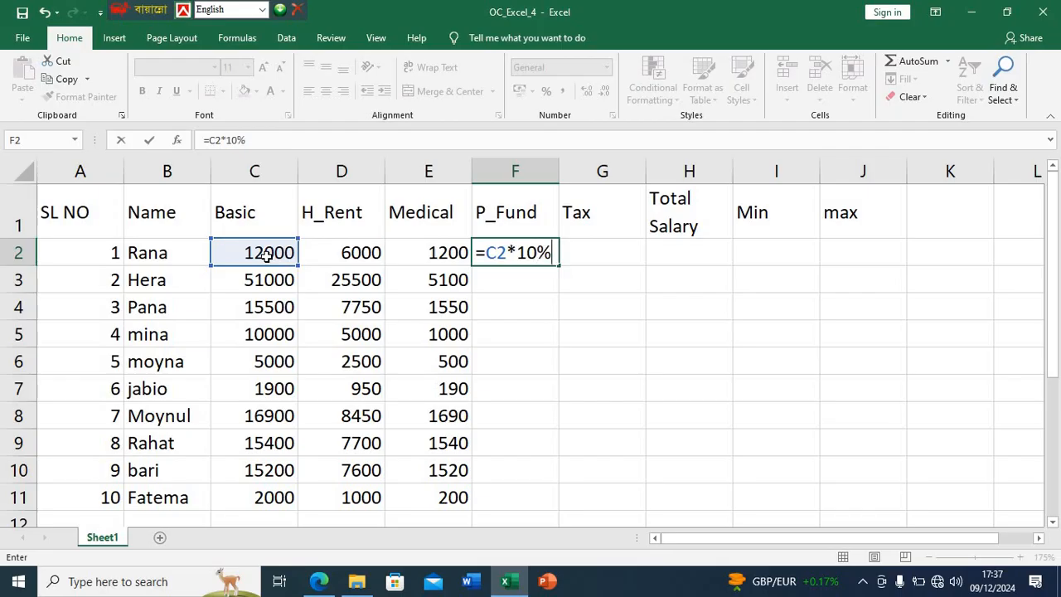
key(Return)
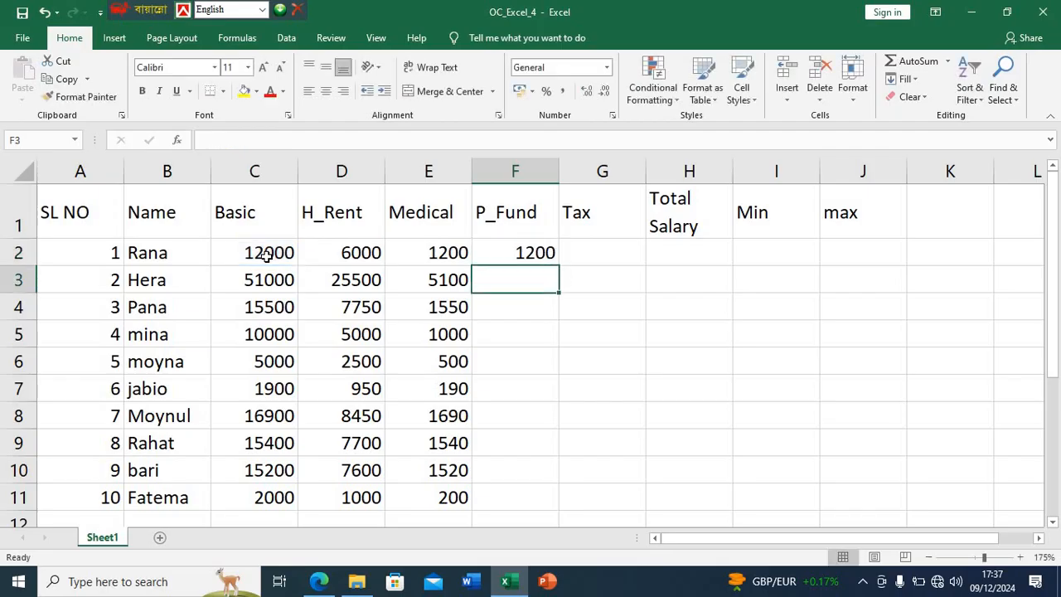
click(527, 251)
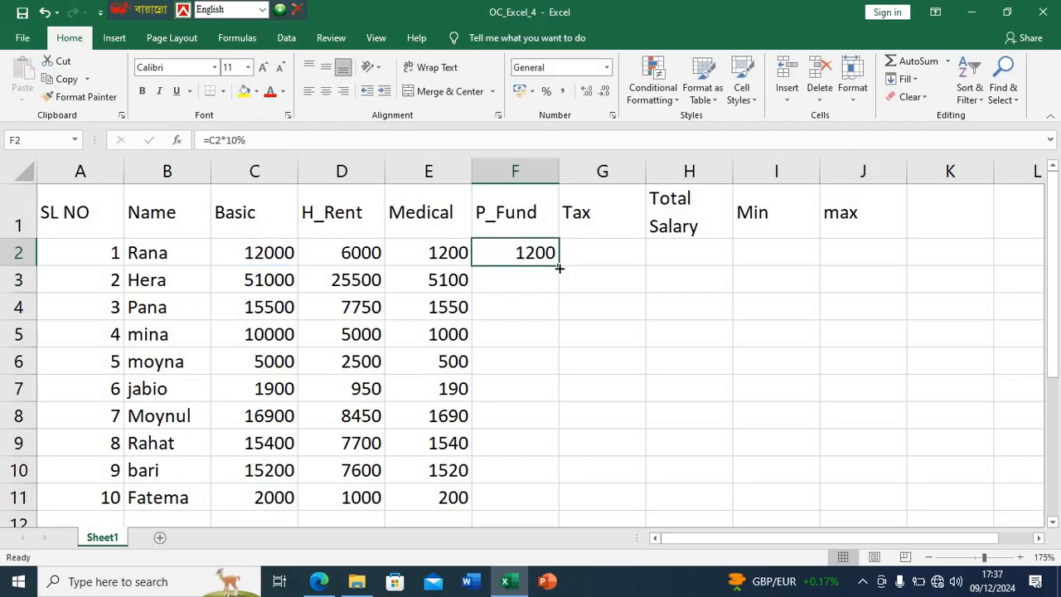
double_click(560, 268)
- Check the income tax rules in the PDF in Edge, return to Excel and begin the Tax formula in G2 with =if(C2<2000,
click(596, 251)
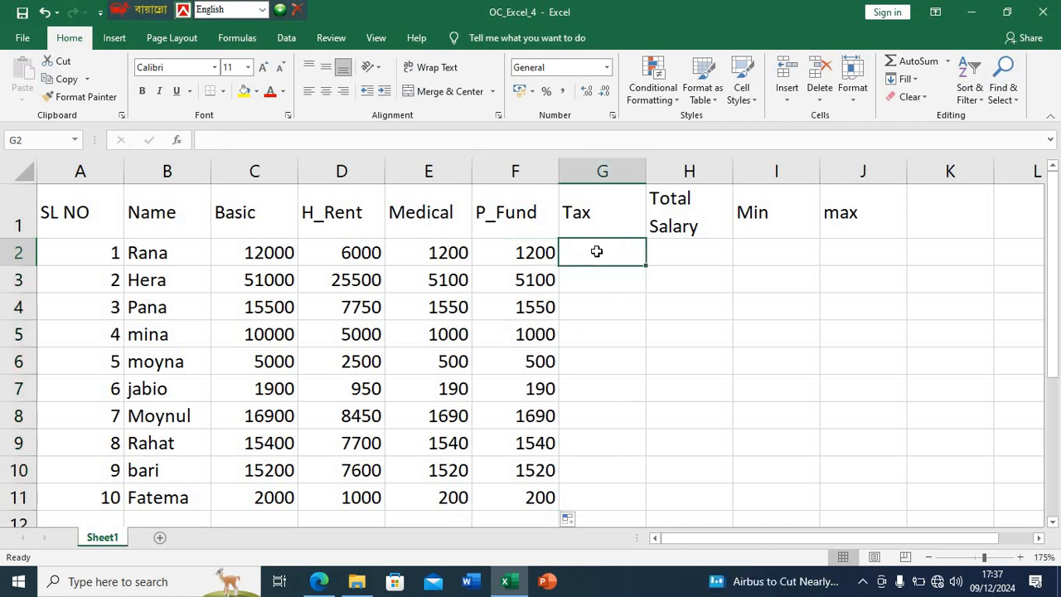
click(318, 581)
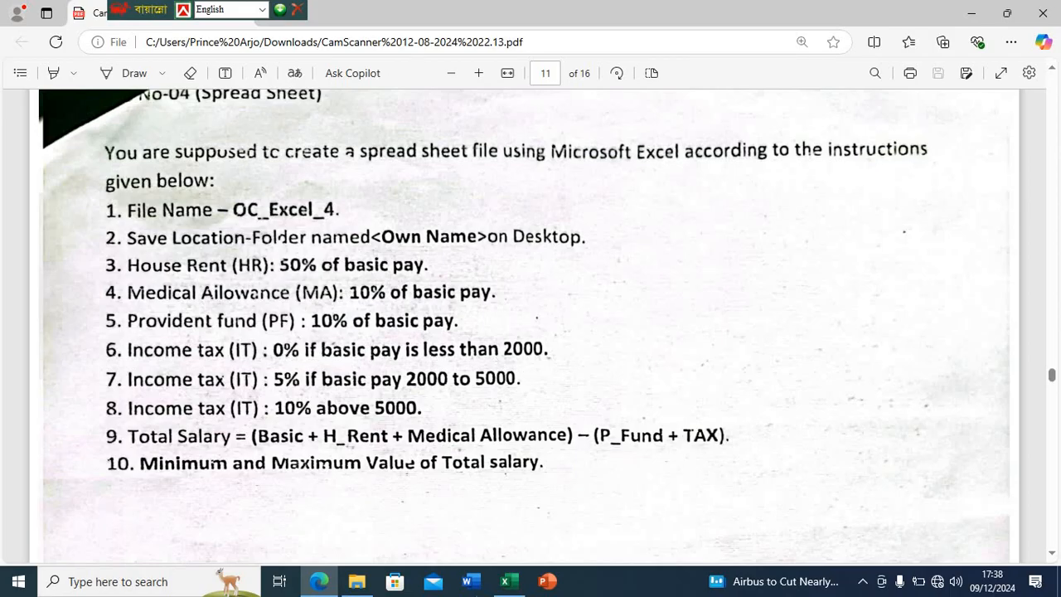
click(505, 581)
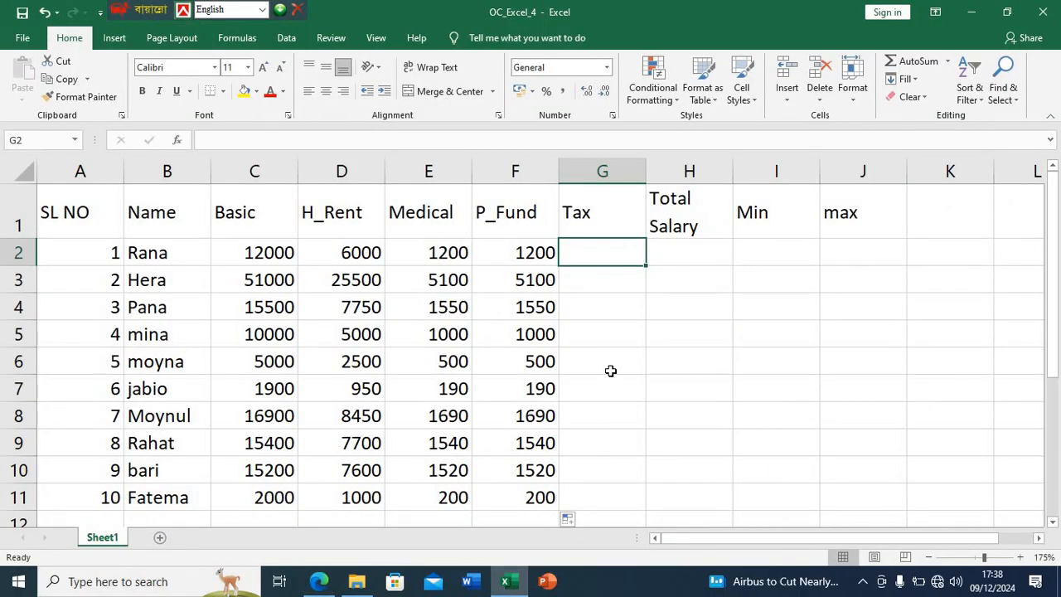
text(=if()
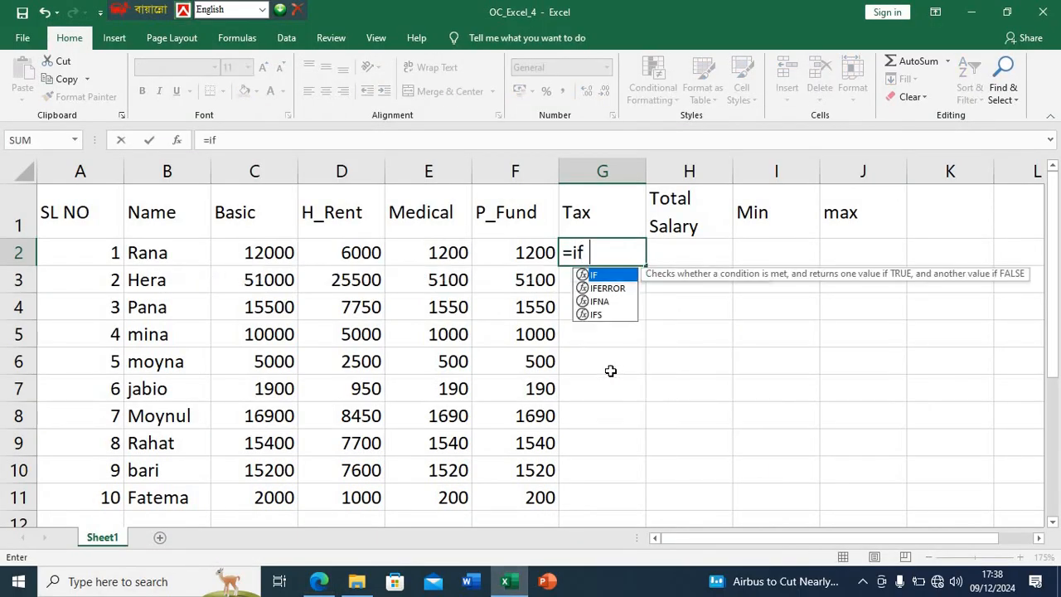
click(282, 253)
click(320, 581)
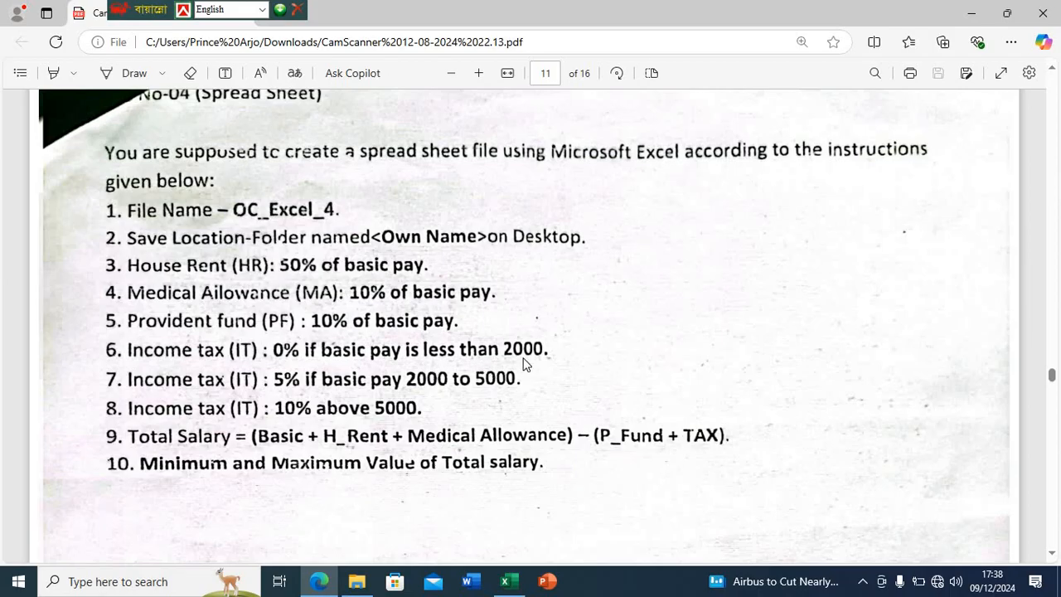
click(504, 580)
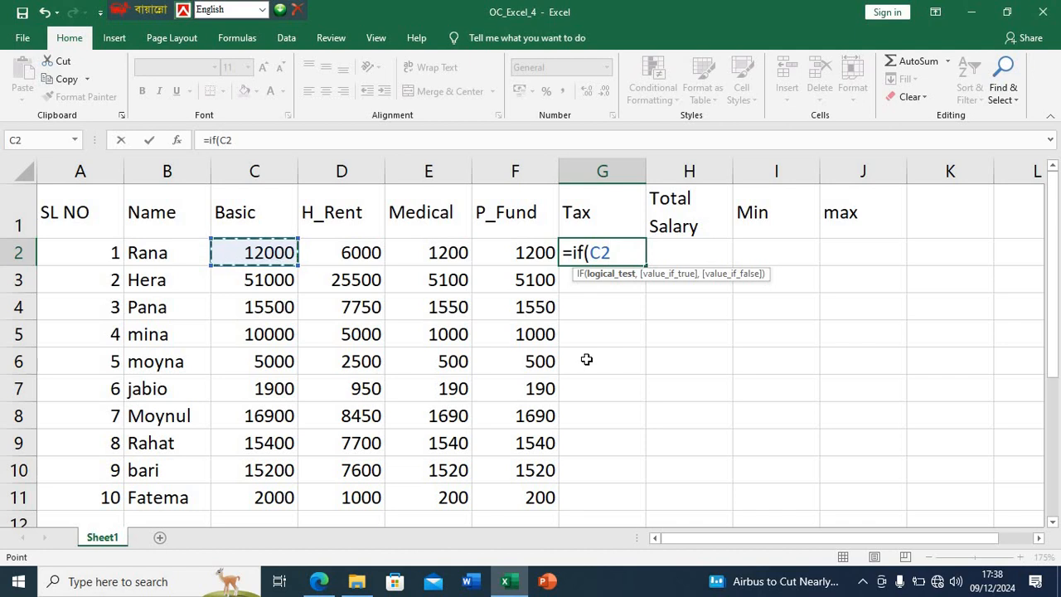
text(<2000)
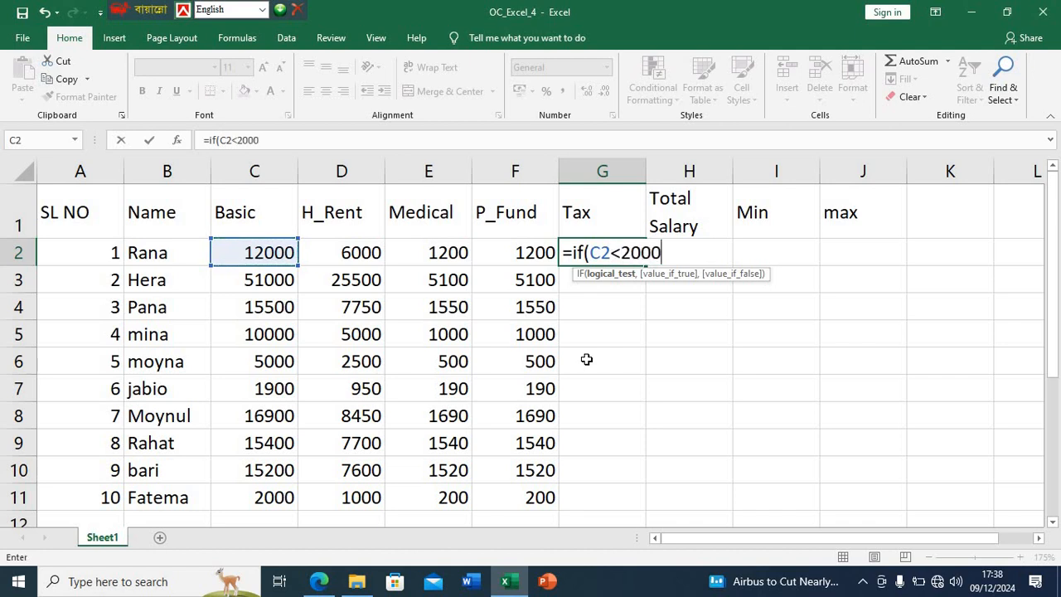
text(,)
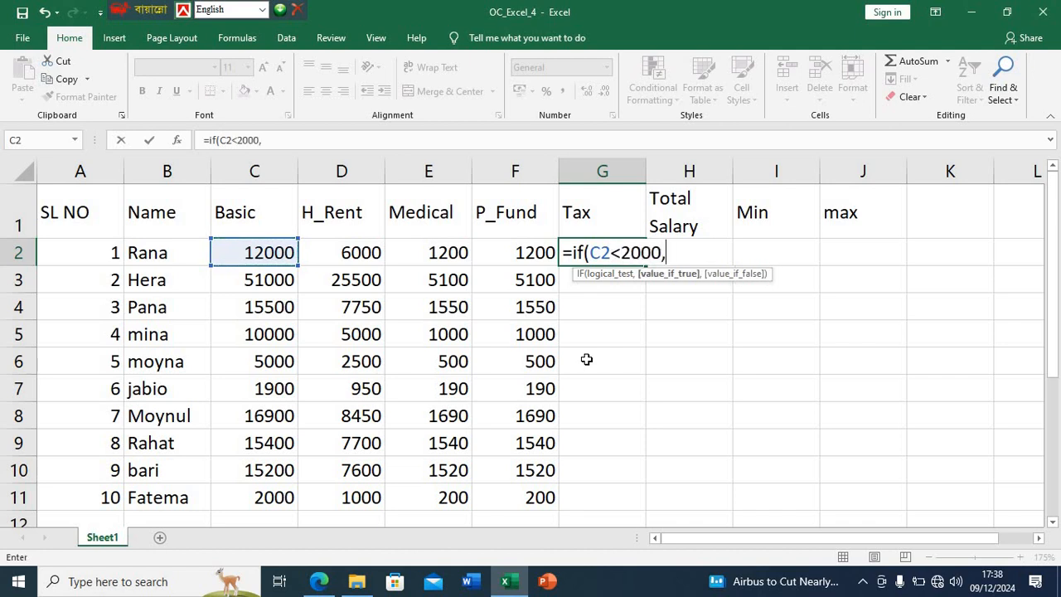
- Continue the G2 tax formula with C2*0%, as the result for basic pay under 2000
click(280, 253)
text(*2)
key(BackSpace)
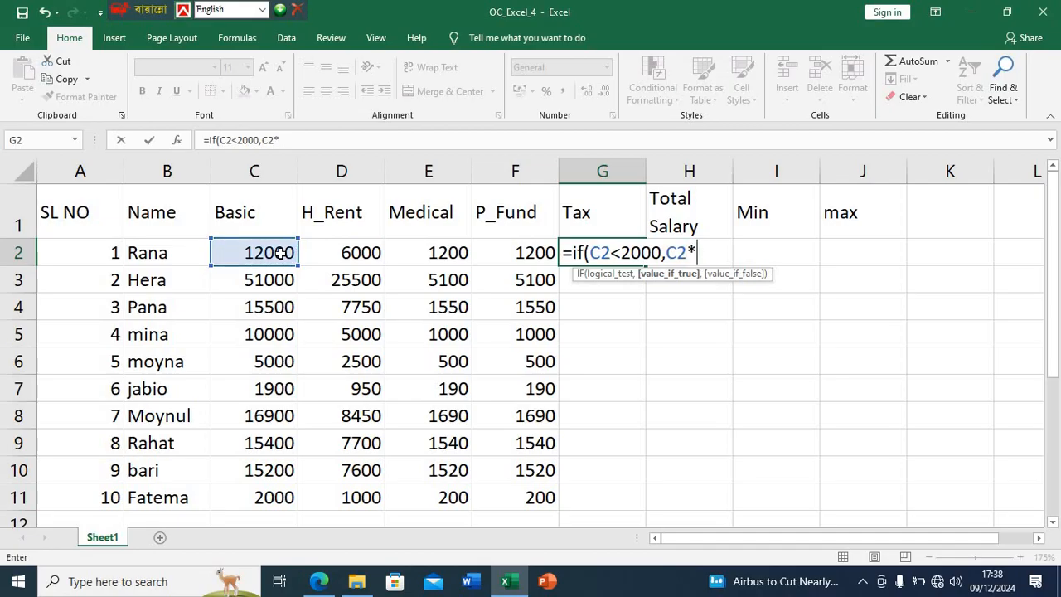
text(0%,)
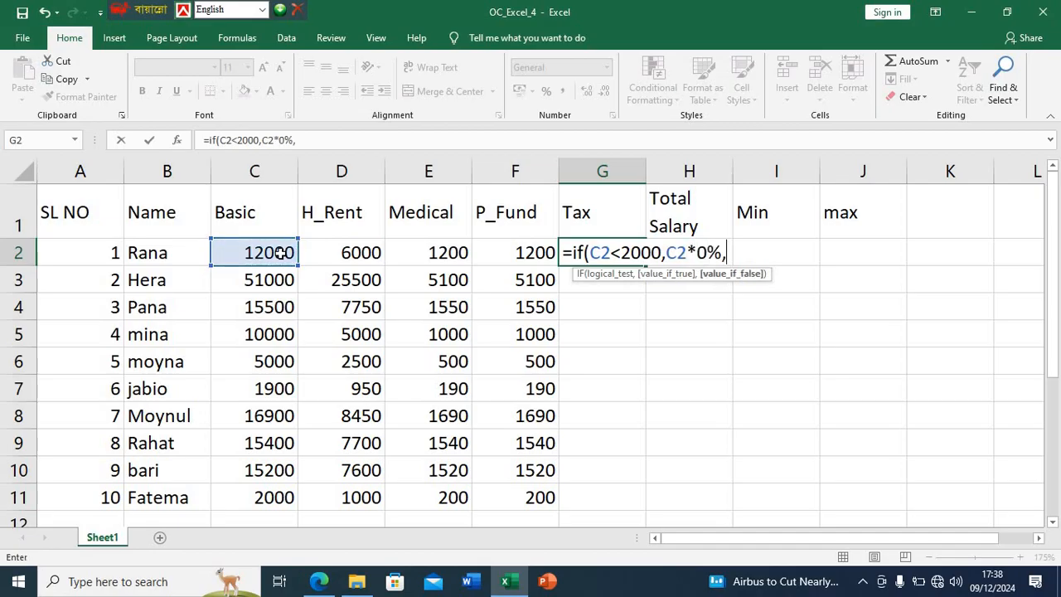
- Check the income tax rules in the PDF in Edge, return to Excel and continue the G2 formula with if(and(C2>=2000
click(319, 581)
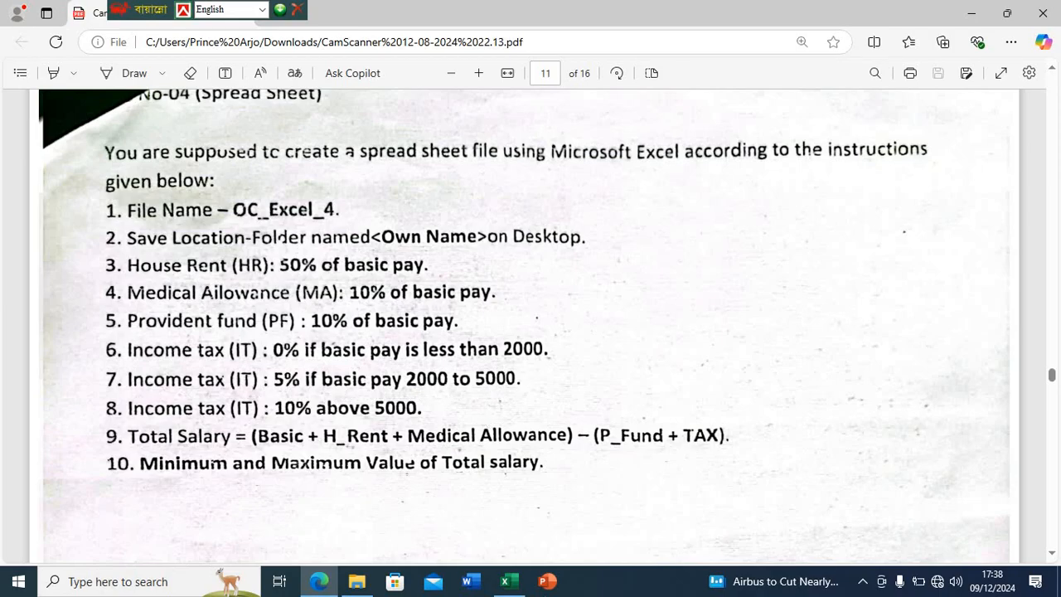
click(504, 581)
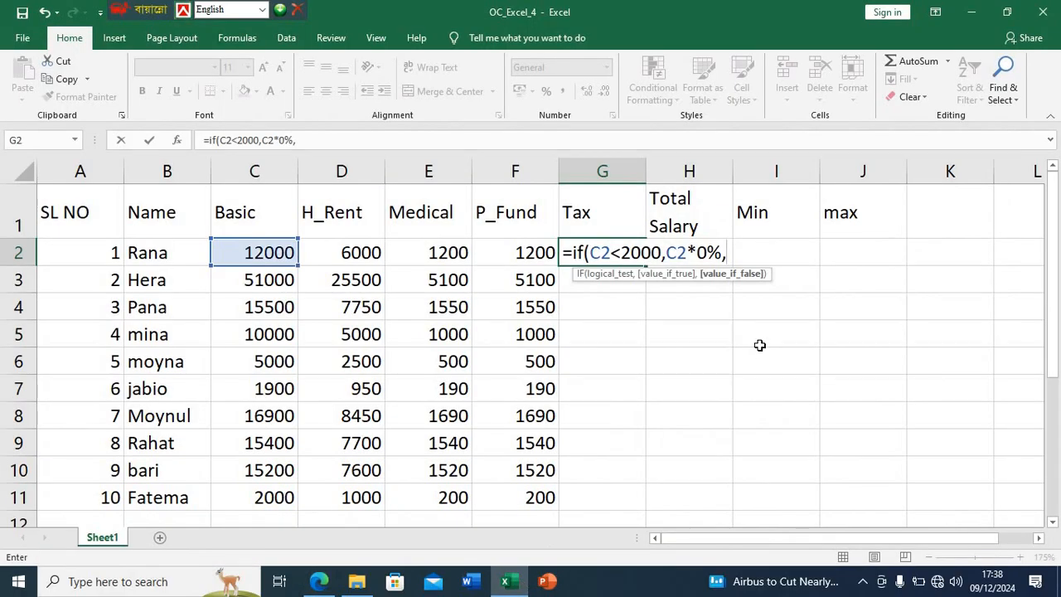
text(if()
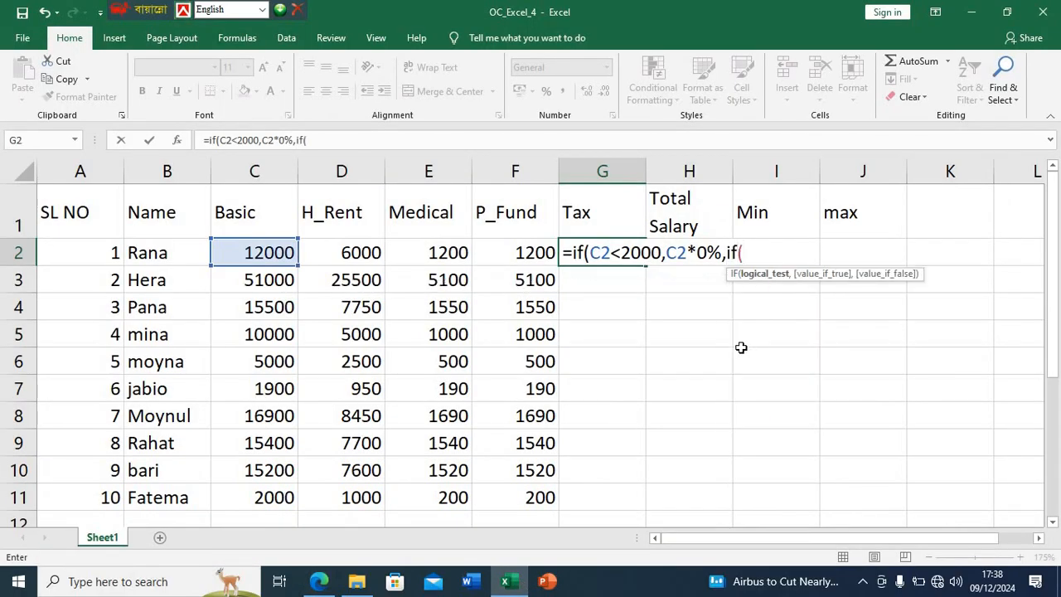
text(and)
text(()
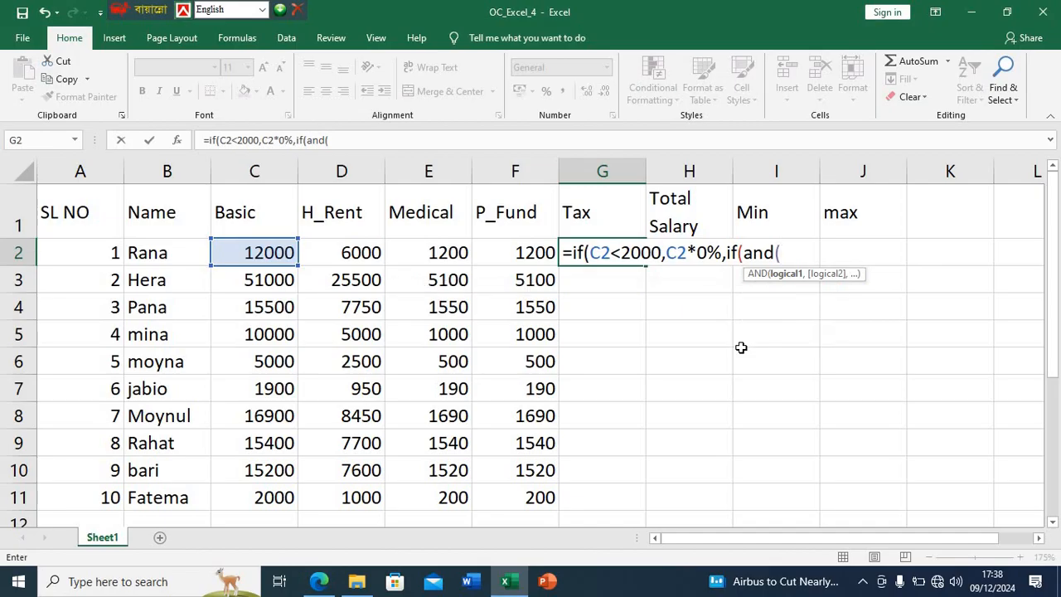
click(282, 253)
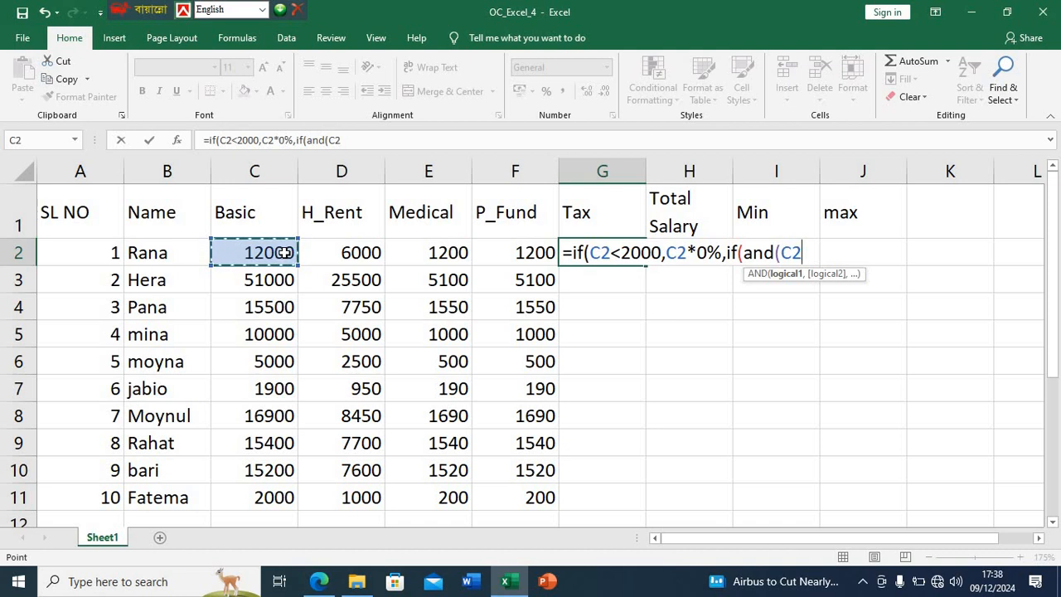
text(>)
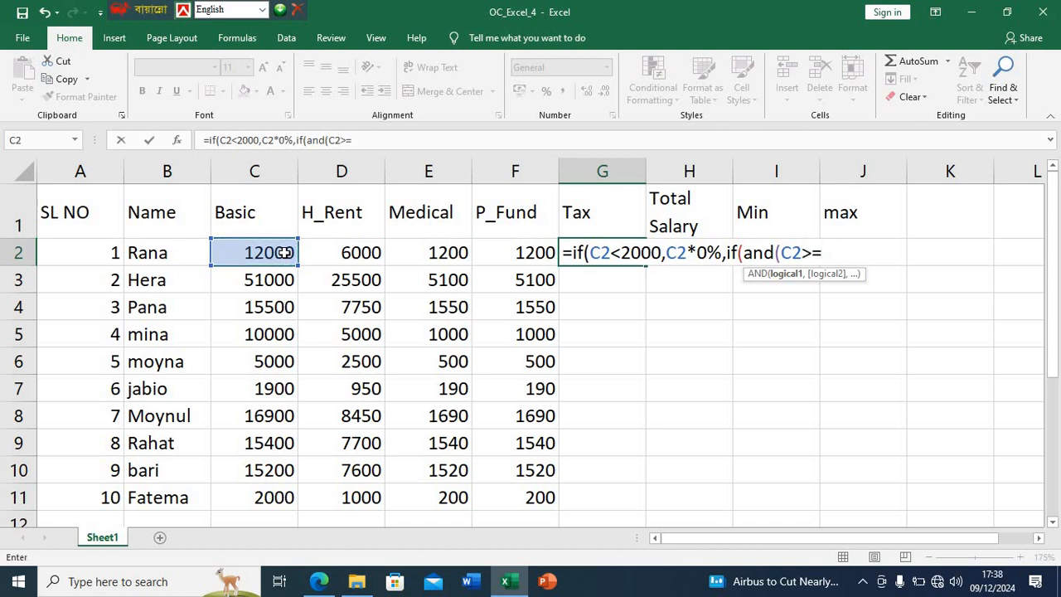
text(=2000)
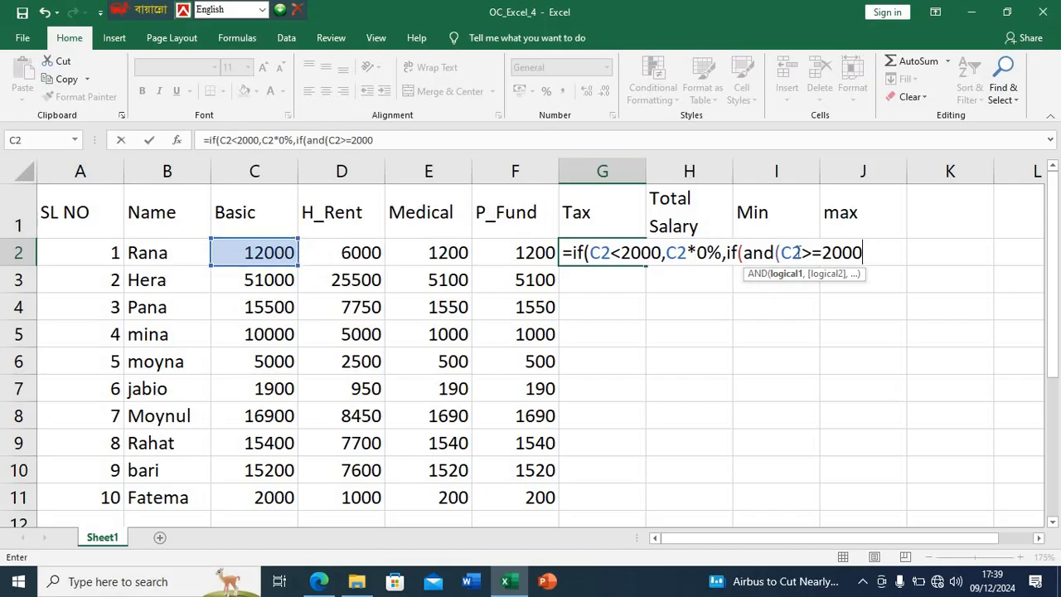
- Check the 2000 to 5000 tax range in the PDF in Edge, return to Excel and complete the AND test with ,C2<=5000), in G2
click(319, 581)
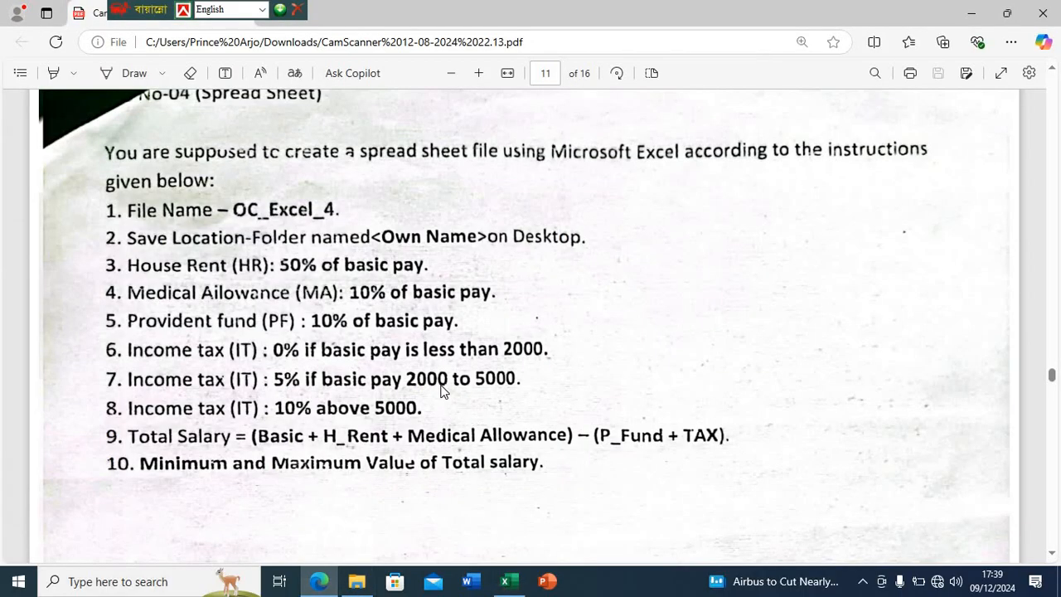
click(516, 586)
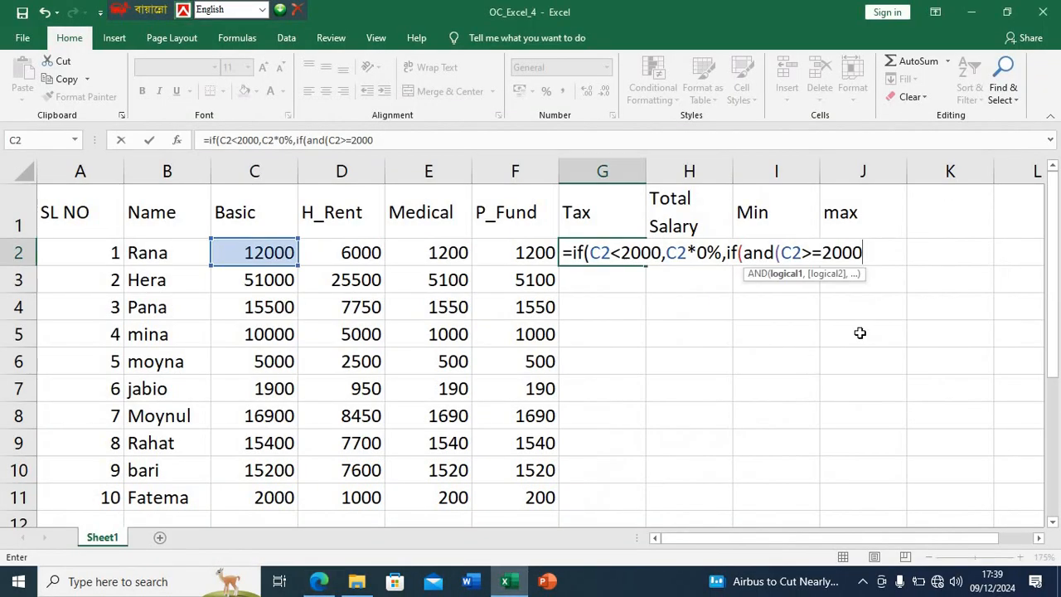
text(,)
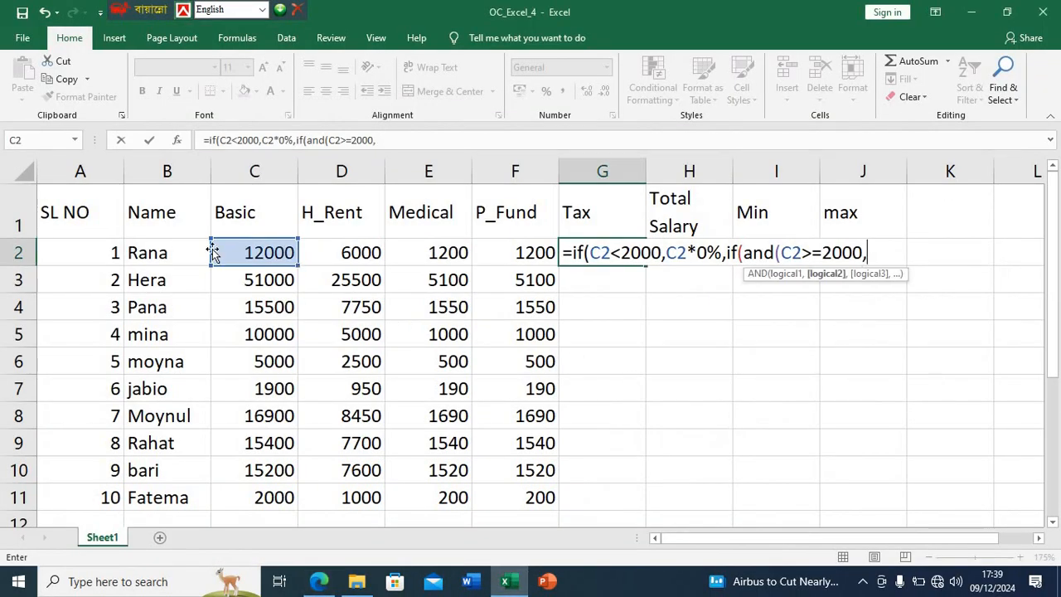
click(242, 254)
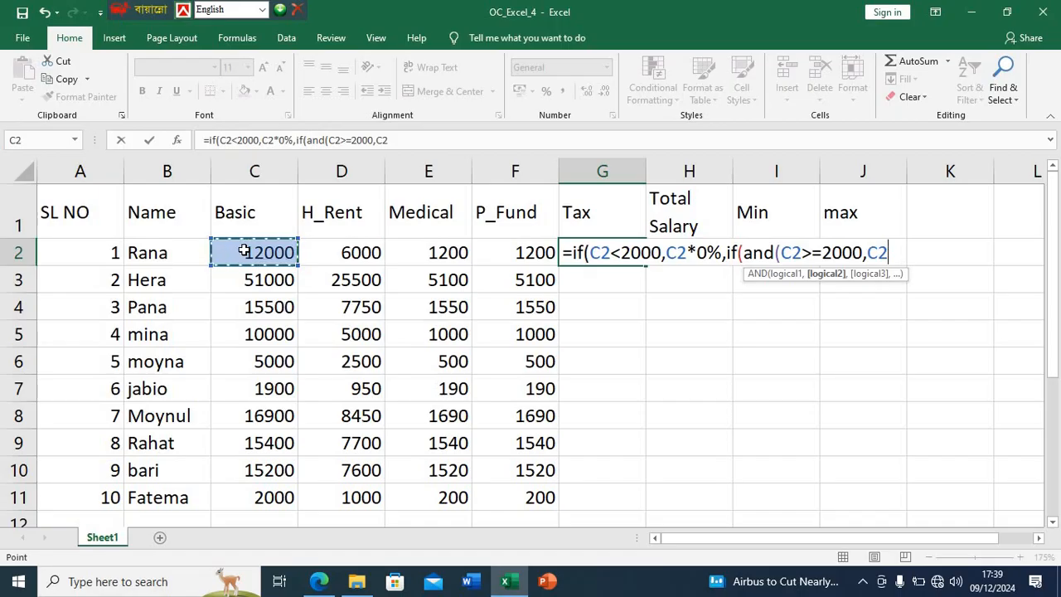
text(<=)
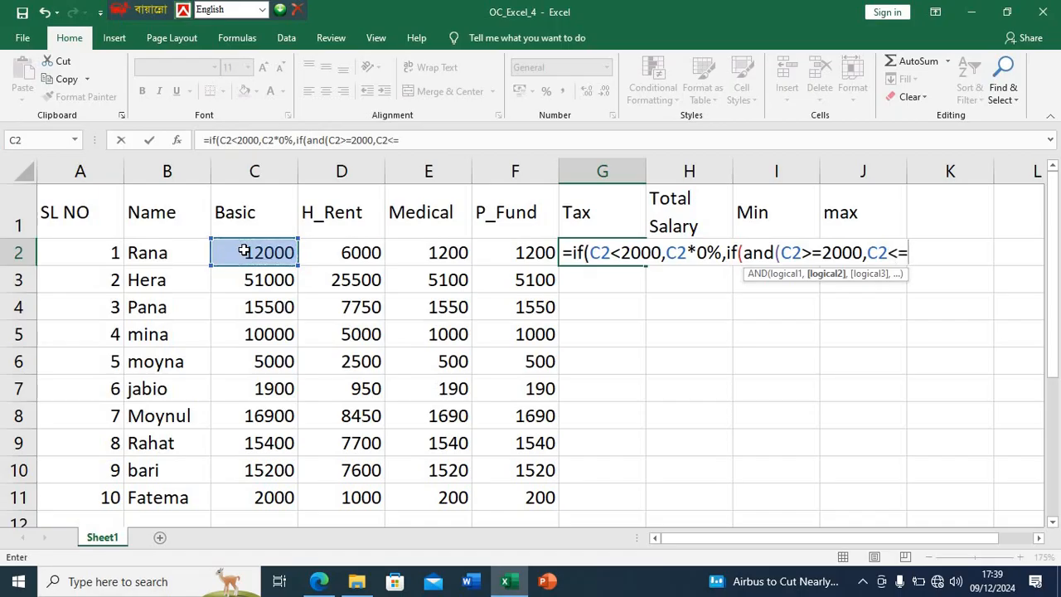
text(5000,)
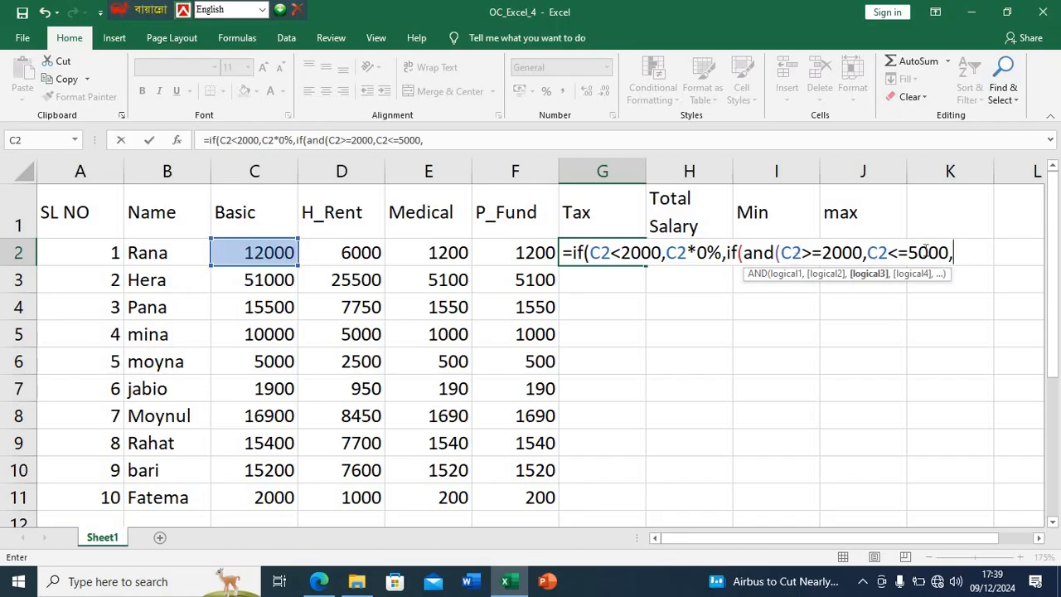
key(BackSpace)
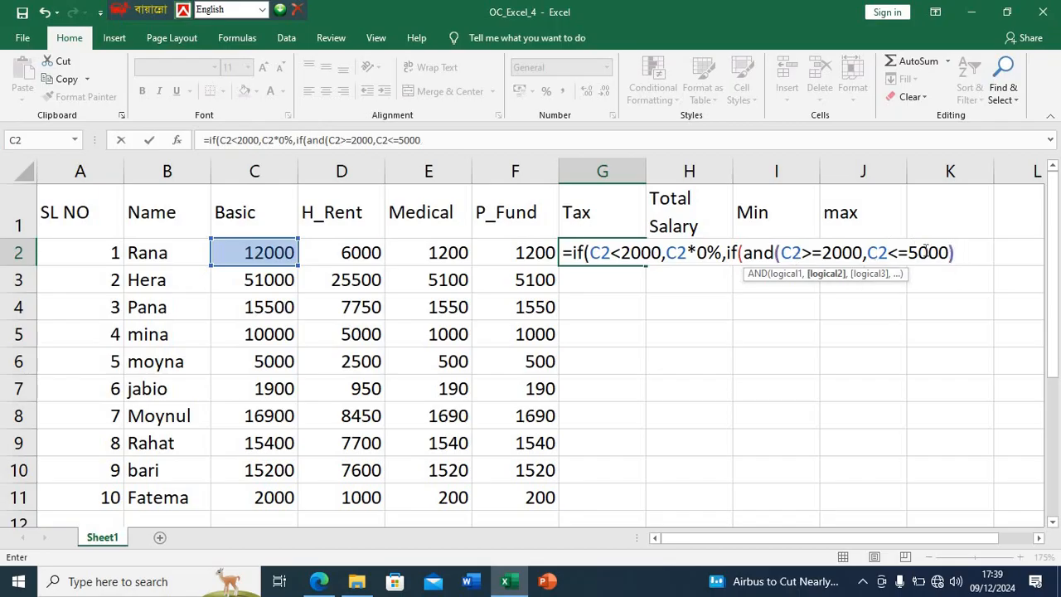
text())
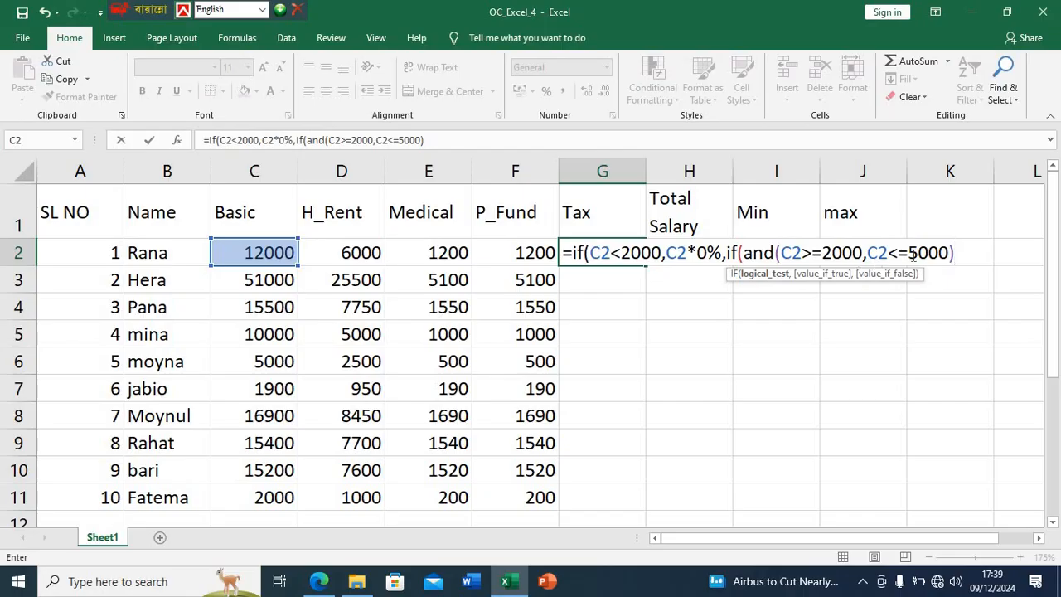
text(,)
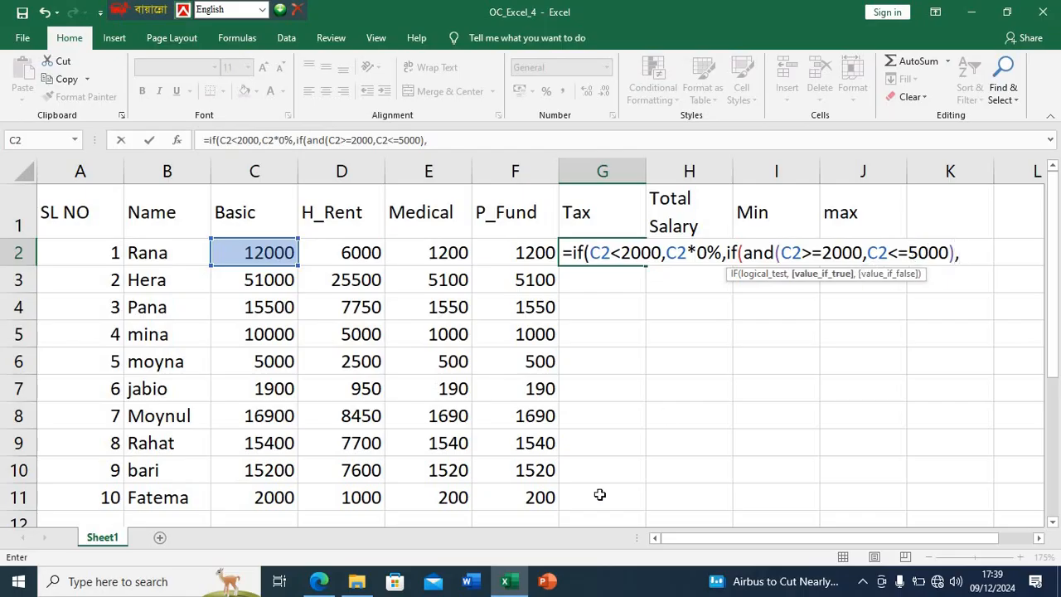
- Check the tax rate for the 2000 to 5000 range in the PDF in Edge, return to Excel and add C2*5%, to the G2 formula
click(319, 582)
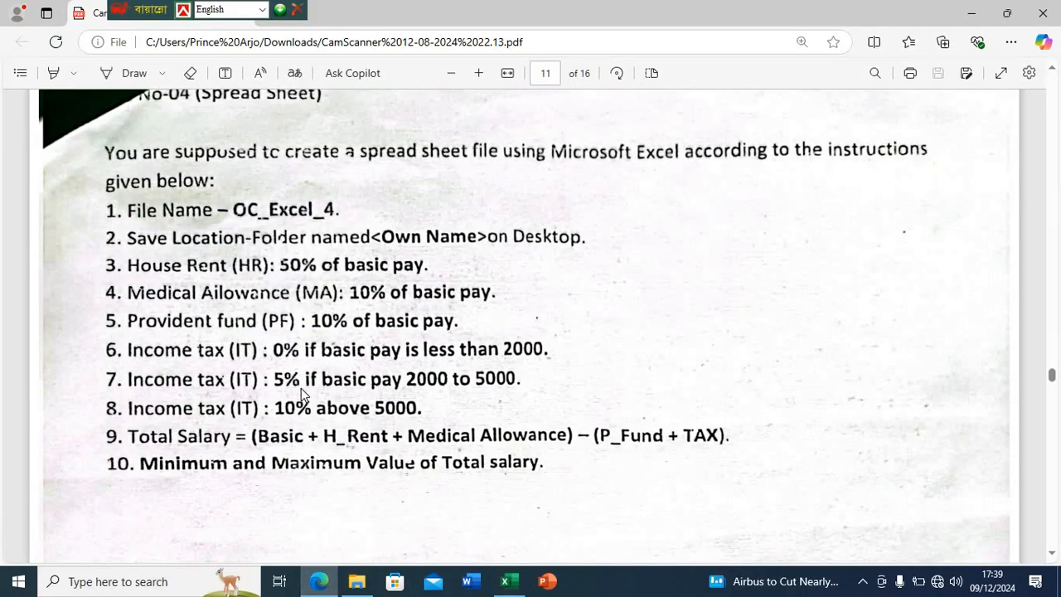
click(504, 581)
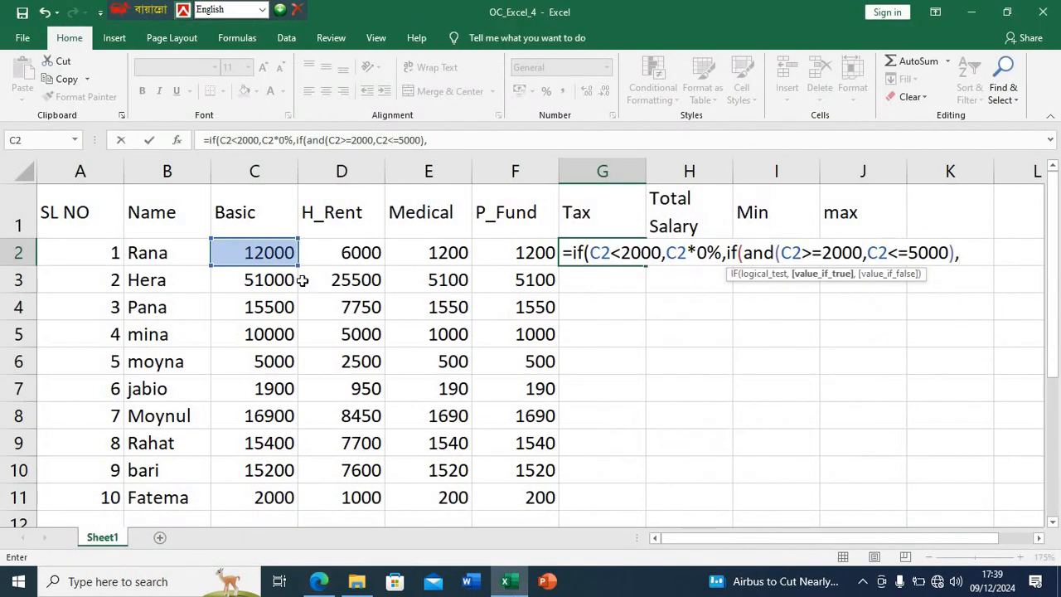
click(271, 258)
text(*5%)
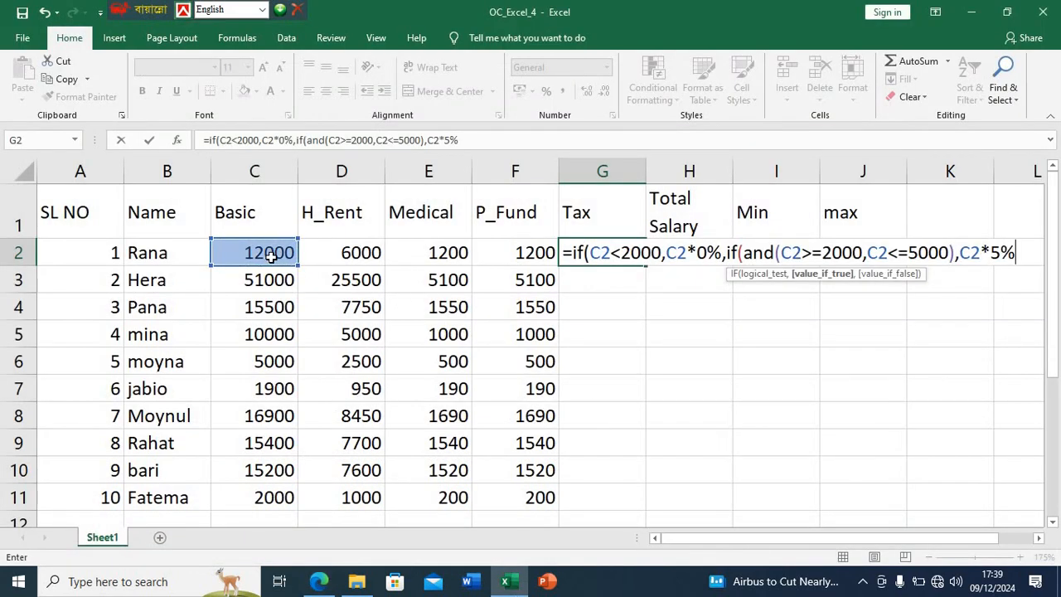
text(,)
- Check the tax rule for pay above 5000 in the PDF in Edge, return to Excel and add if(C2>5000, to the G2 formula
click(232, 588)
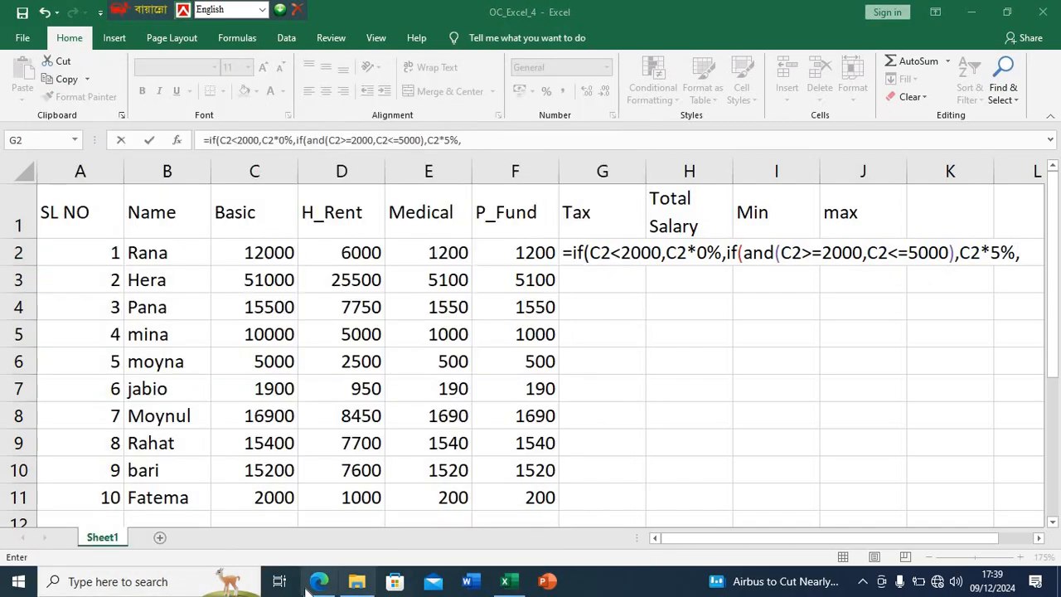
click(319, 581)
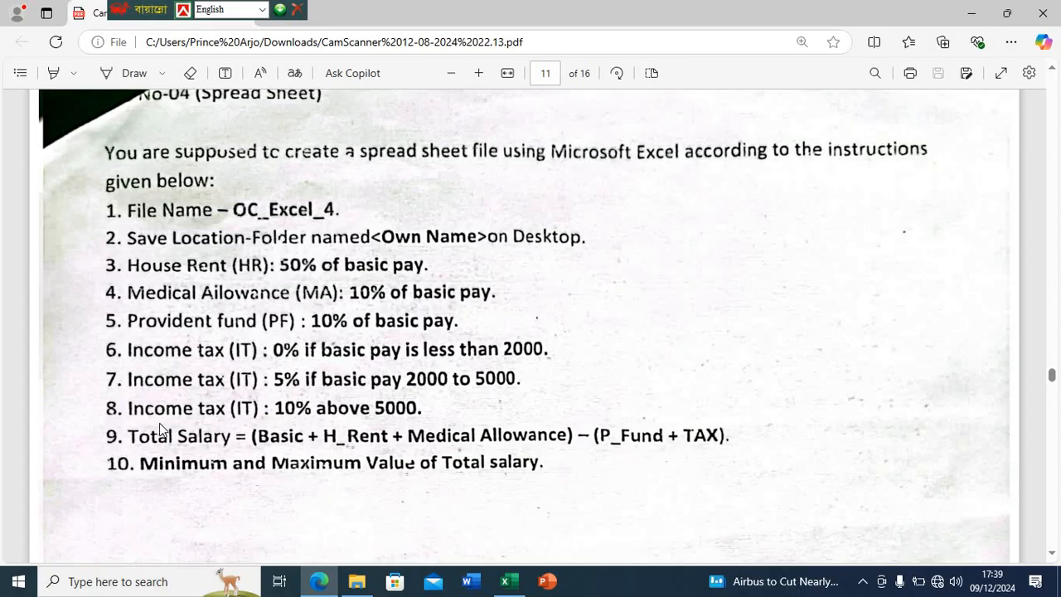
click(505, 581)
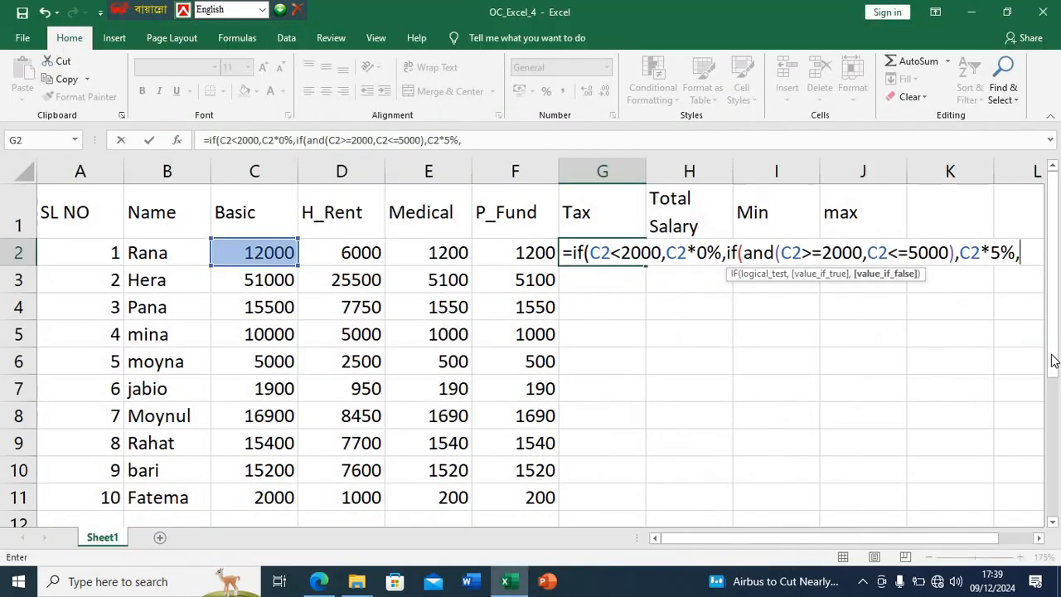
text(if()
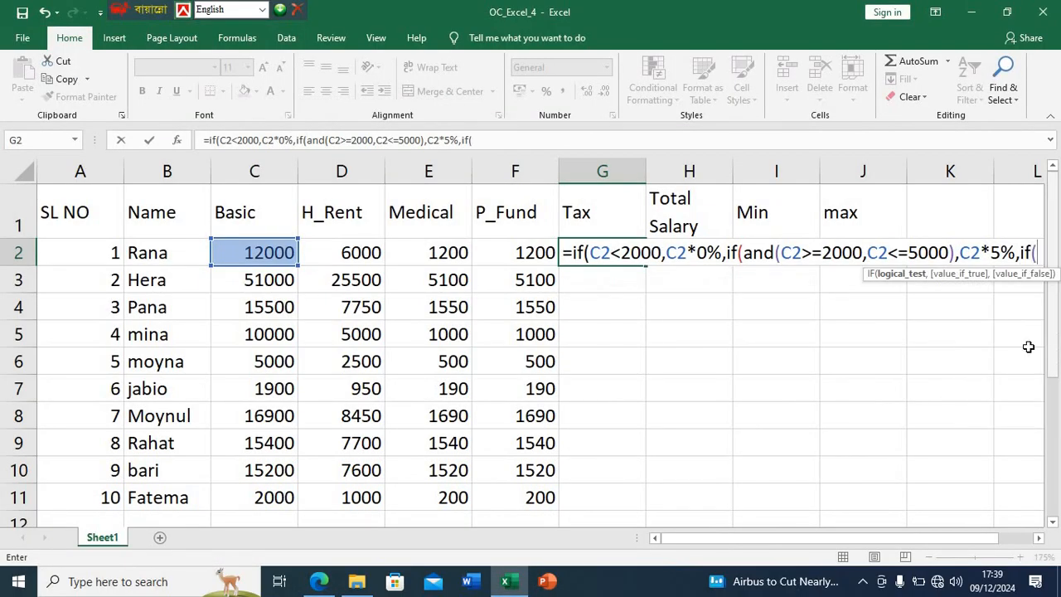
click(285, 254)
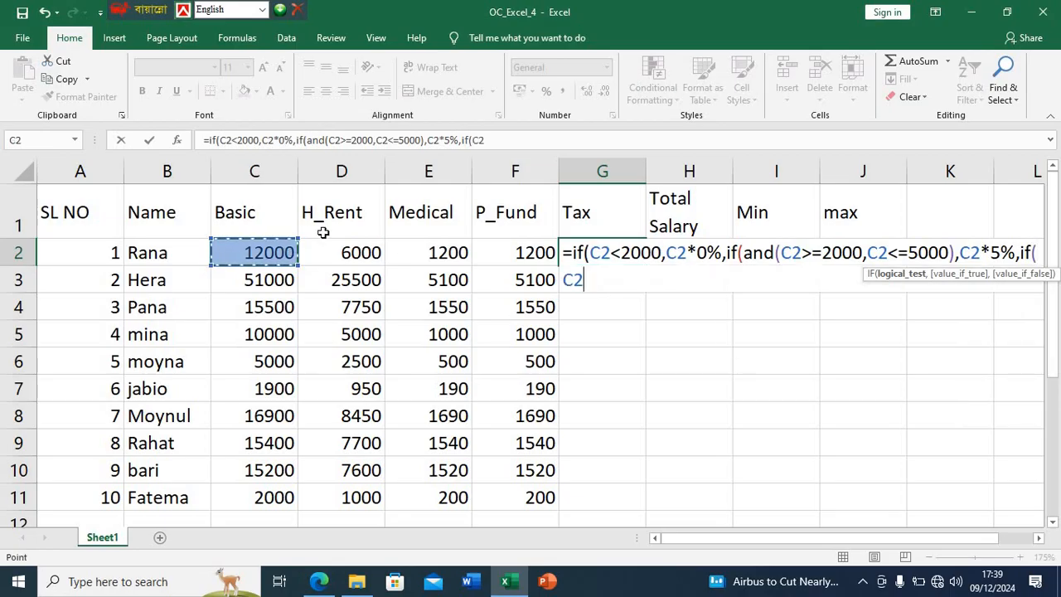
text(>5000)
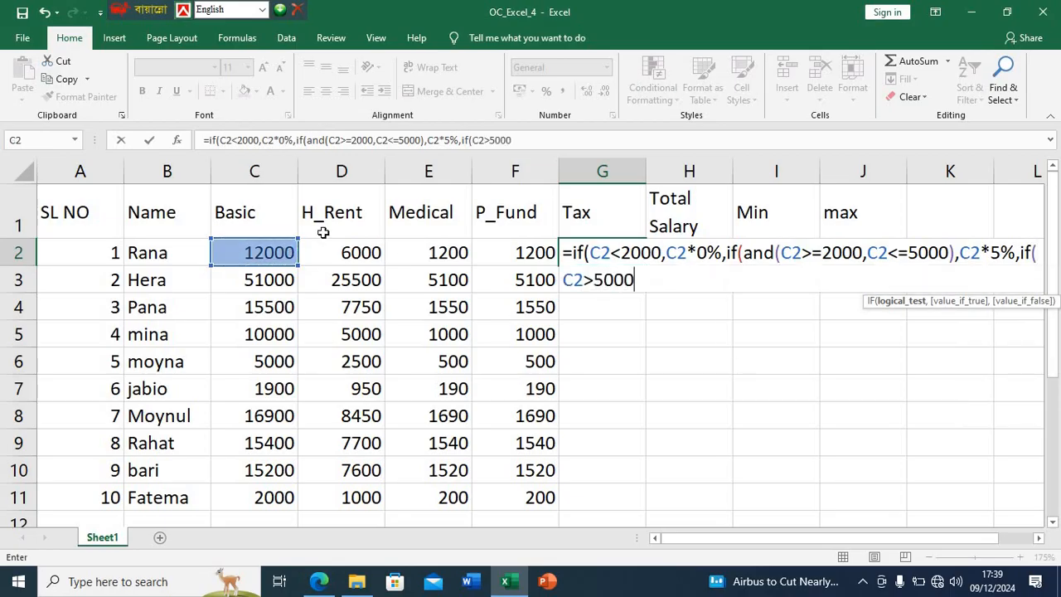
text(,)
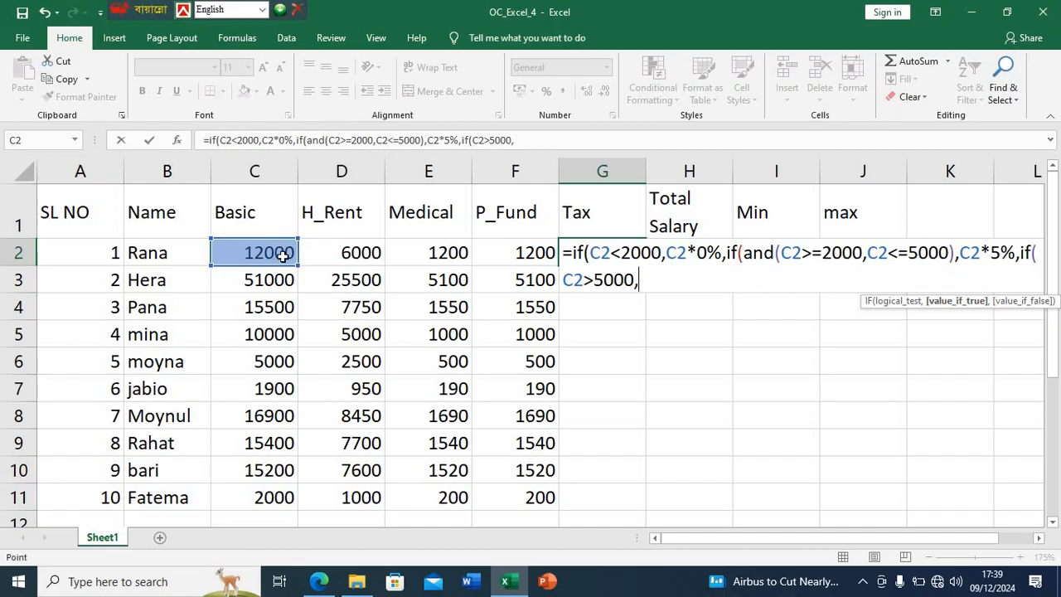
- Finish the G2 tax formula with C2*10%, enter it and accept the proposed correction adding the closing brackets
click(282, 256)
text(*10)
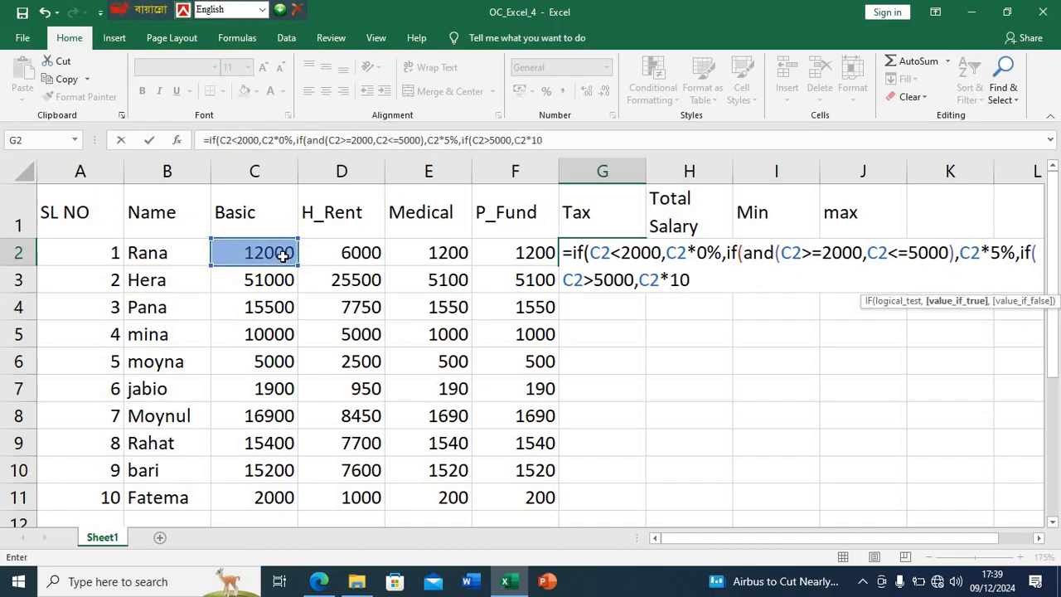
text(%)
key(Return)
click(522, 343)
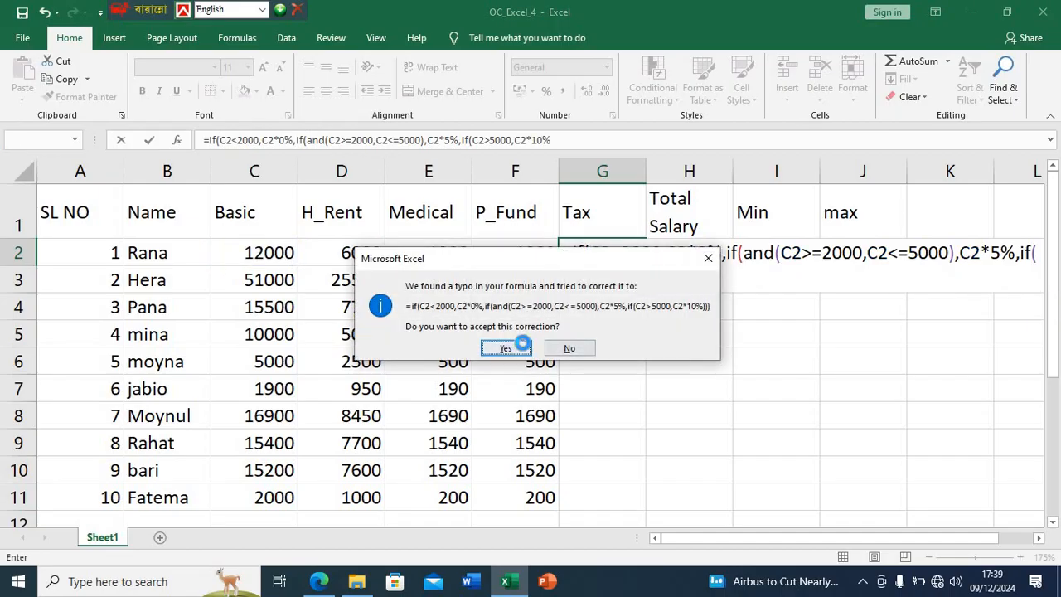
- Fill the tax formula from G2 down to G11
click(637, 258)
double_click(646, 266)
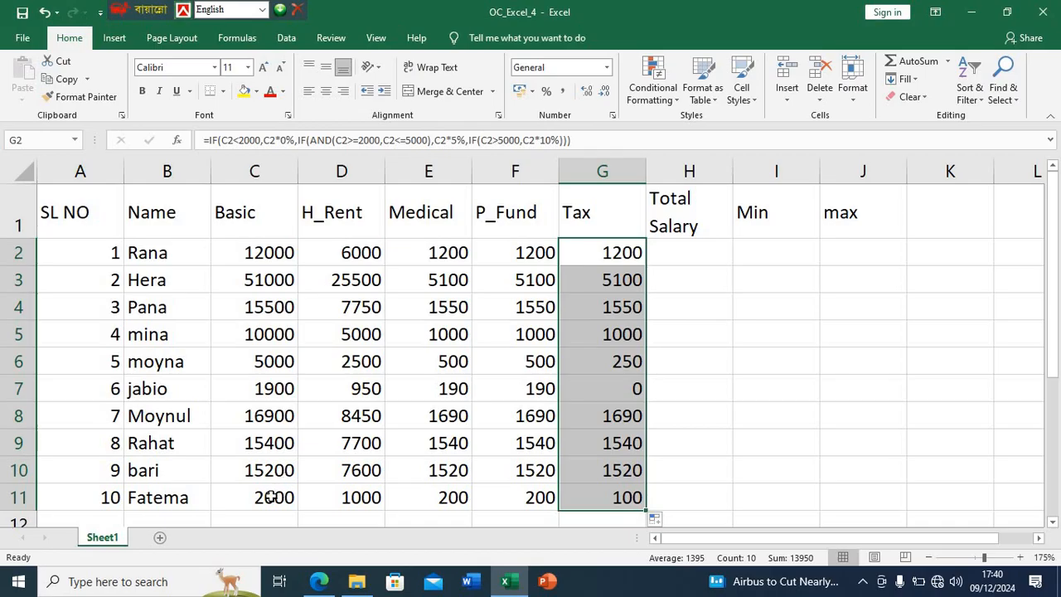
click(696, 478)
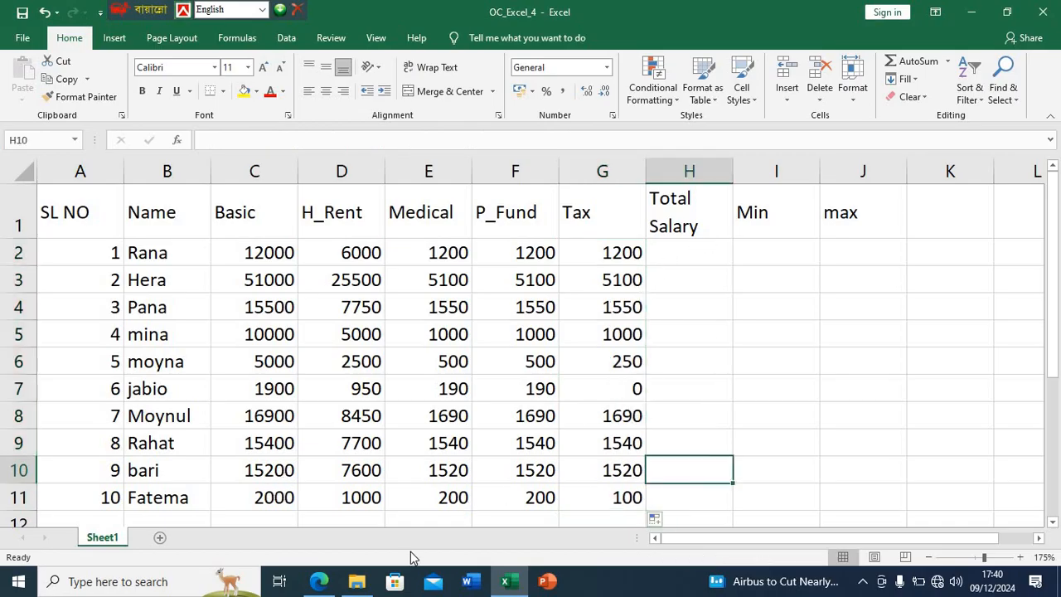
- Check the total salary rule in the PDF in Edge, return to Excel and start the H2 formula with =(C2+D2+E2)-
click(319, 581)
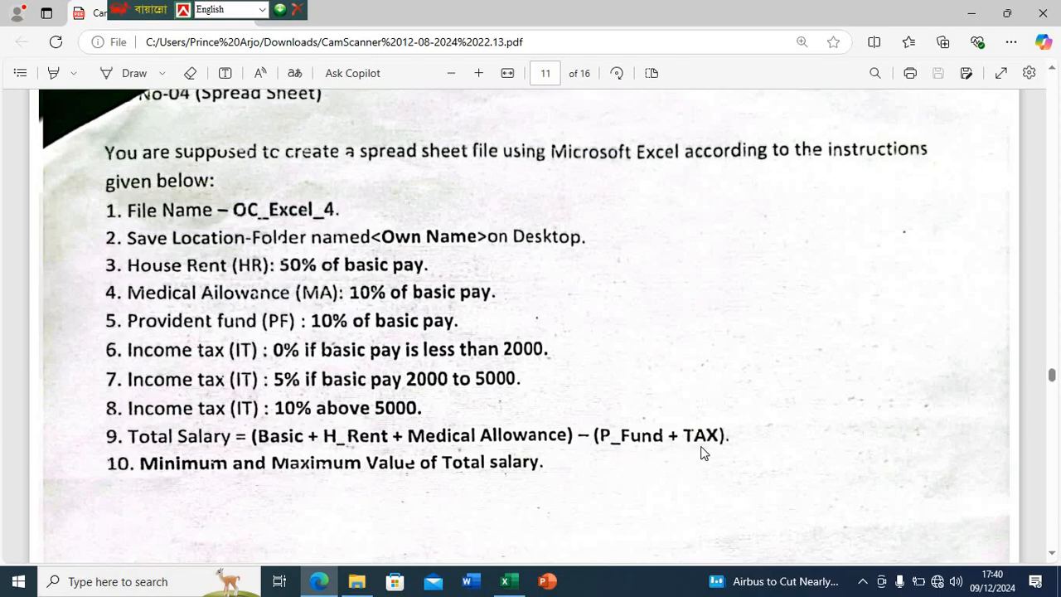
click(509, 582)
click(683, 252)
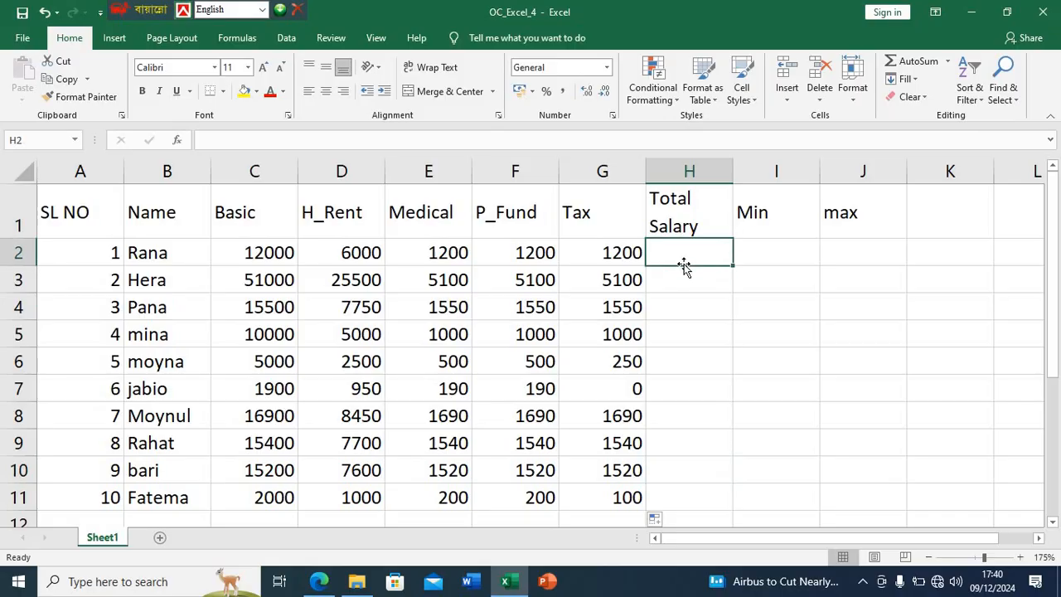
text(=()
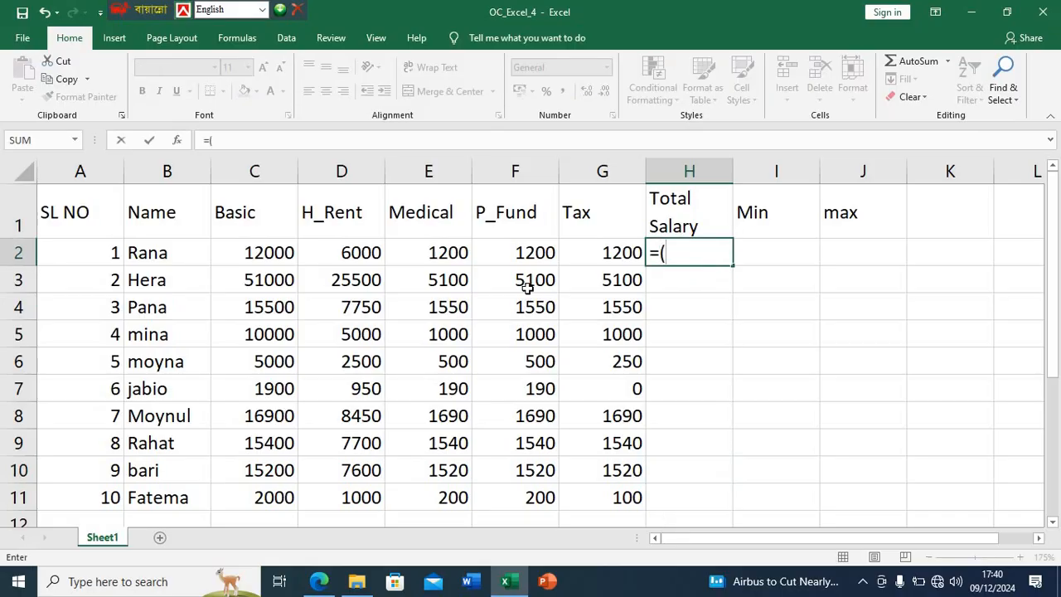
click(274, 253)
text(+)
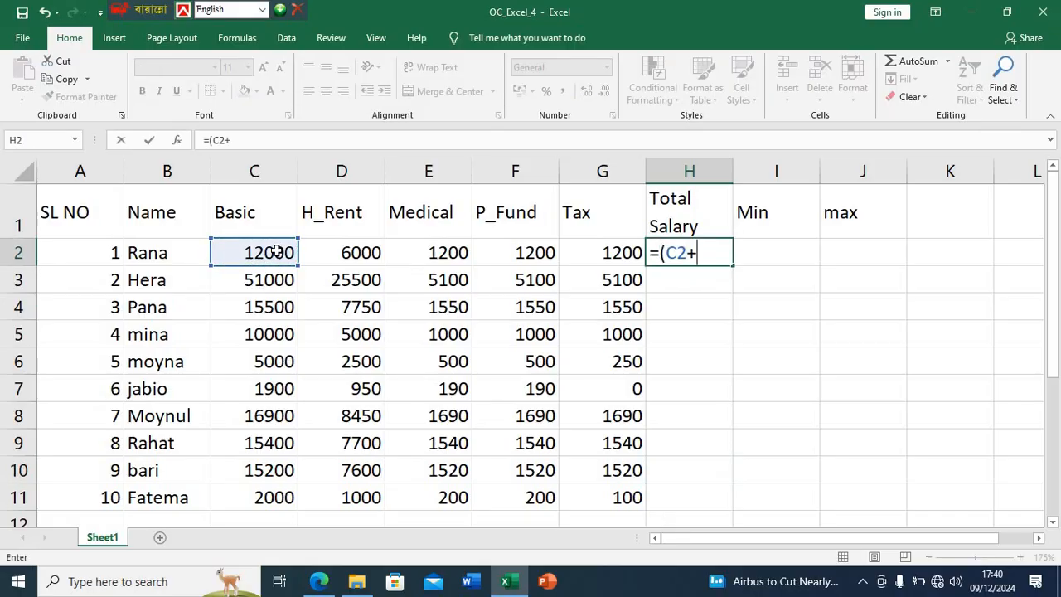
click(352, 252)
text(+)
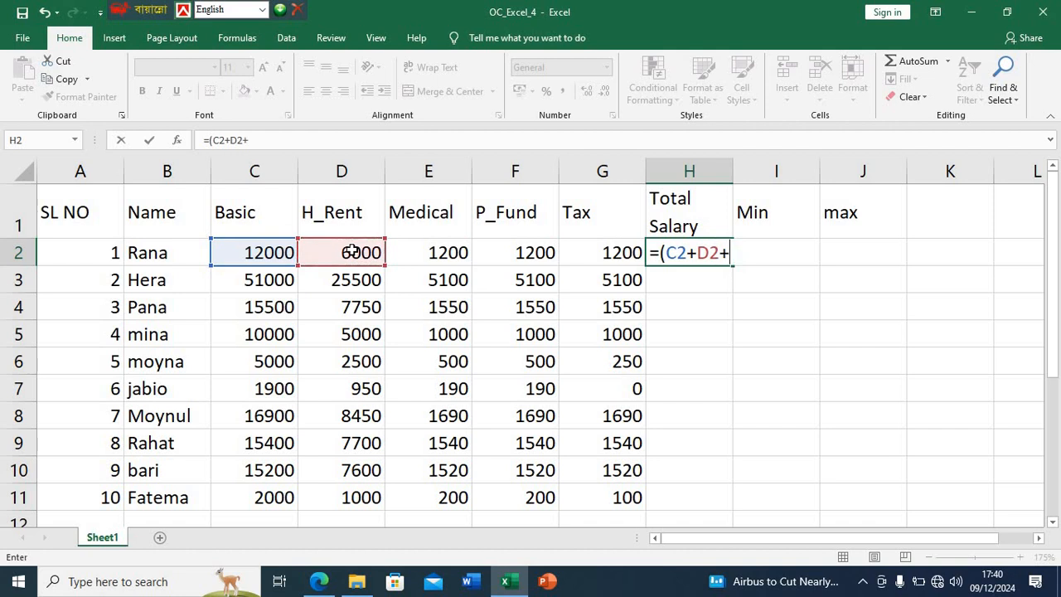
click(424, 252)
text()-)
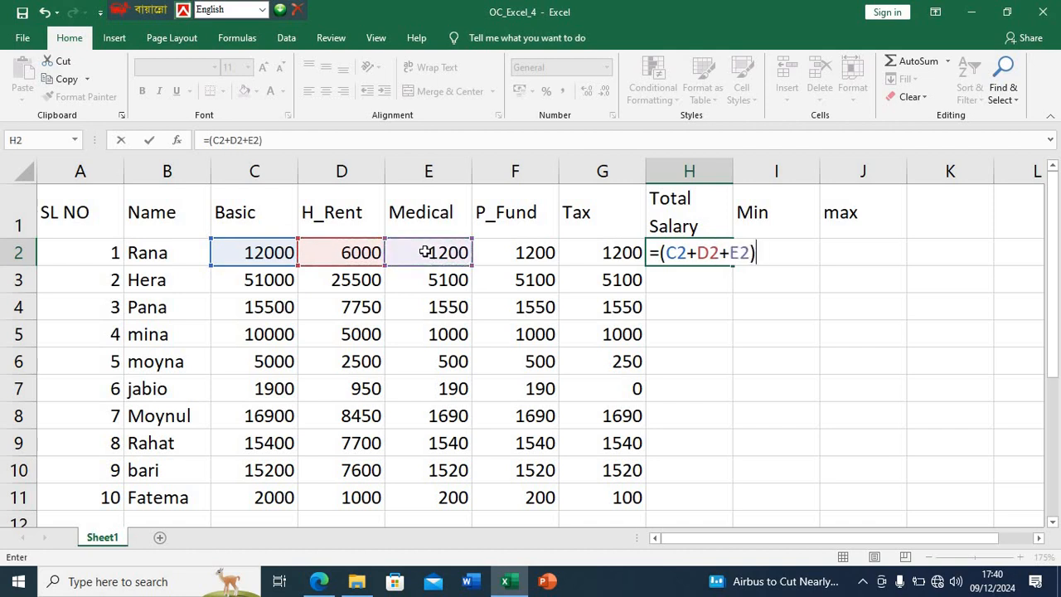
- Recheck the deductions in the PDF in Edge, complete the H2 formula in Excel with (F2+G2) and fill it down to H11
click(318, 581)
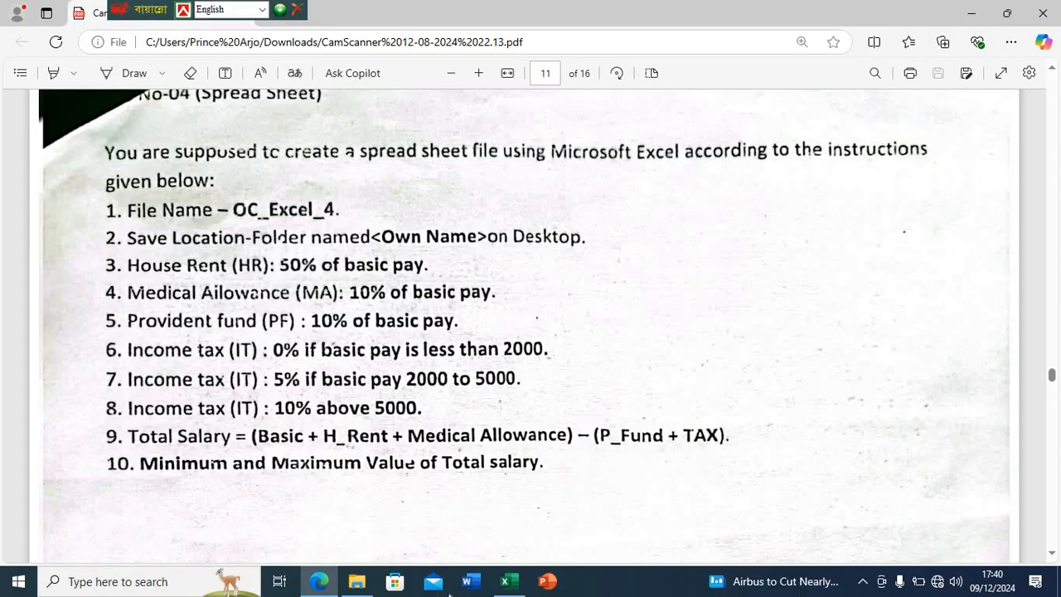
click(505, 581)
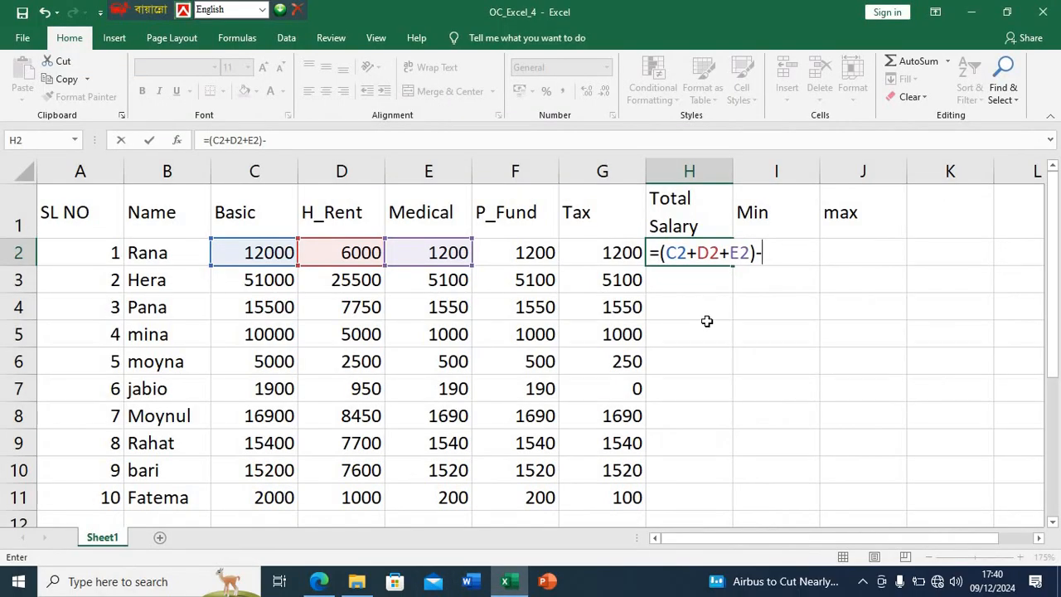
text(()
click(541, 256)
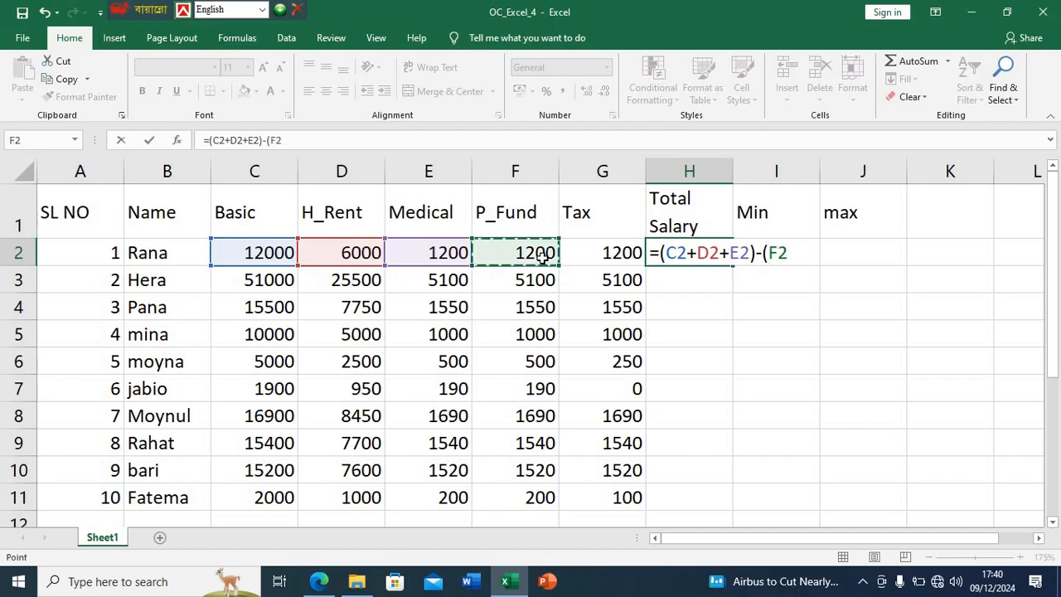
text(+)
click(620, 252)
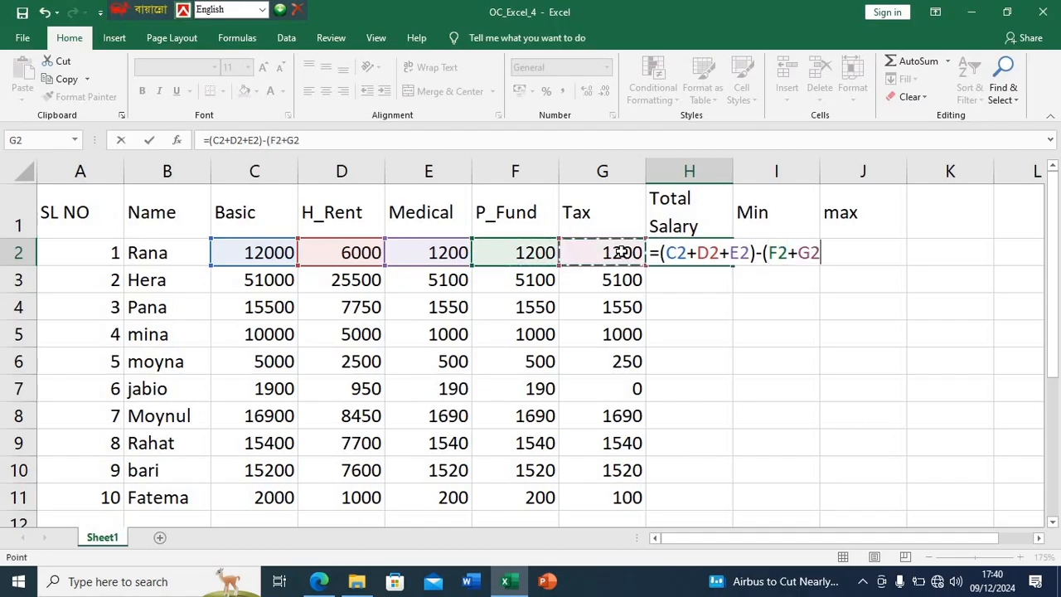
text())
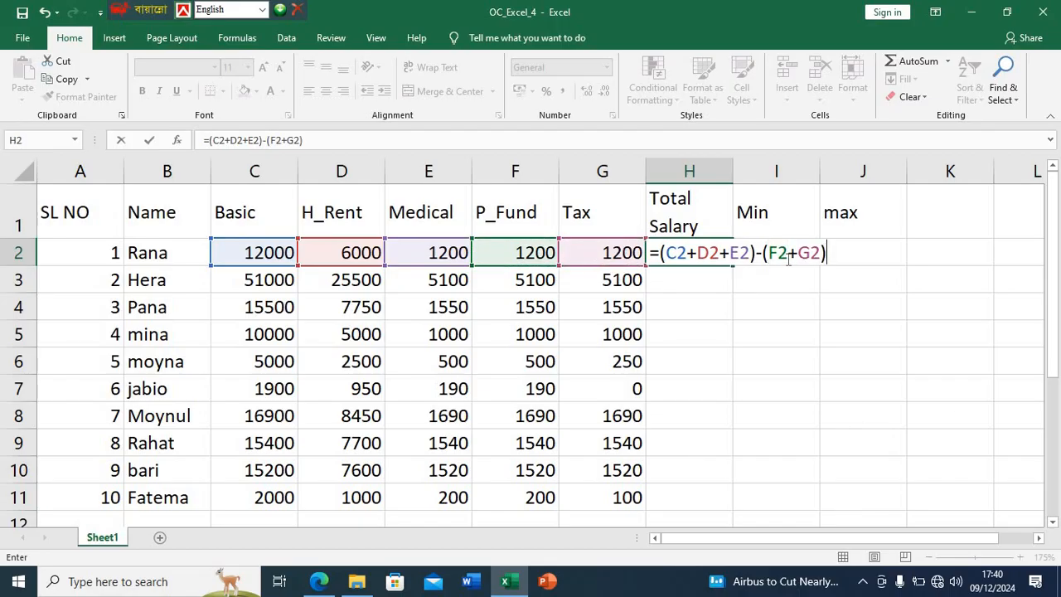
key(Return)
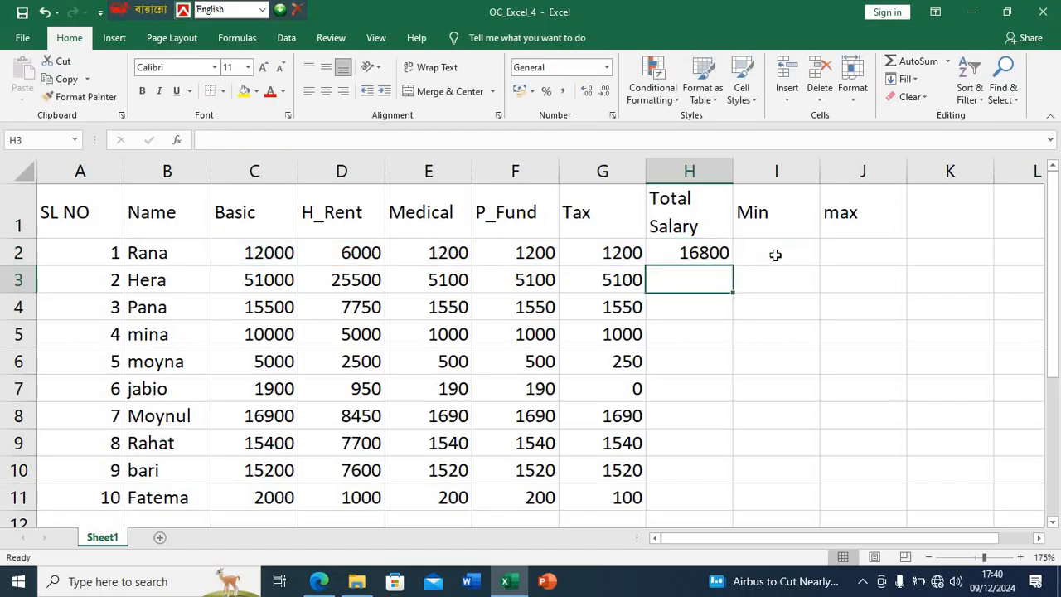
click(694, 255)
double_click(733, 264)
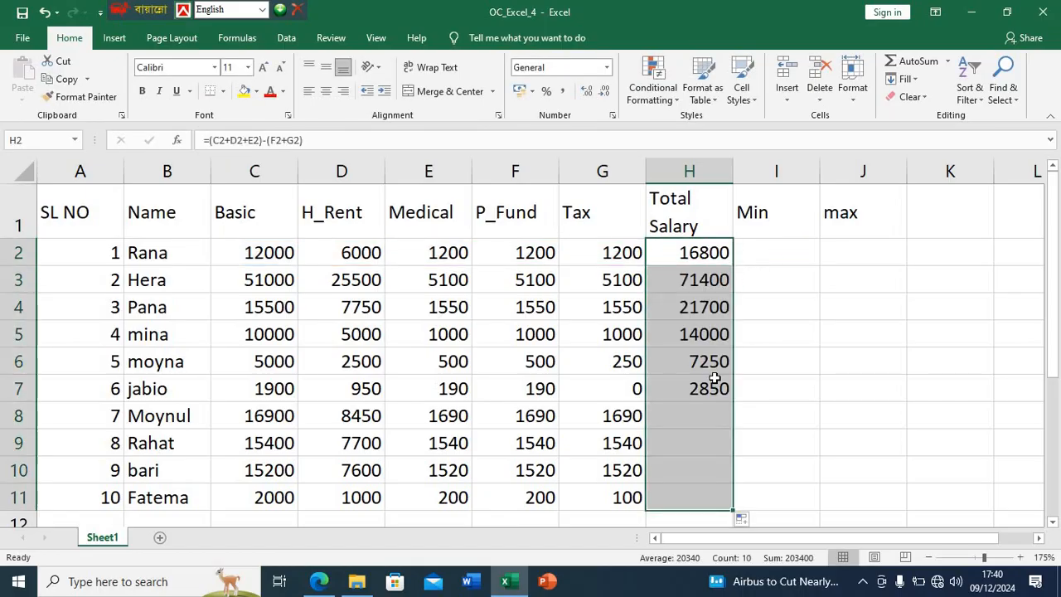
- Check the minimum and maximum instruction in the PDF in Edge, return to Excel and enter =min( over the absolute range H2:H11 in I2
click(320, 582)
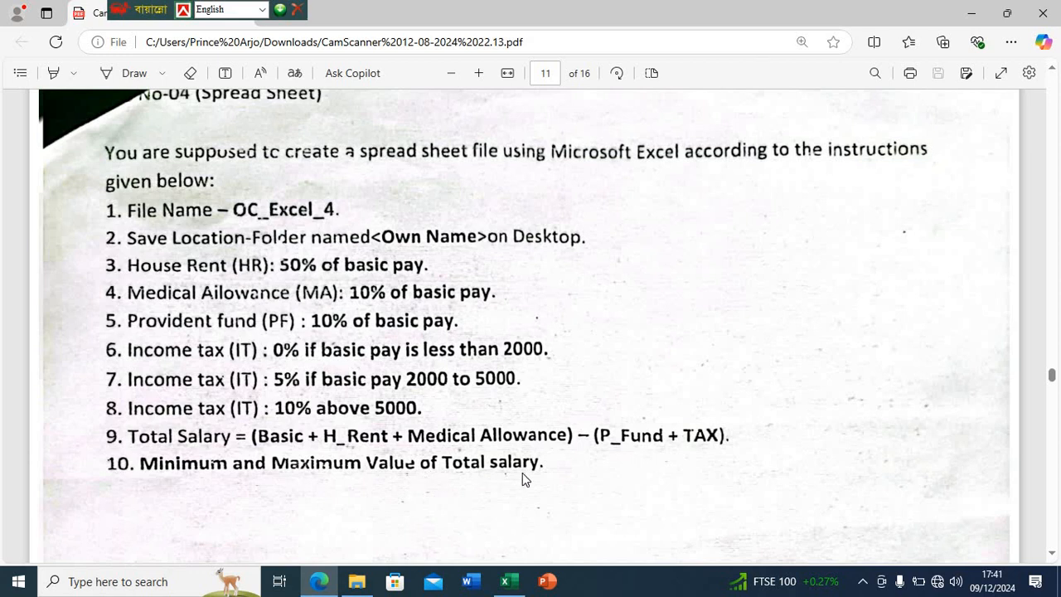
click(507, 582)
click(789, 257)
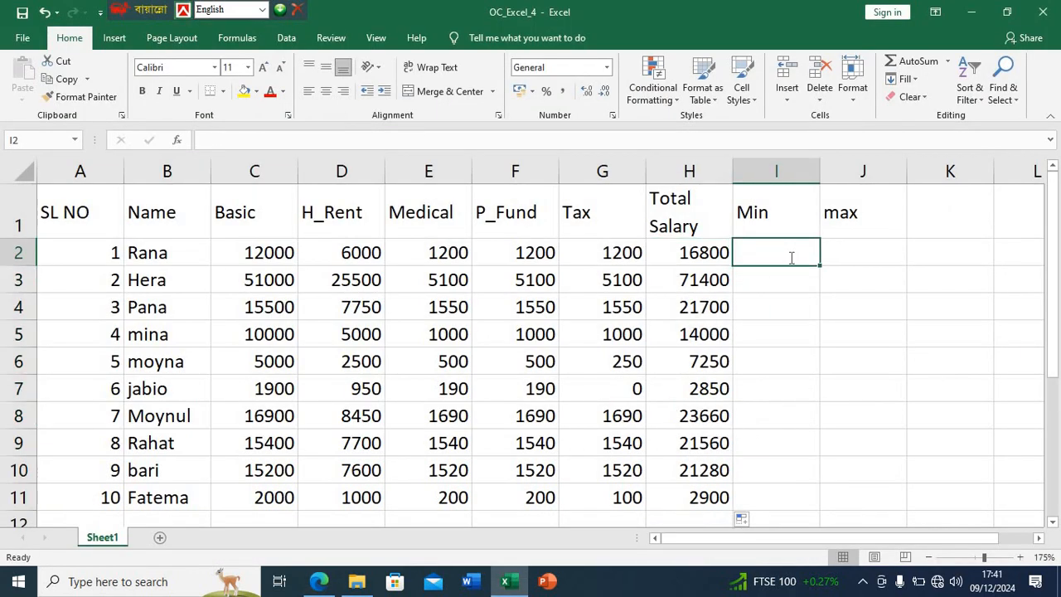
text(=min()
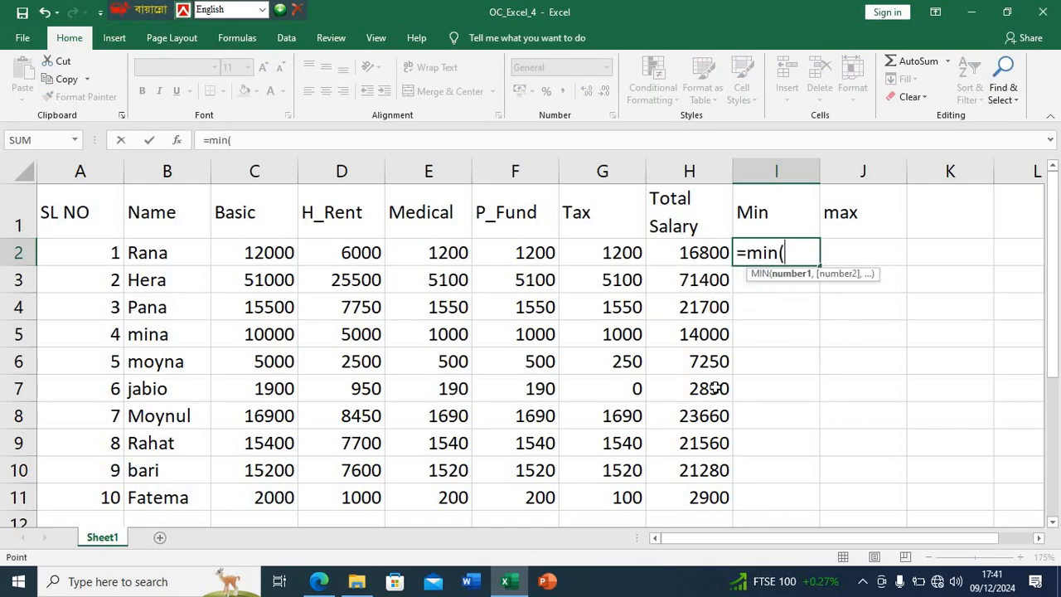
drag(696, 252, 701, 497)
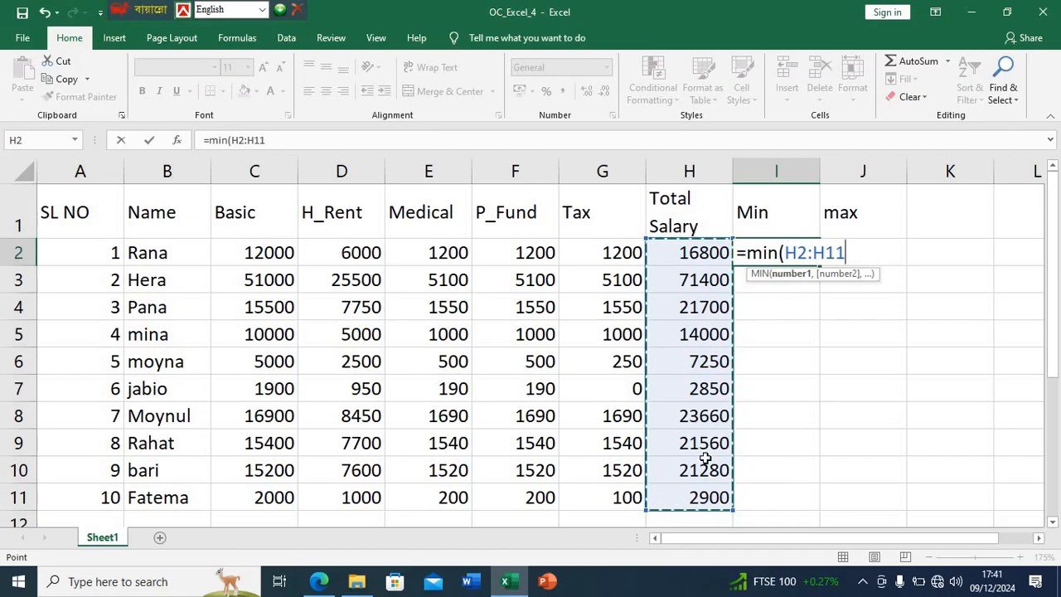
key(F4)
key(Return)
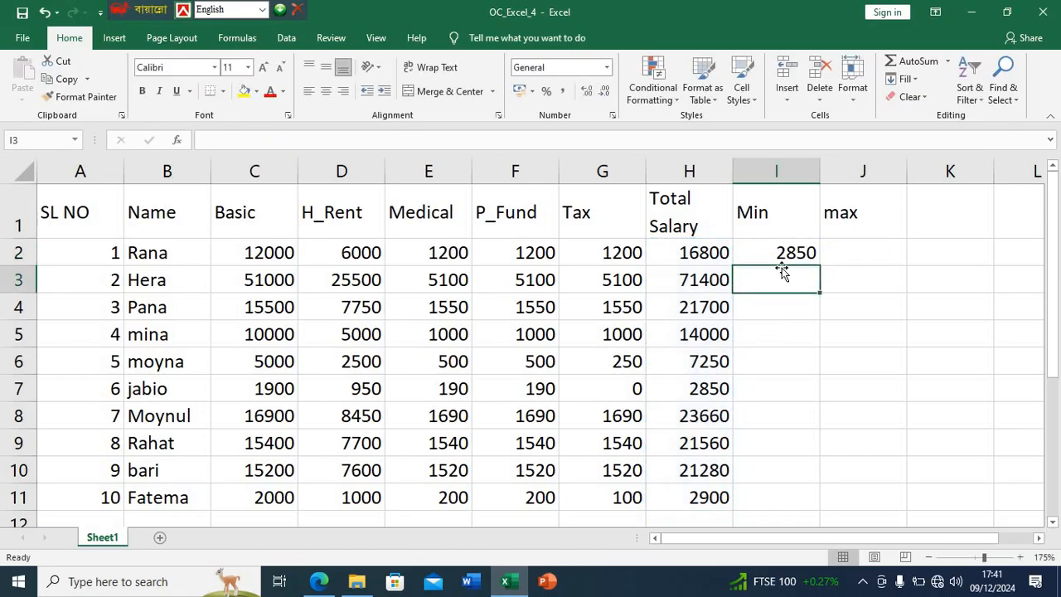
- Enter a =max( formula in J2 over the total salaries H2:H11, using absolute references
click(860, 259)
text(=max()
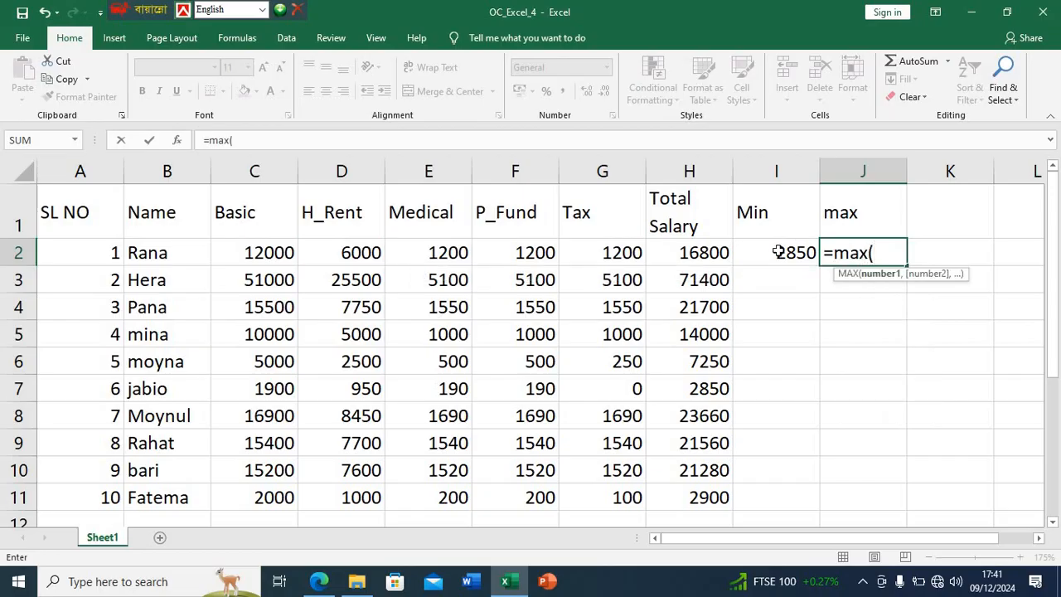
drag(689, 251, 690, 496)
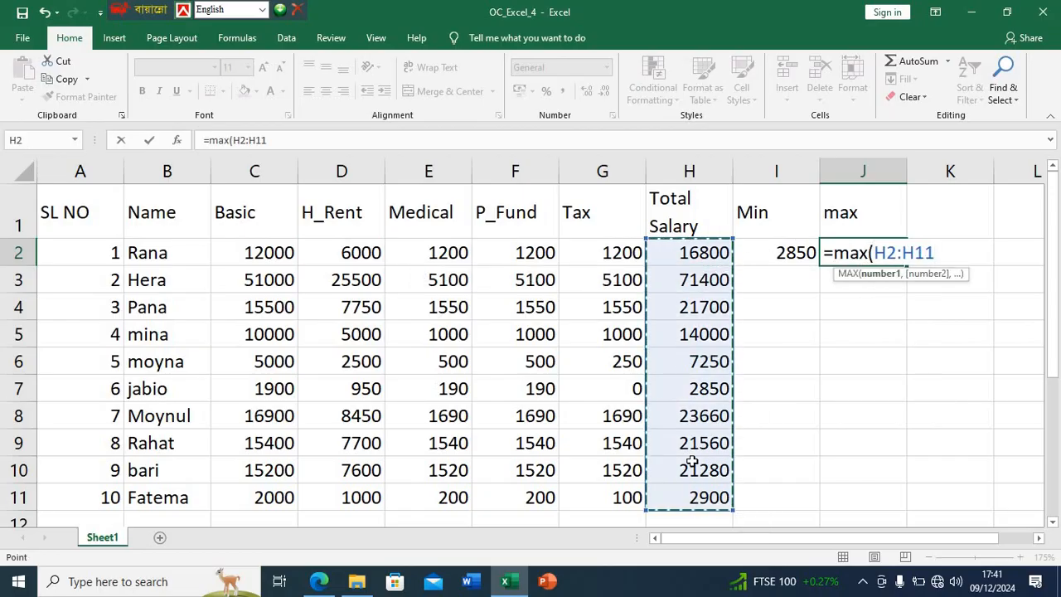
key(F4)
key(Return)
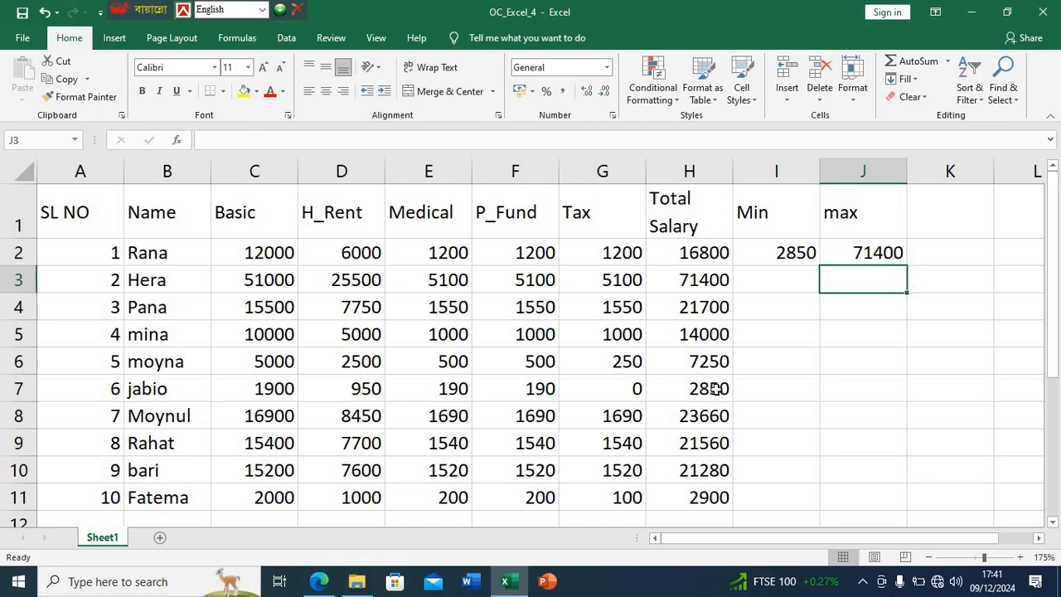
- Correct the header in J1 to read Max with a capital M
click(828, 231)
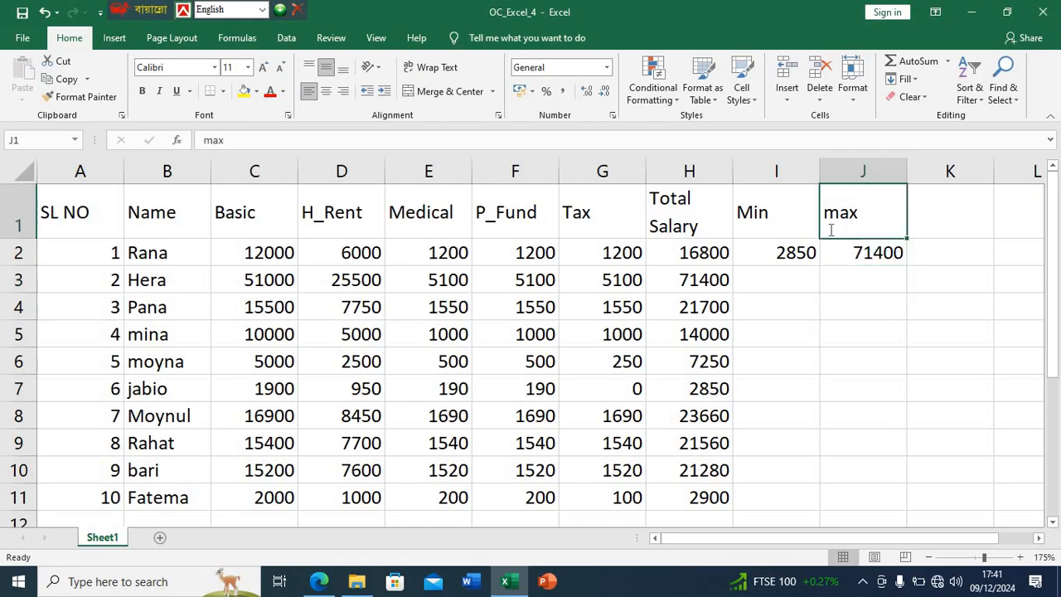
double_click(841, 225)
key(BackSpace)
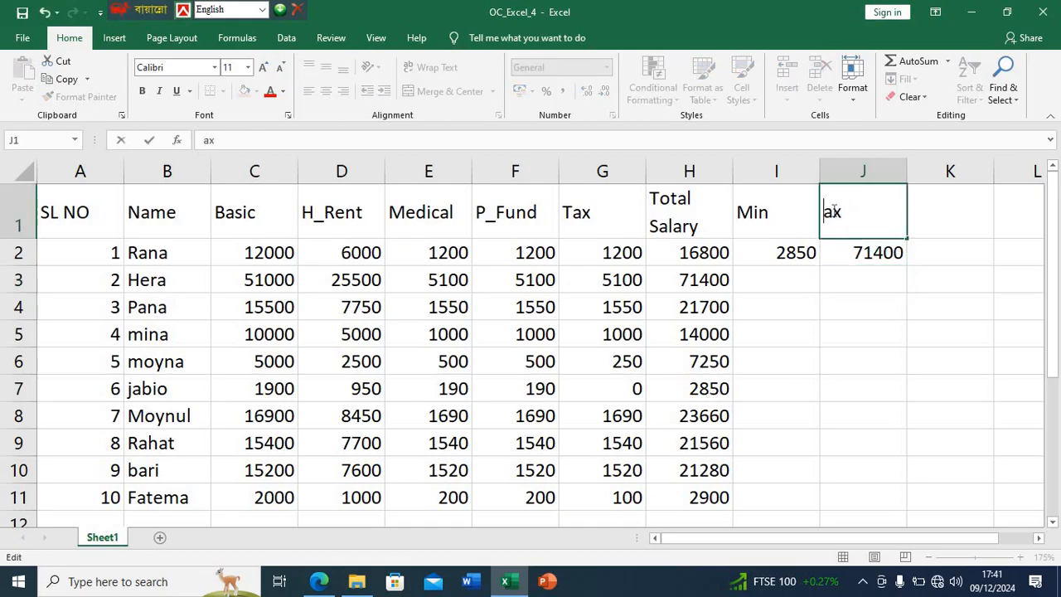
text(M)
key(Return)
click(852, 441)
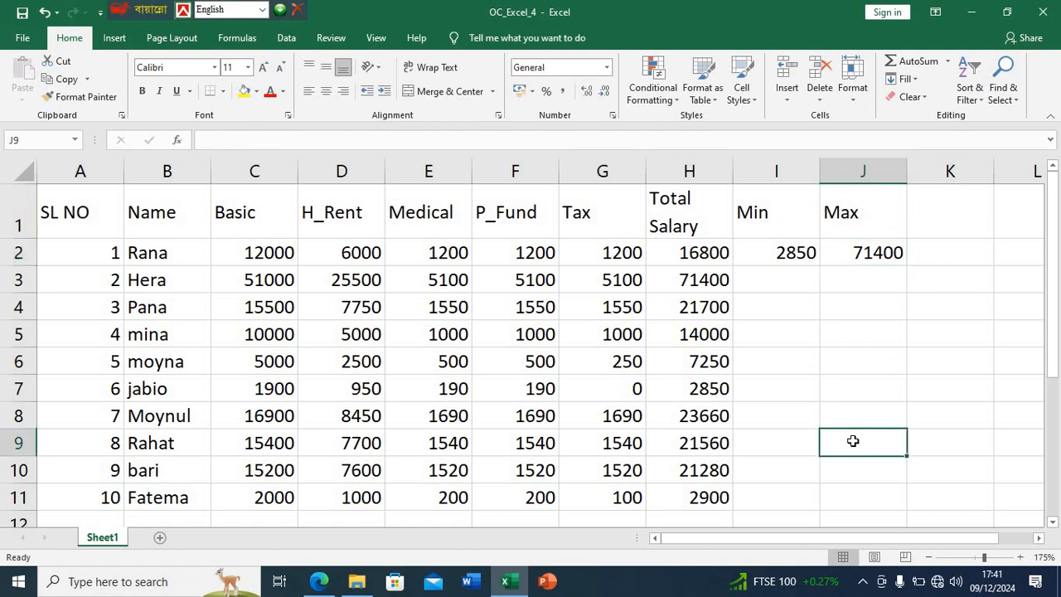
- Check the table layout in the PDF in Edge, return to Excel and apply All Borders to A1:J11
click(319, 581)
scroll(242, 454, down, 2)
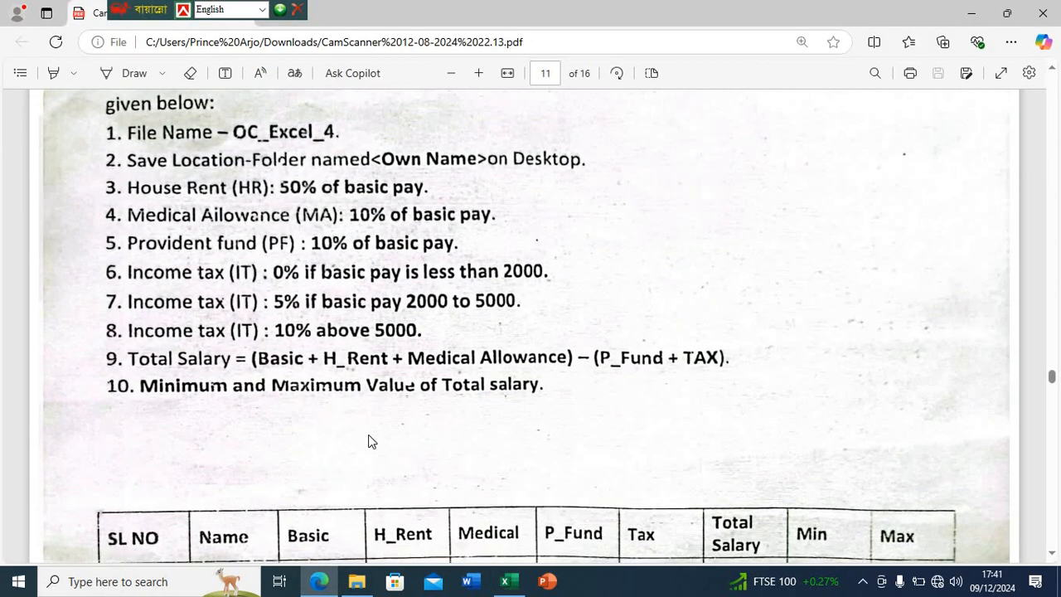
scroll(370, 441, down, 5)
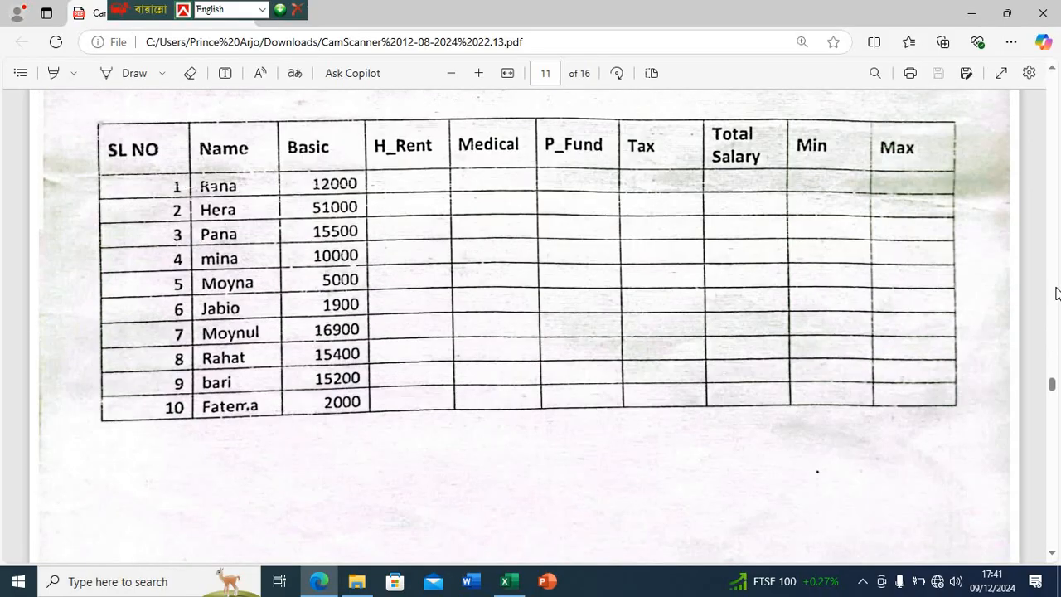
mouse_move(504, 581)
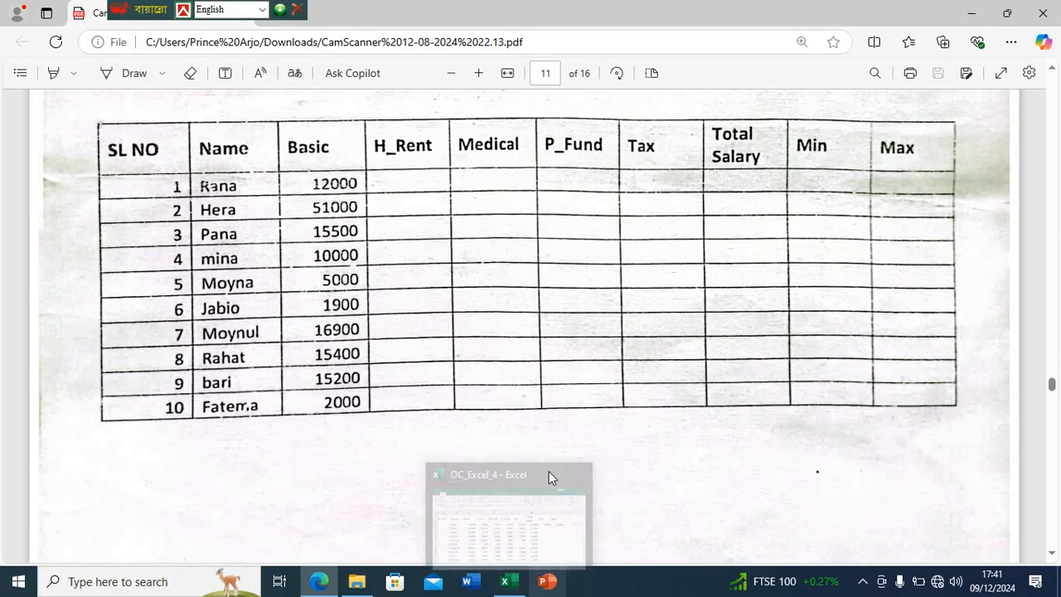
click(548, 477)
drag(850, 492, 495, 91)
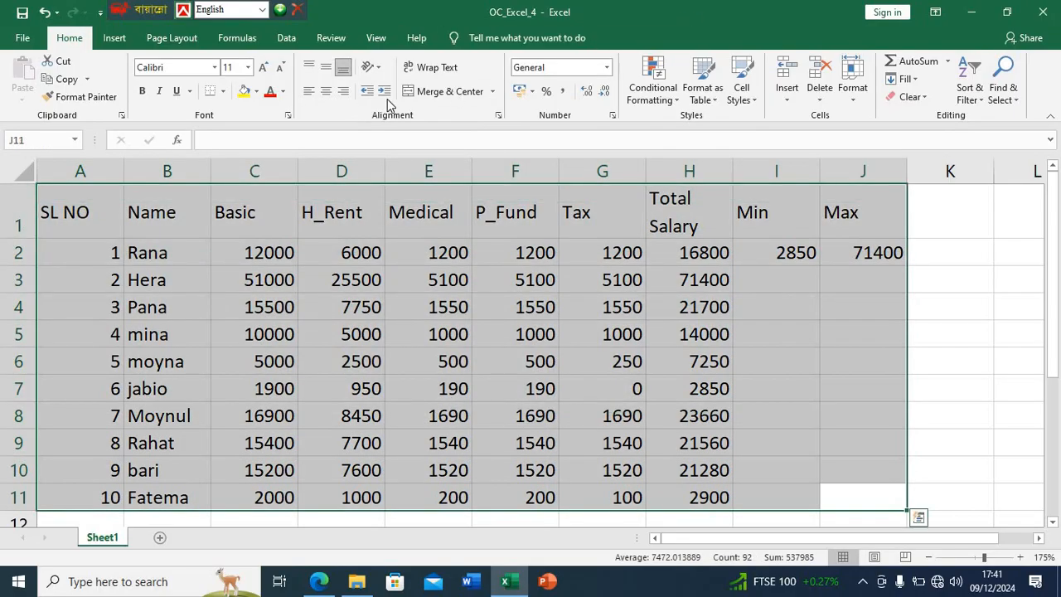
click(223, 91)
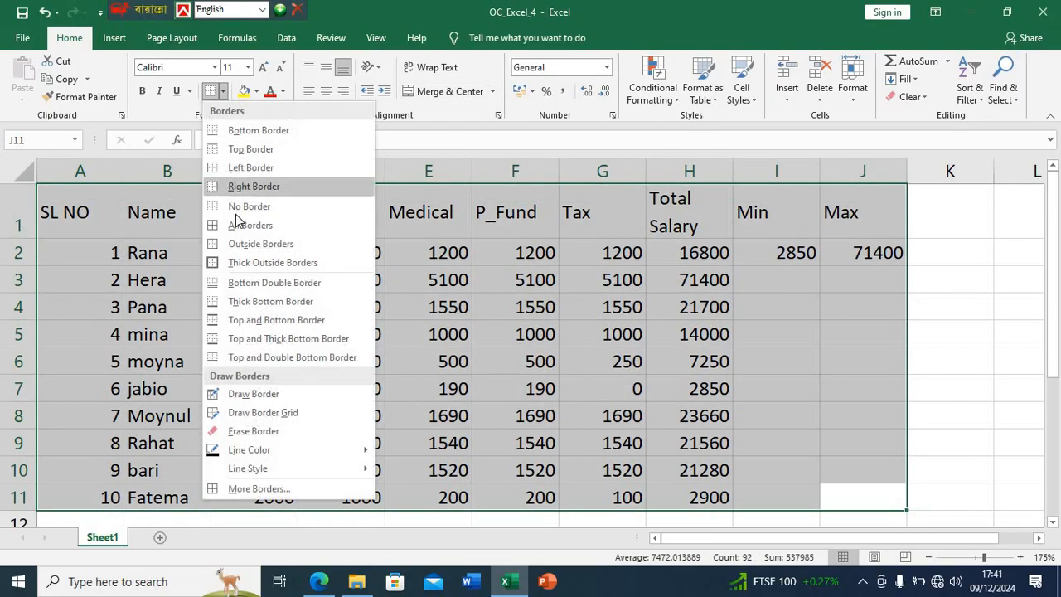
click(240, 222)
click(819, 347)
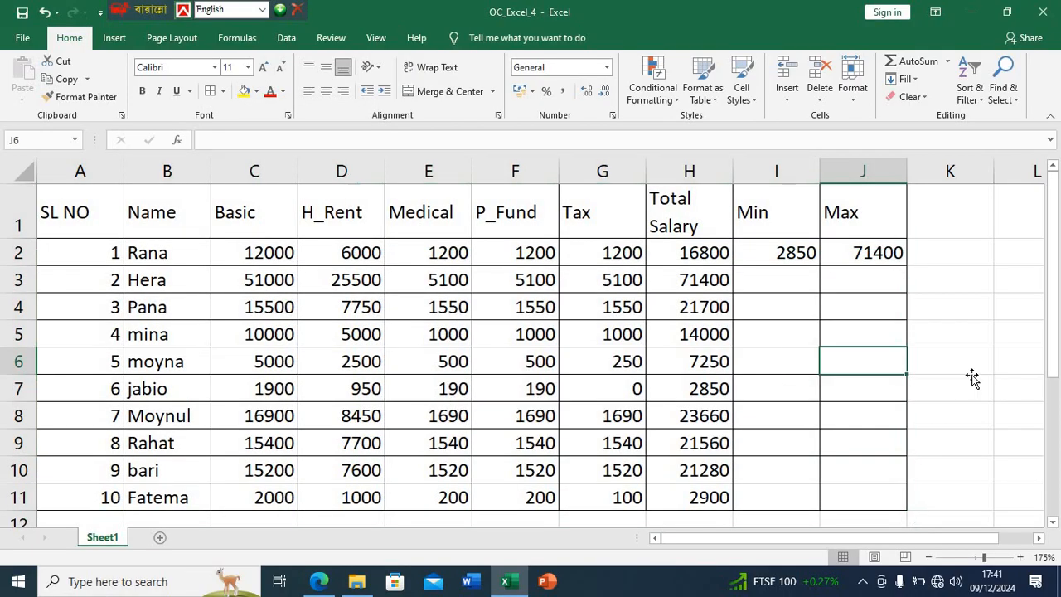
click(971, 379)
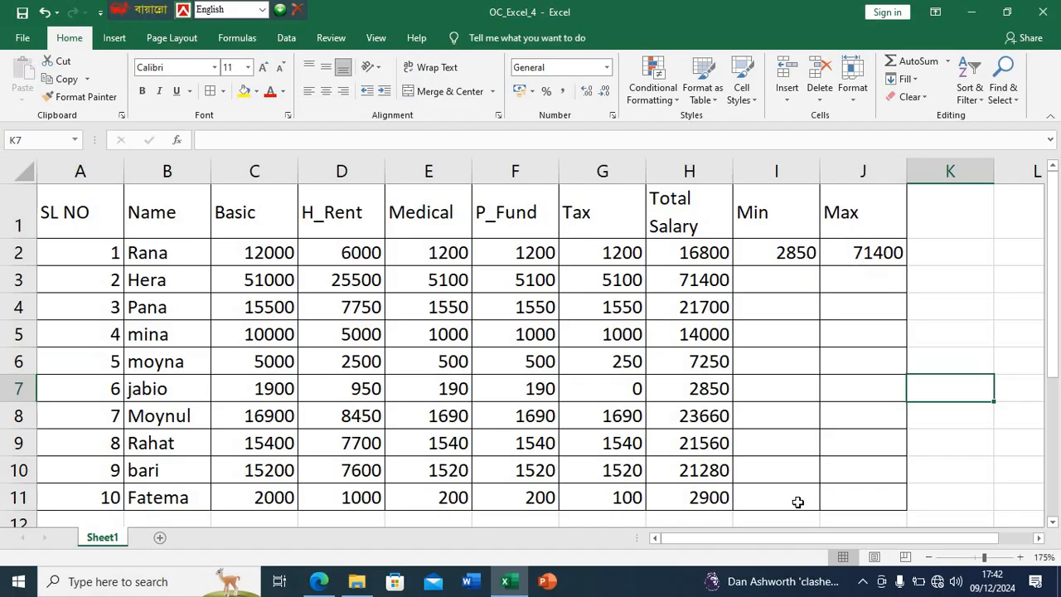
- Review the assignment table in the PDF in Edge once more and return to the Excel sheet
click(319, 580)
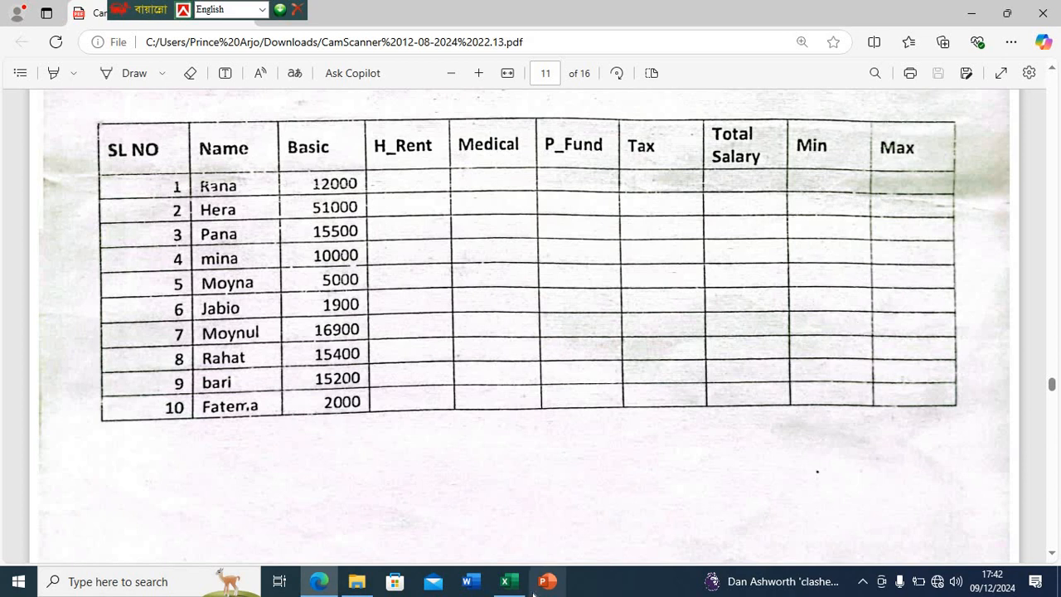
click(505, 581)
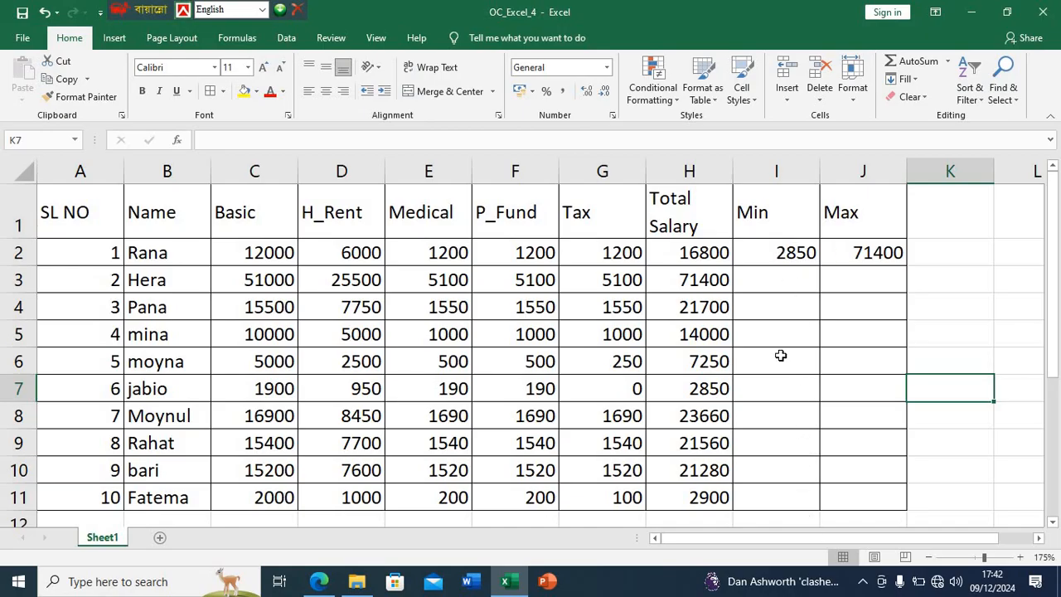
- Close the OC_Excel_4 workbook, the PDF in Edge and the folder window, and refresh the desktop
click(1043, 11)
click(1042, 12)
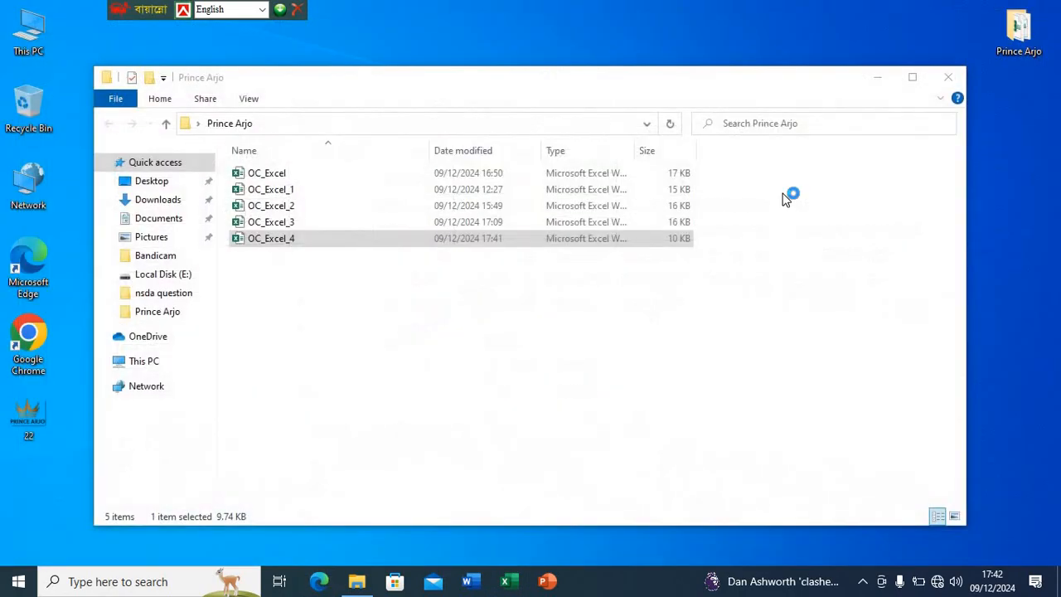
click(938, 82)
right_click(682, 44)
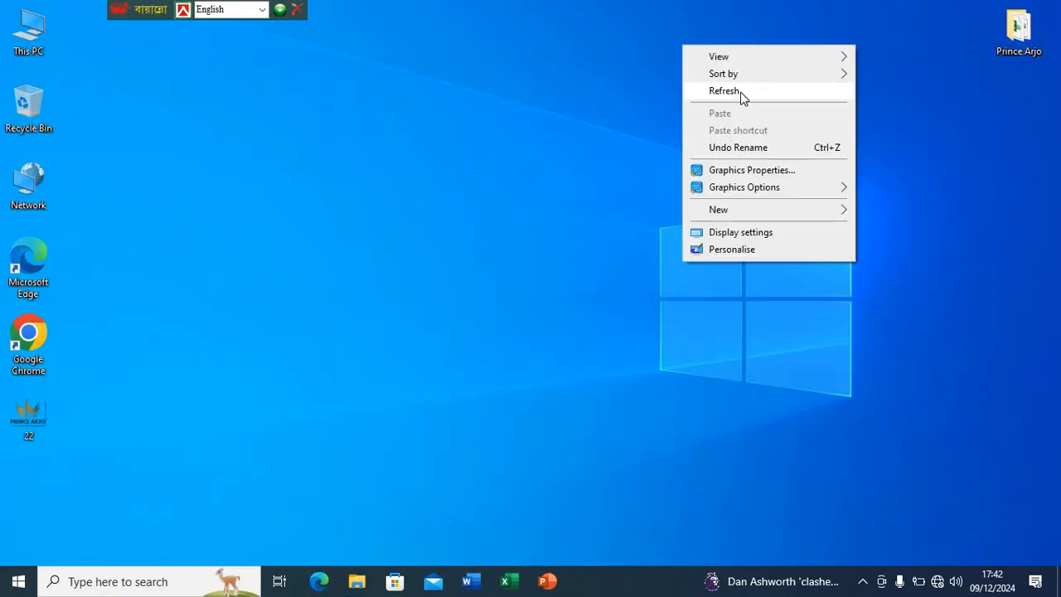
click(735, 91)
right_click(715, 99)
click(747, 147)
- Reopen OC_Excel_4 from the desktop folder and look through the saved salary table
double_click(1019, 31)
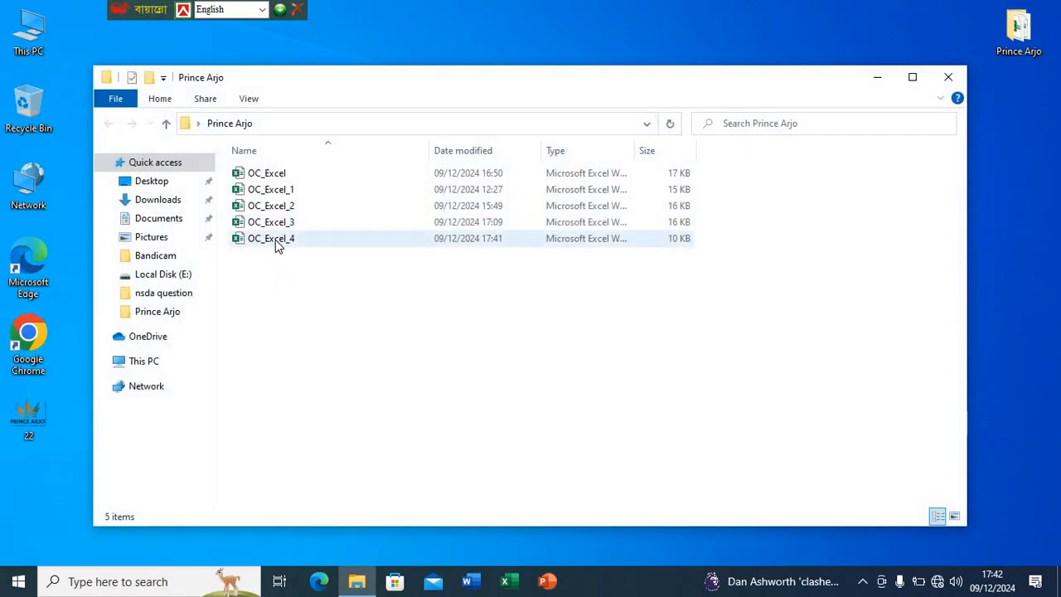
double_click(288, 239)
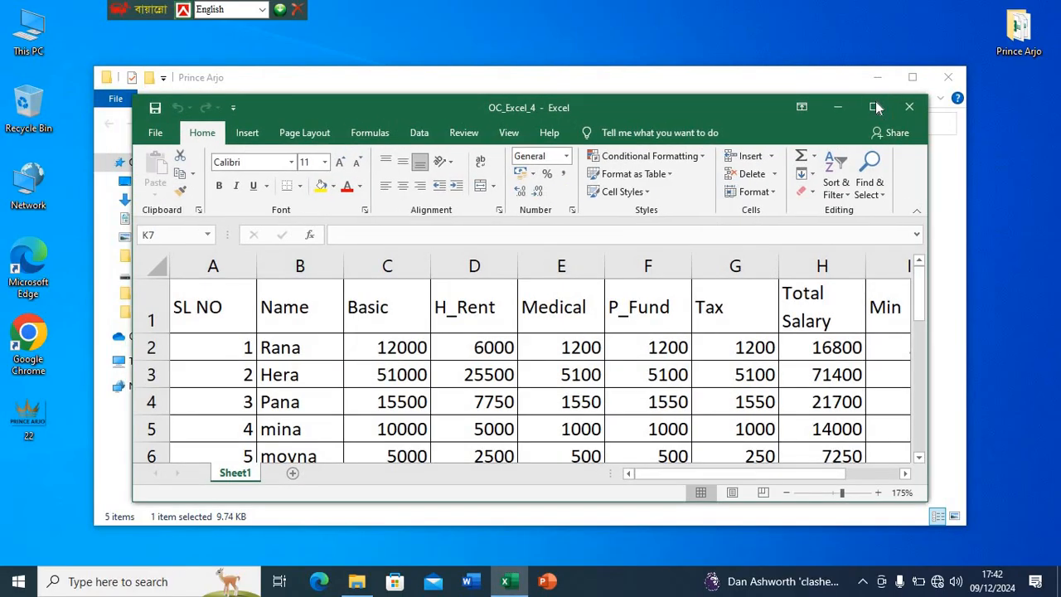
click(874, 107)
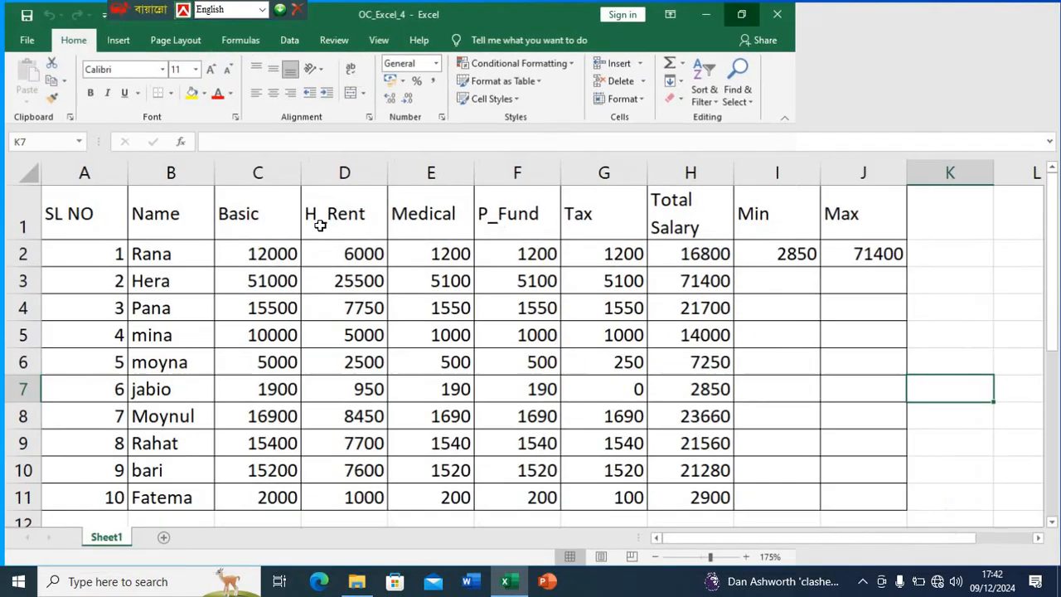
scroll(308, 271, down, 3)
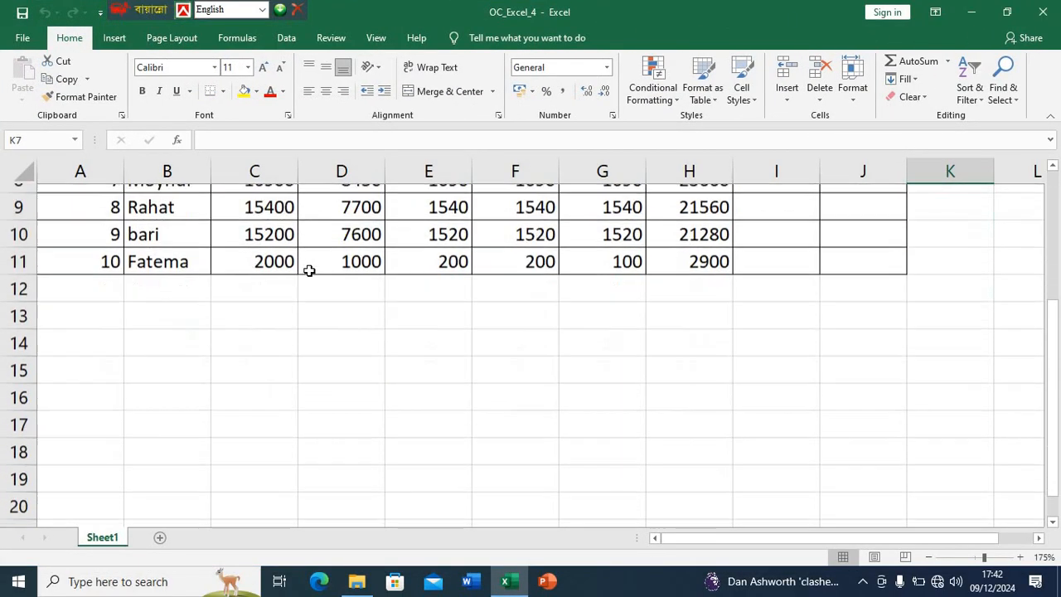
scroll(308, 271, up, 3)
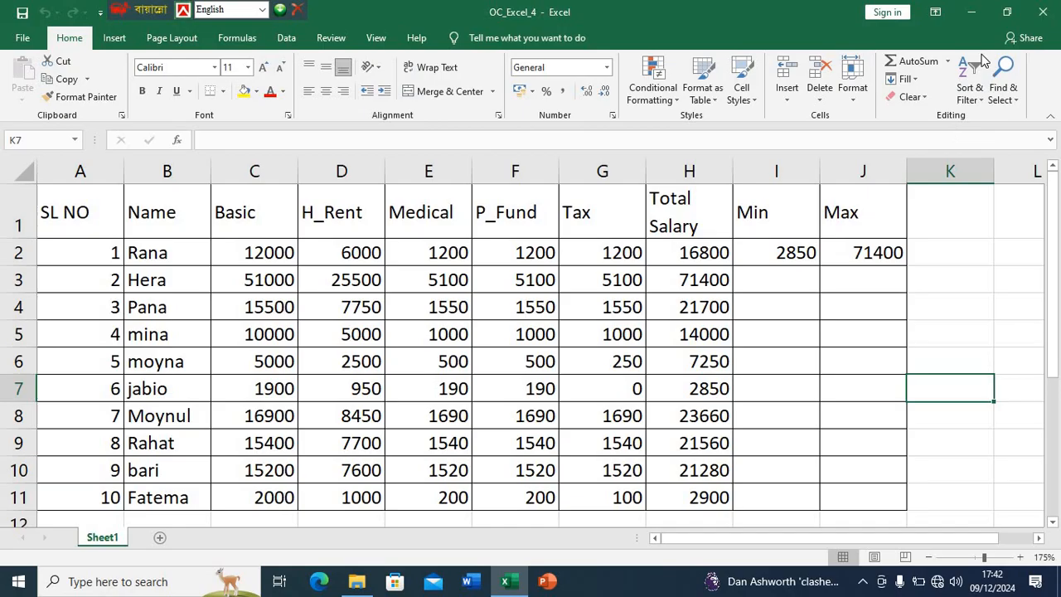
- Close the reopened OC_Excel_4 workbook, return to the desktop and refresh it
click(1046, 12)
key(super+d)
right_click(749, 88)
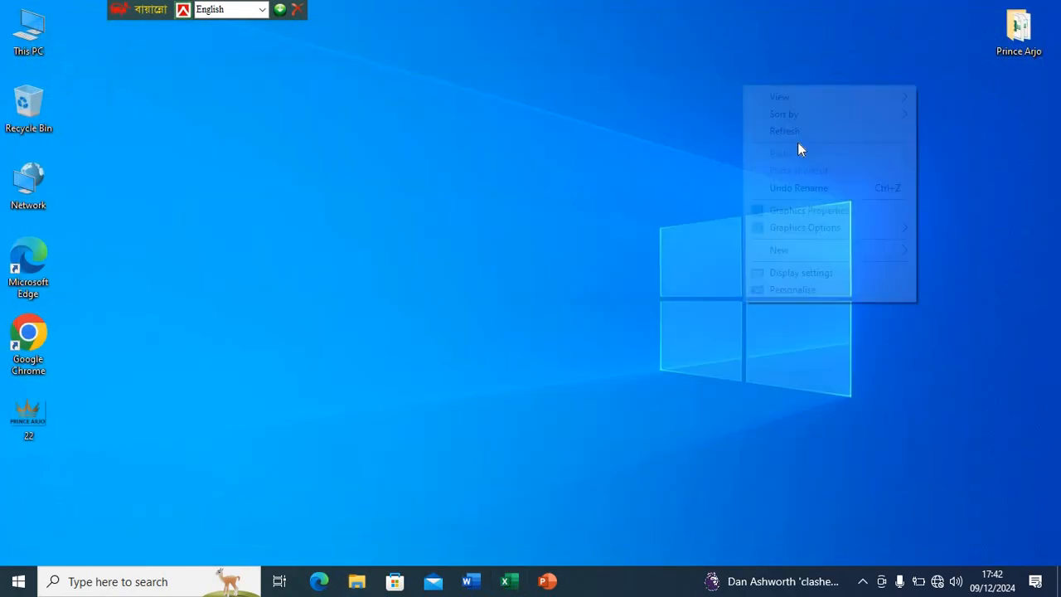
click(796, 131)
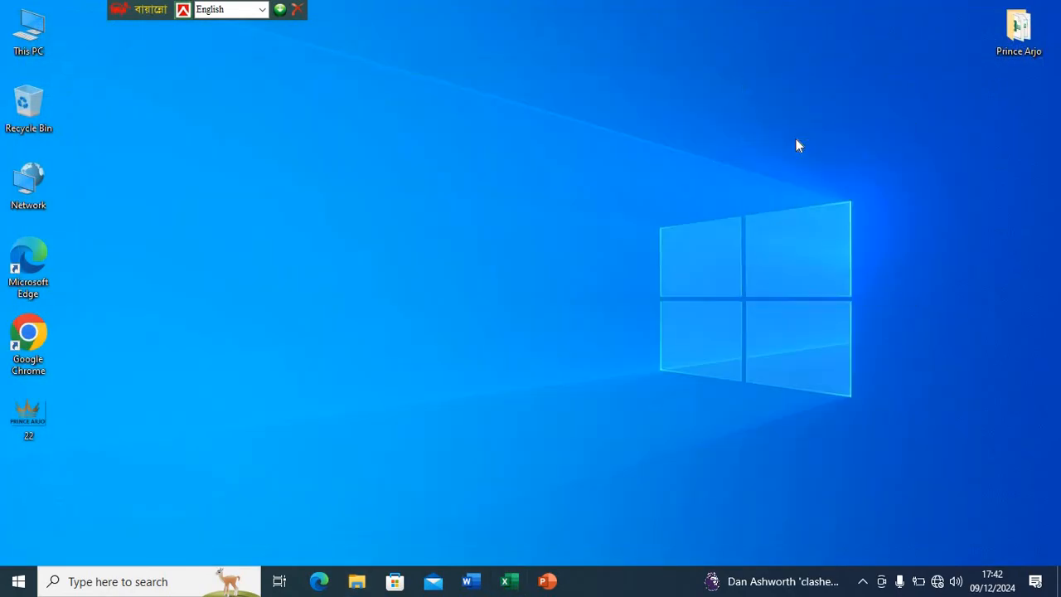